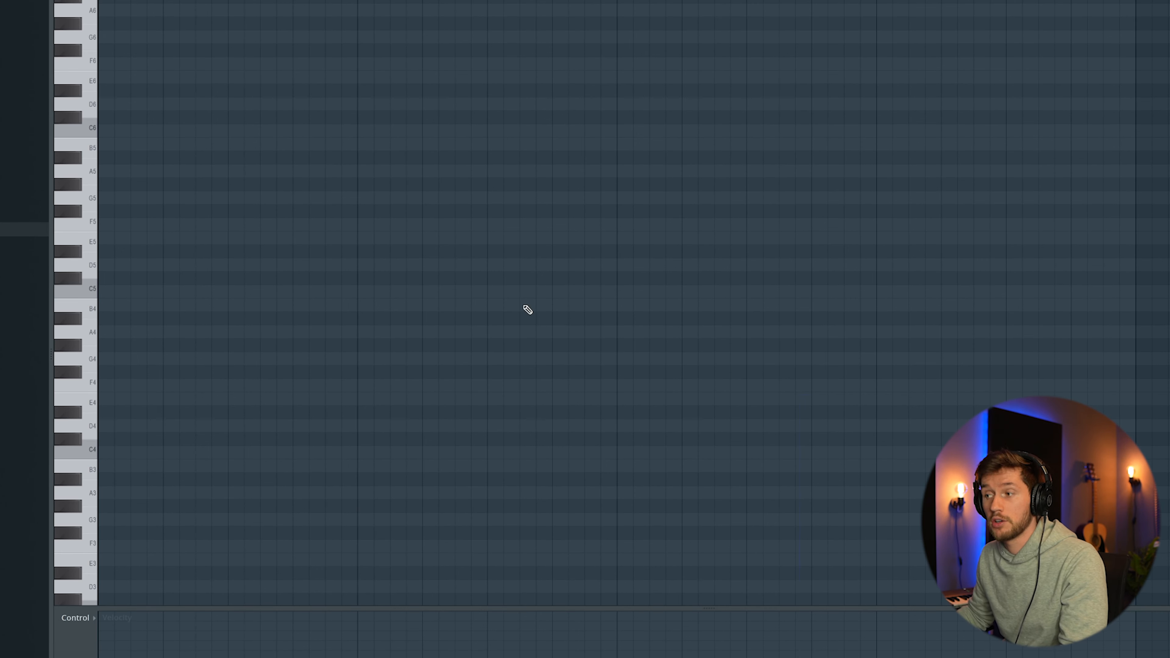
# Step: Draw a one-bar chord of F#4, B4 and D5 at the start of the piano roll and play it back
pyautogui.moveTo(150, 374)
pyautogui.mouseDown()
pyautogui.moveTo(111, 374)
pyautogui.moveTo(357, 373)
pyautogui.mouseUp()
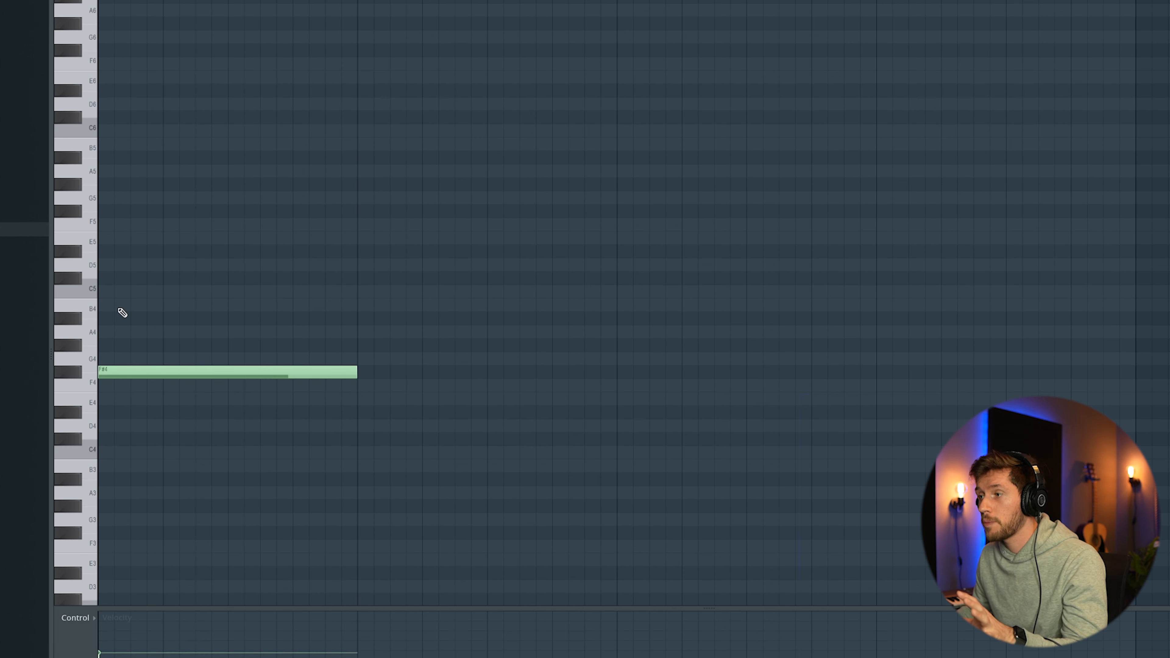
pyautogui.click(115, 310)
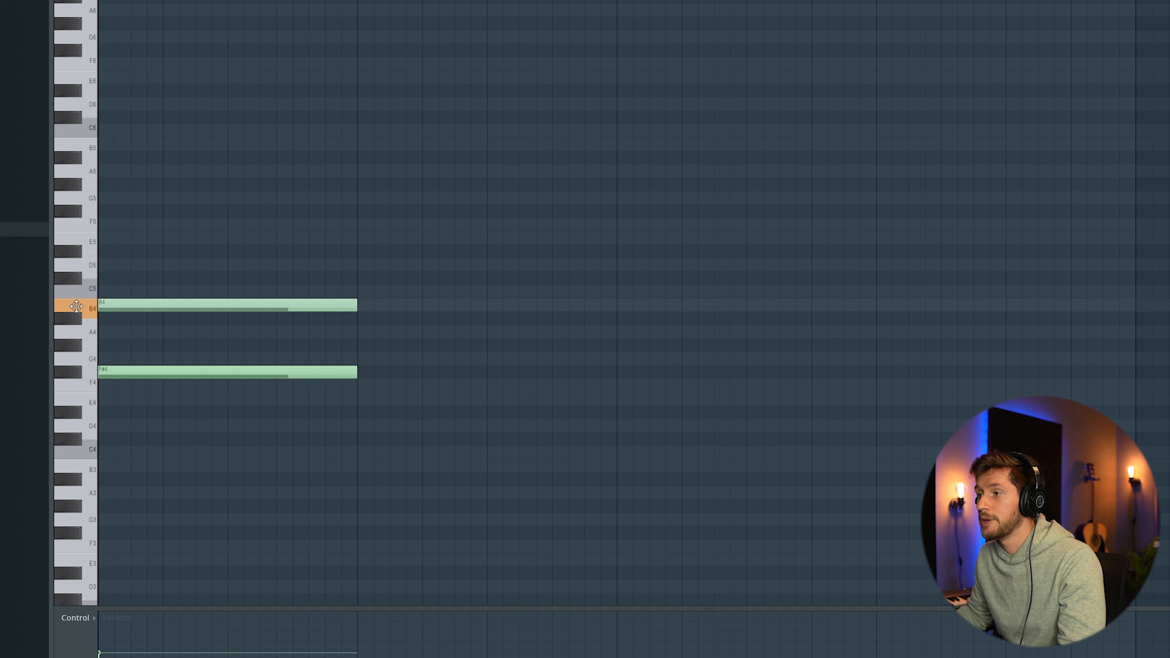
pyautogui.click(120, 266)
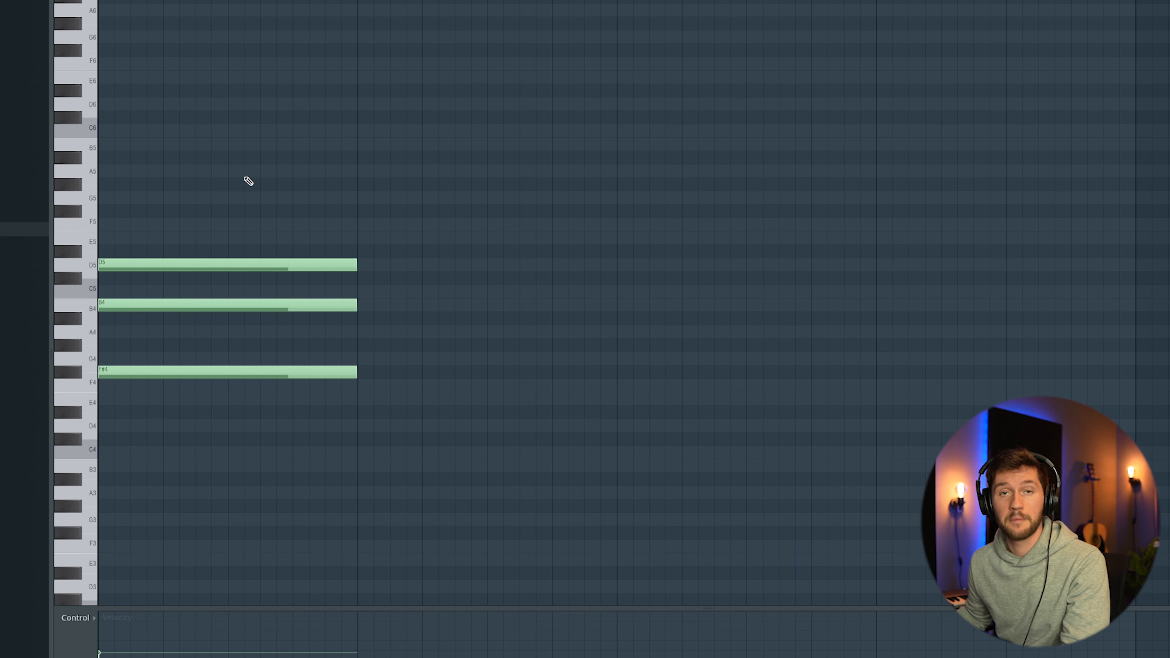
pyautogui.press('space')
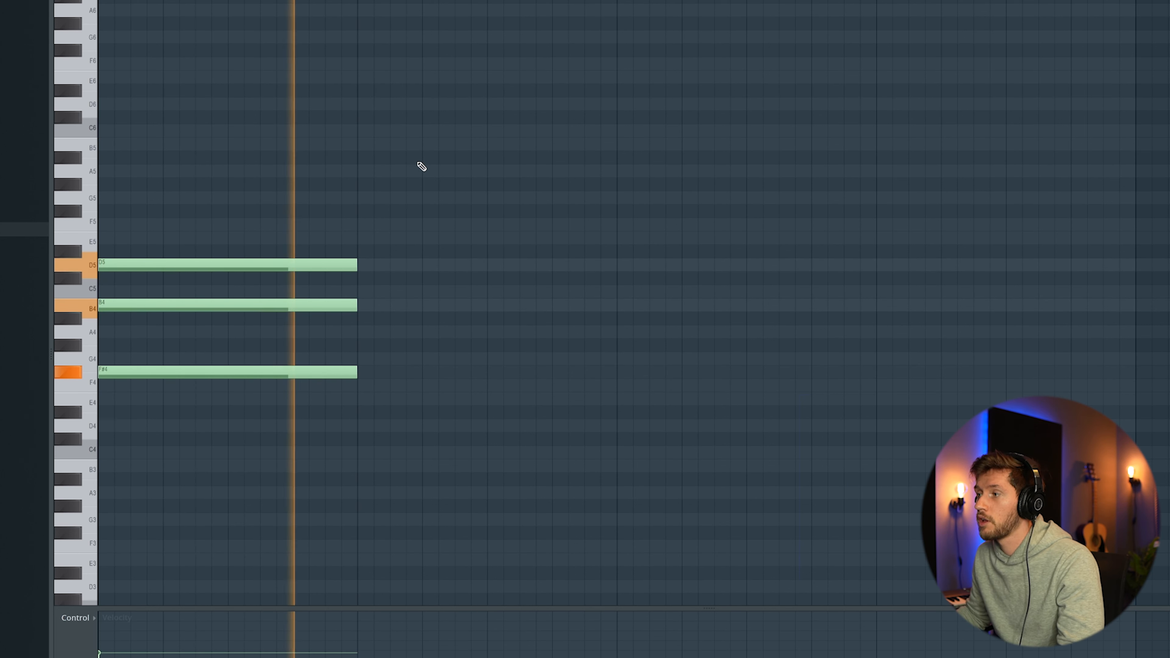
pyautogui.press('space')
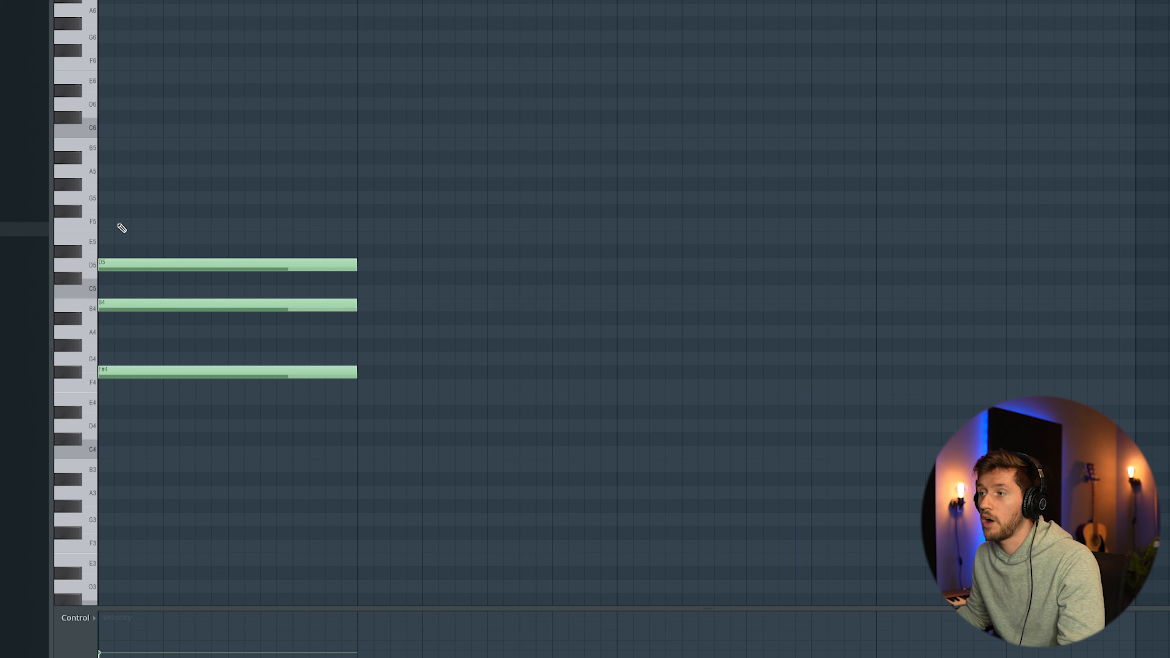
# Step: Add an F#5 note and stagger the B4, F#5 and D5 notes so the chord plays as a rising arpeggio, then play it
pyautogui.moveTo(119, 213); pyautogui.dragTo(78, 207)
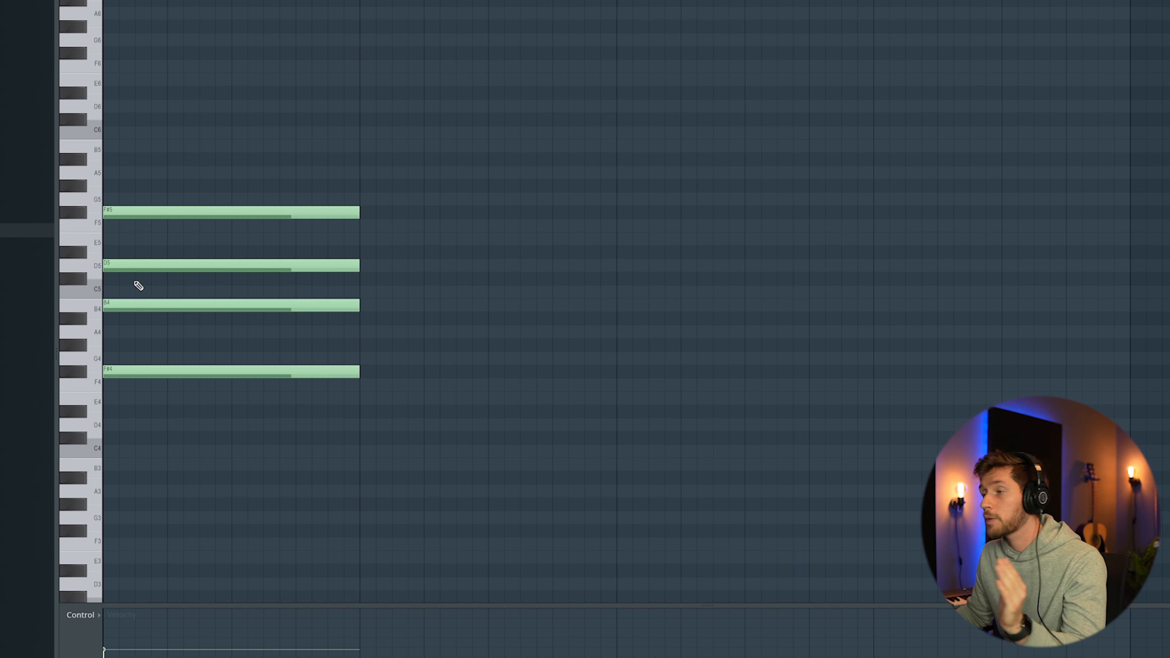
pyautogui.moveTo(119, 305); pyautogui.dragTo(184, 305)
pyautogui.moveTo(249, 266); pyautogui.dragTo(433, 264)
pyautogui.moveTo(234, 213); pyautogui.dragTo(362, 213)
pyautogui.press('space')
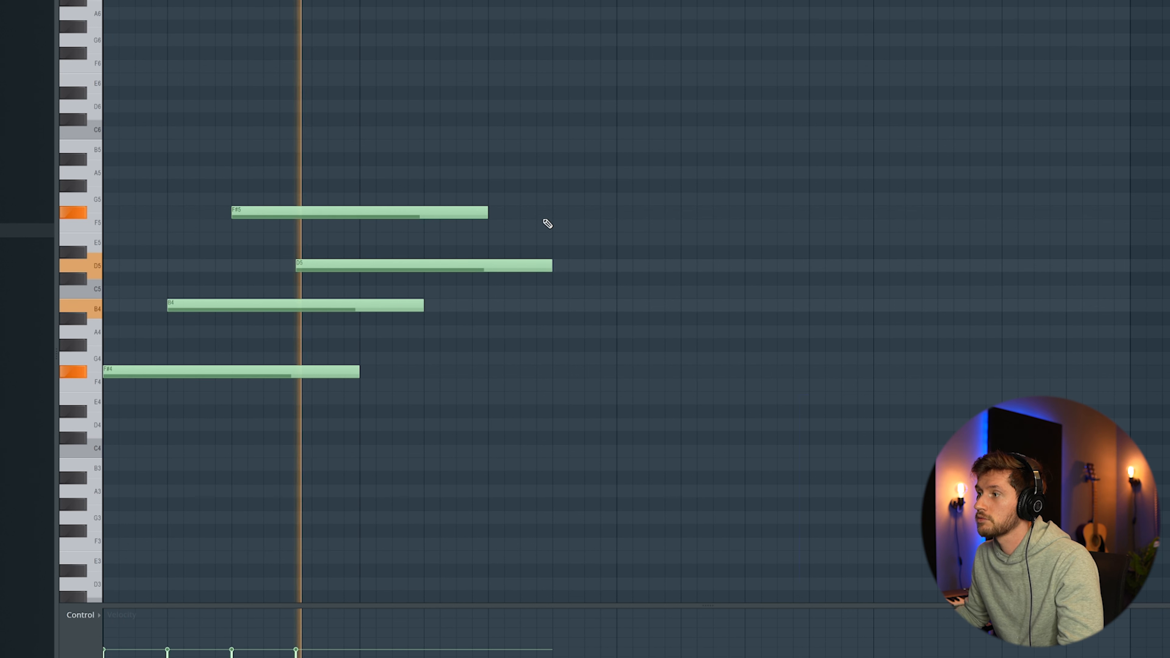
pyautogui.press('space')
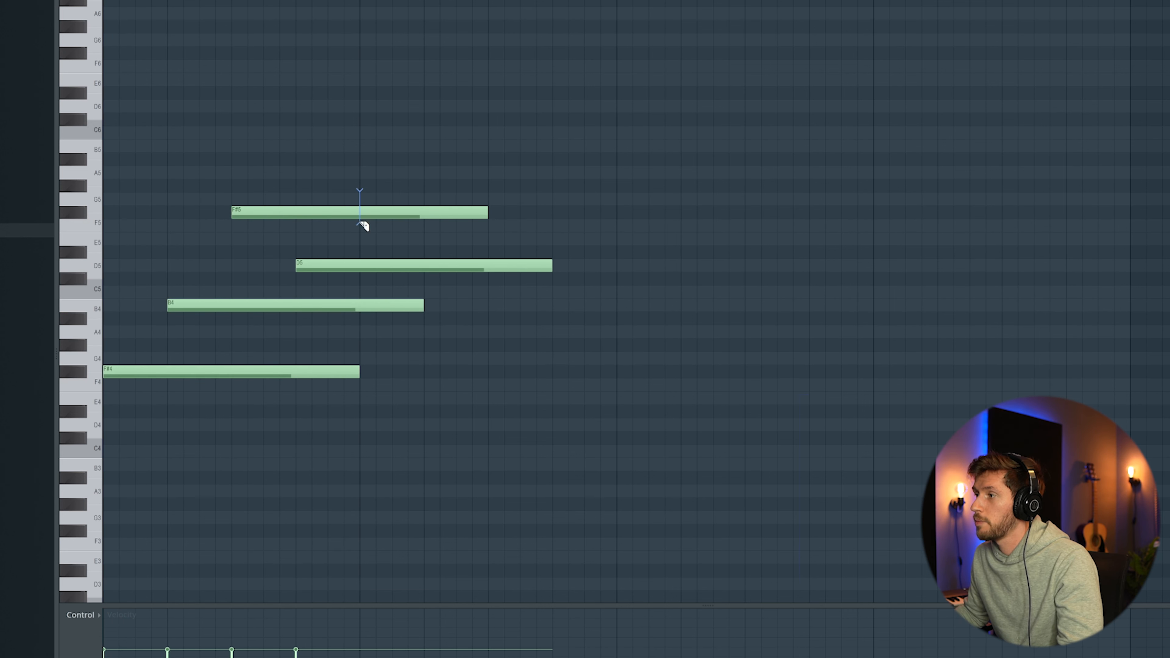
# Step: Slice the arpeggio notes at the bar line and repeat the arpeggio pattern across four bars
pyautogui.moveTo(364, 209); pyautogui.dragTo(360, 340)
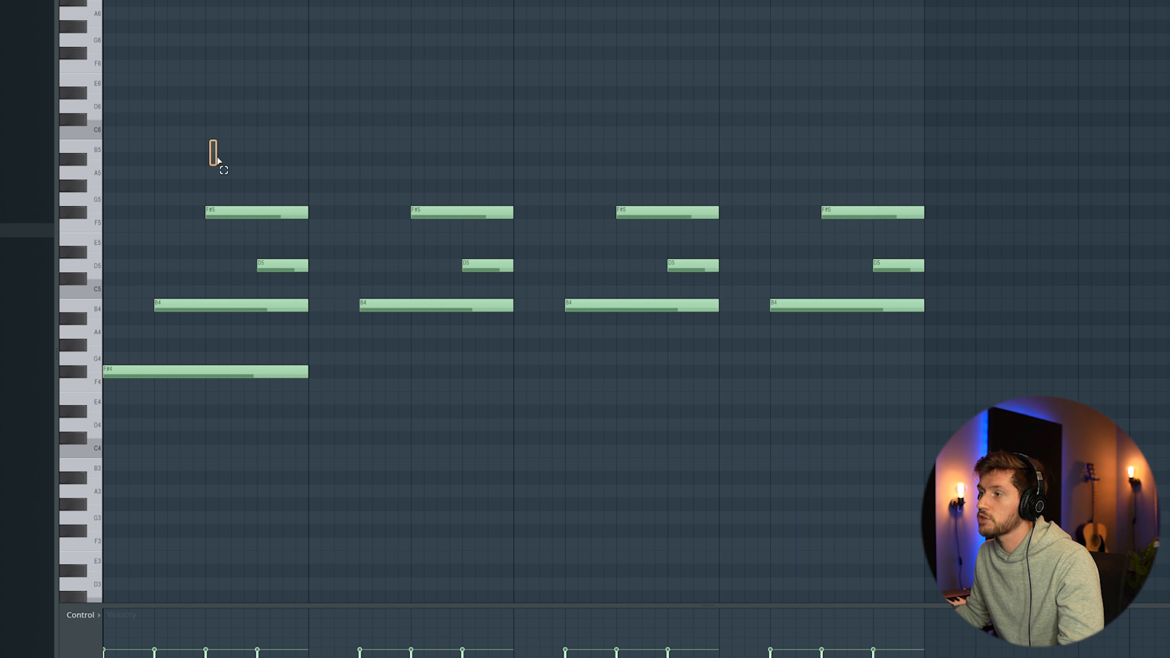
pyautogui.moveTo(209, 149); pyautogui.dragTo(310, 328)
pyautogui.keyDown('ctrl'); pyautogui.click(322, 374); pyautogui.keyUp('ctrl')
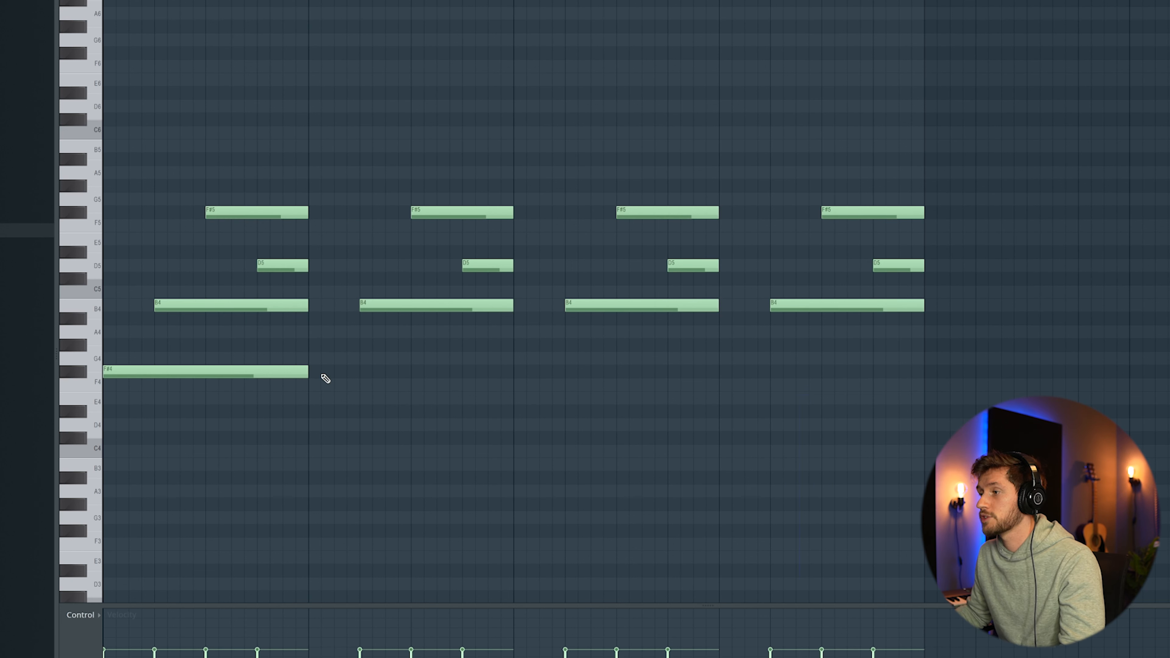
# Step: Rework the lowest line into F#4 across bars 1–2, G4 in bar 3 and F#4 in bar 4, then play it
pyautogui.moveTo(305, 373); pyautogui.dragTo(412, 373)
pyautogui.click(411, 372)
pyautogui.click(413, 372)
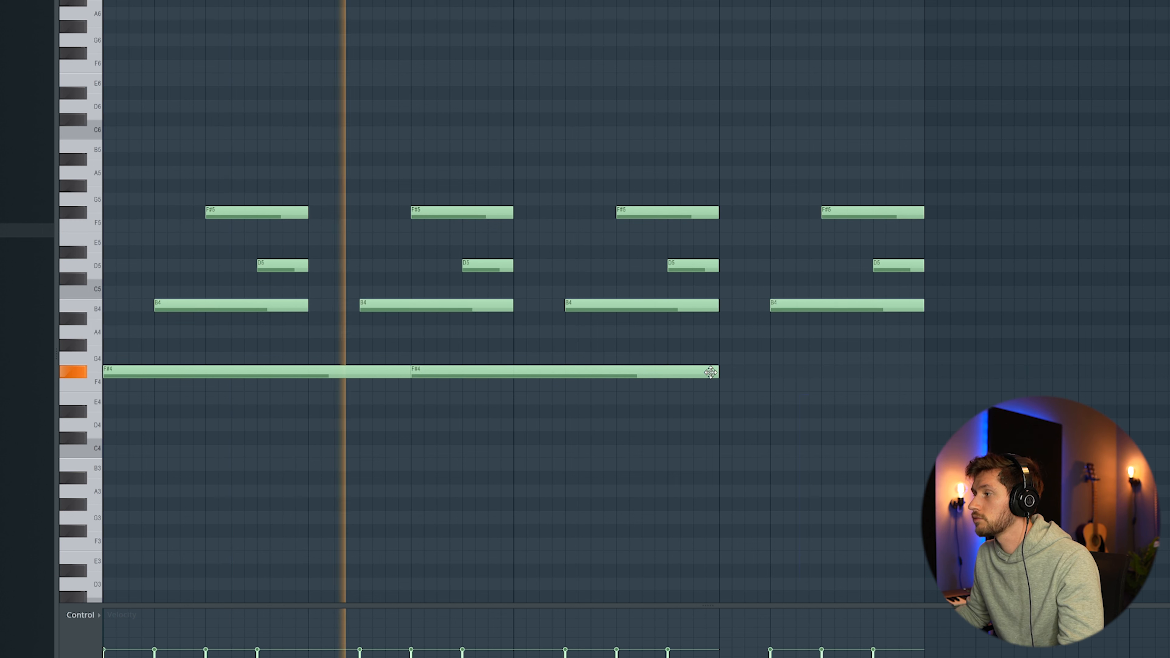
pyautogui.moveTo(715, 372); pyautogui.dragTo(773, 371)
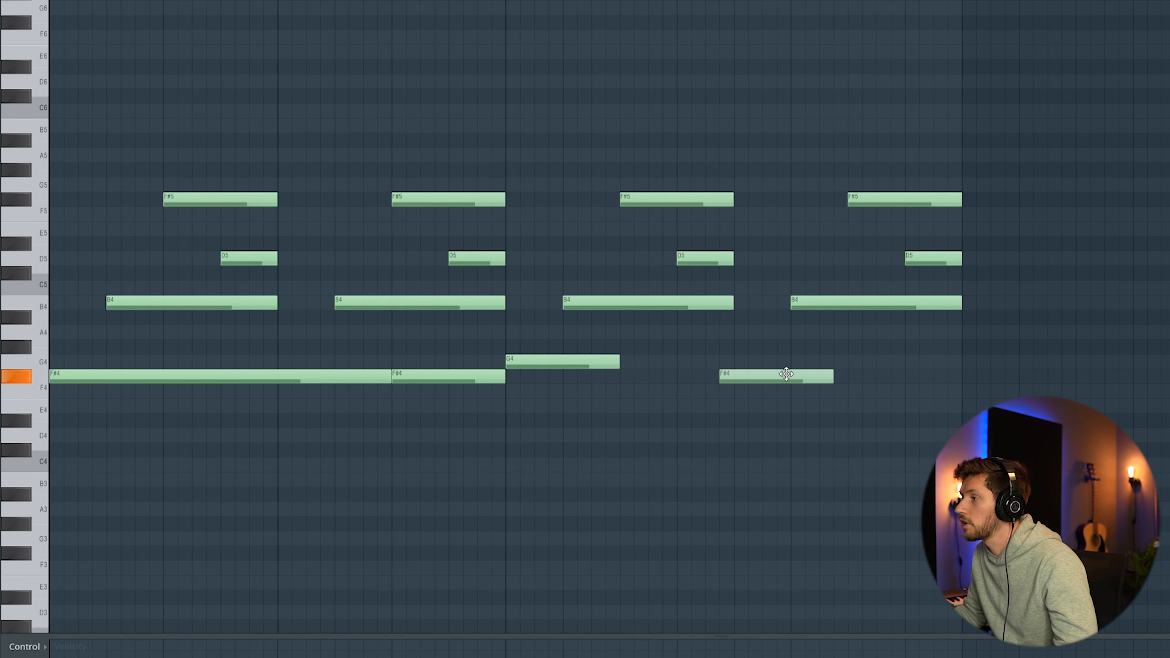
pyautogui.moveTo(616, 363); pyautogui.dragTo(728, 368)
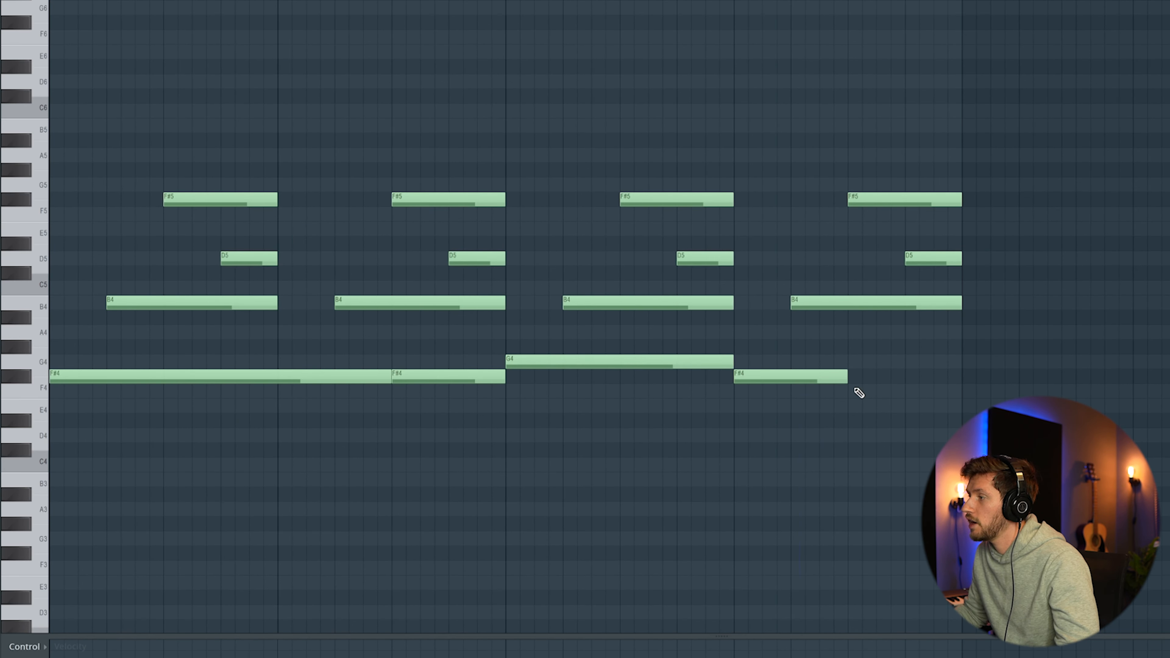
pyautogui.moveTo(849, 378); pyautogui.dragTo(963, 378)
pyautogui.press('space')
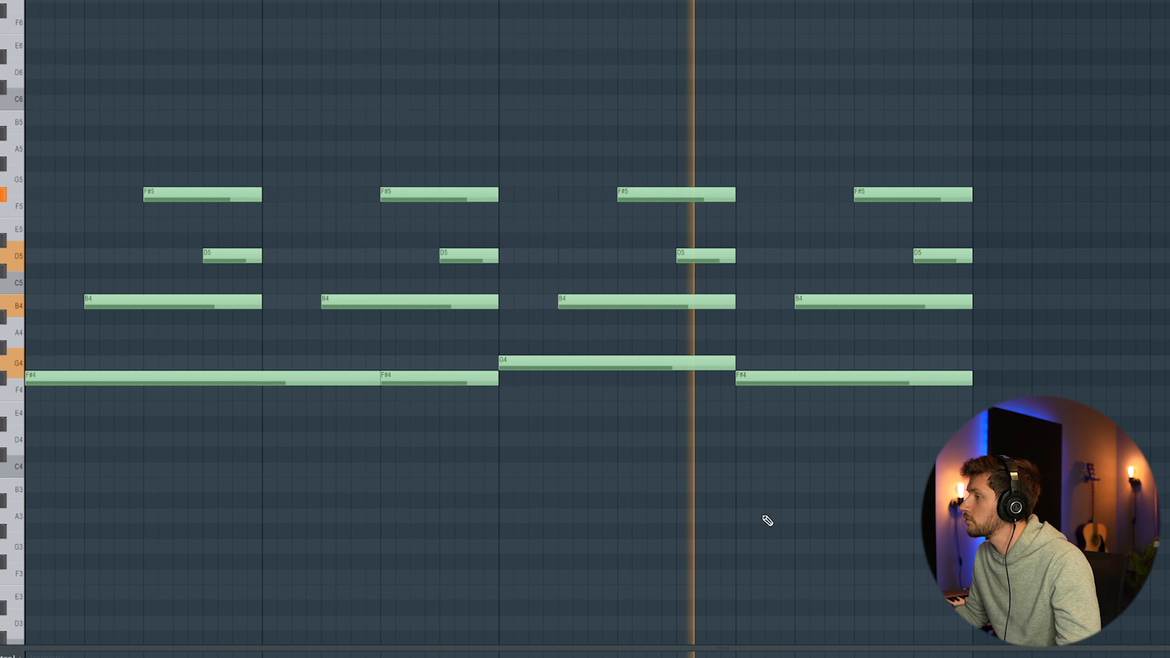
pyautogui.press('space')
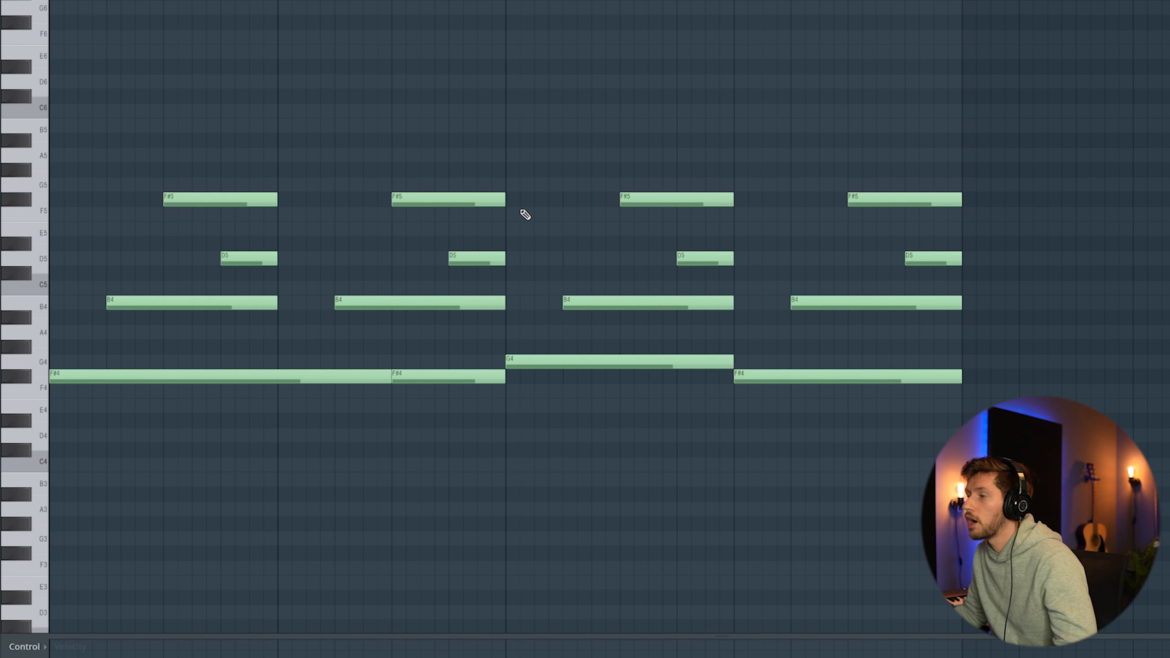
# Step: Raise the D5 notes in bars 2 and 4 to E5 and play the pattern
pyautogui.moveTo(462, 257); pyautogui.dragTo(464, 227)
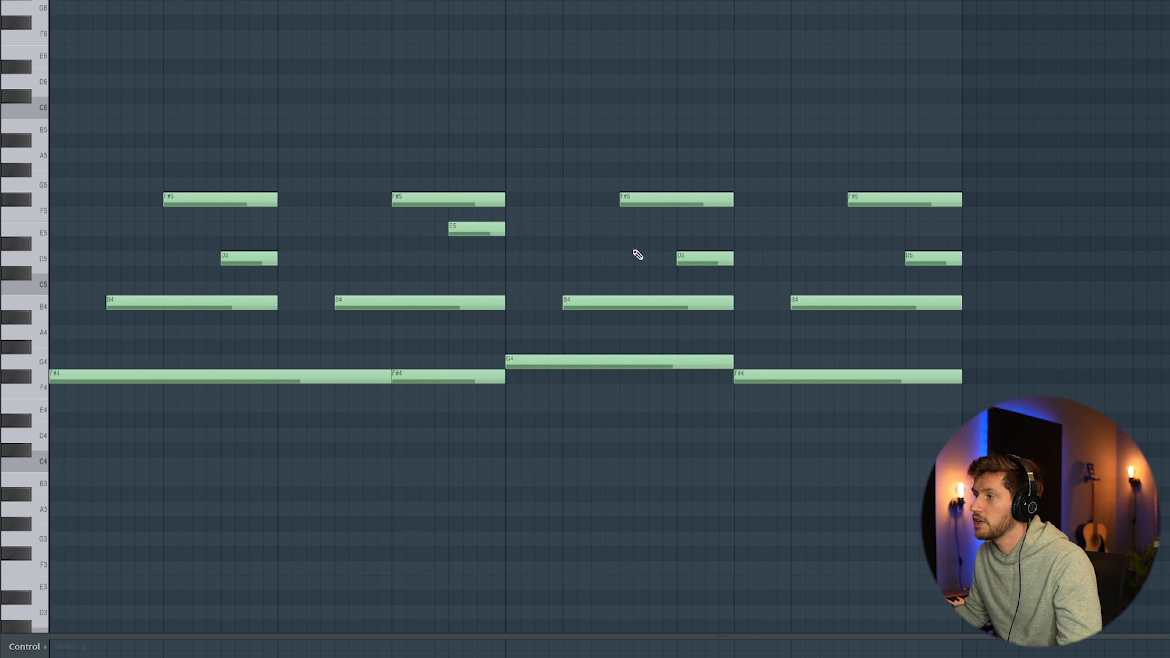
pyautogui.moveTo(930, 253); pyautogui.dragTo(922, 220)
pyautogui.press('space')
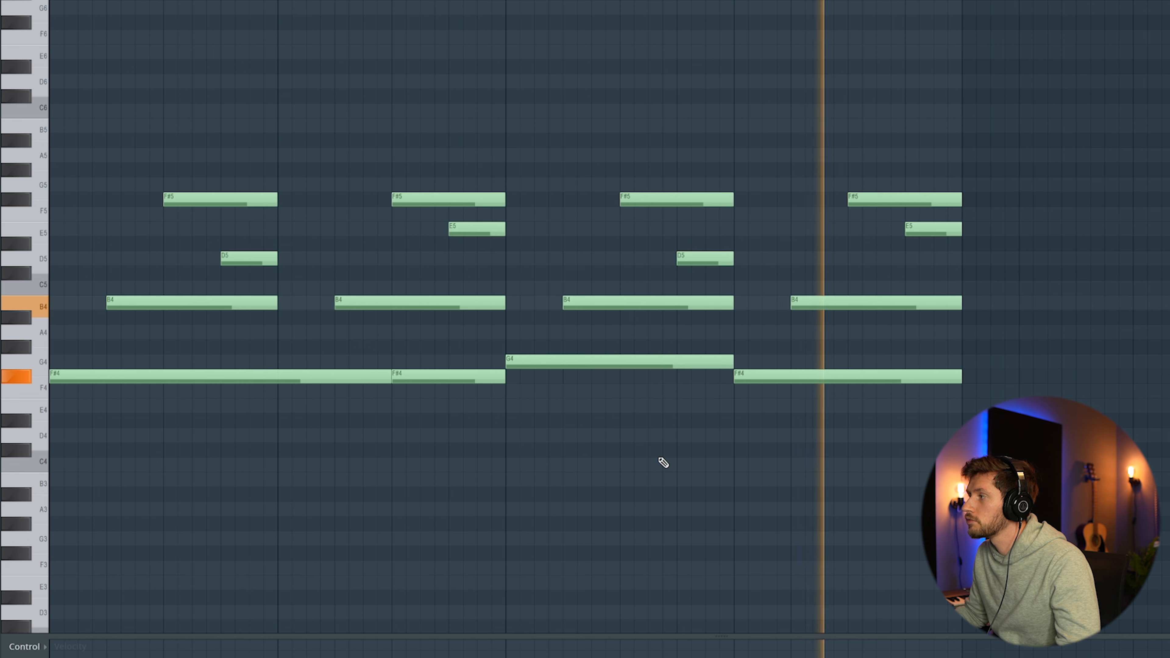
pyautogui.press('space')
# Step: Add a low F#3 bass note lasting about a bar and a half at the start
pyautogui.scroll(-3, 251, 482)
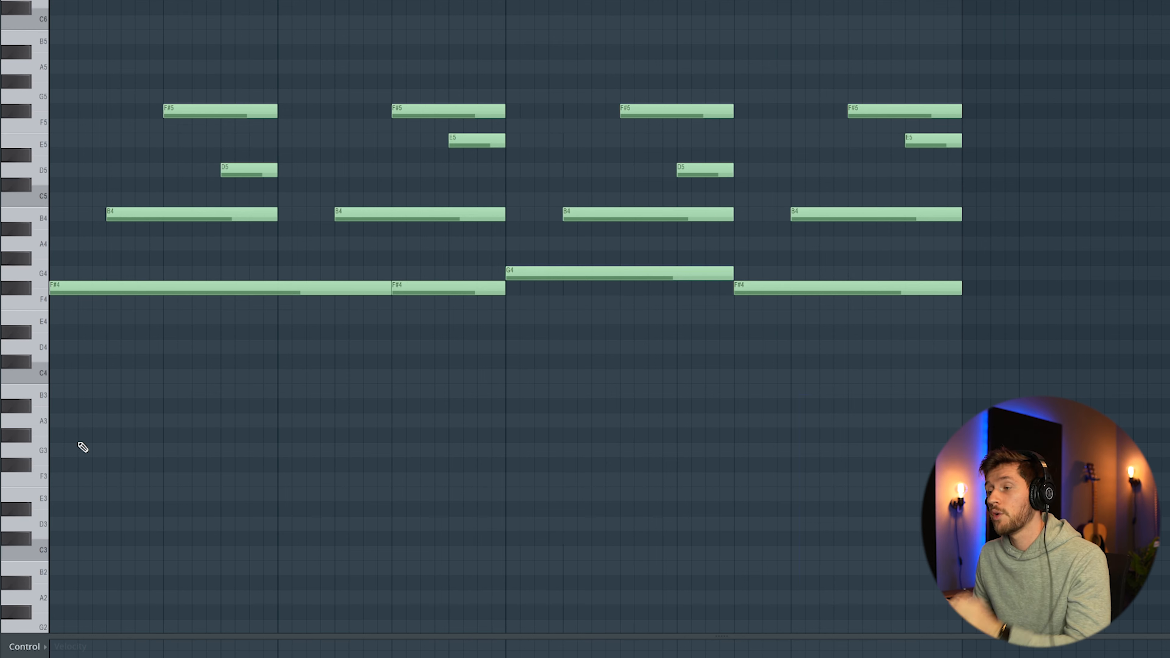
pyautogui.moveTo(63, 464); pyautogui.dragTo(51, 466)
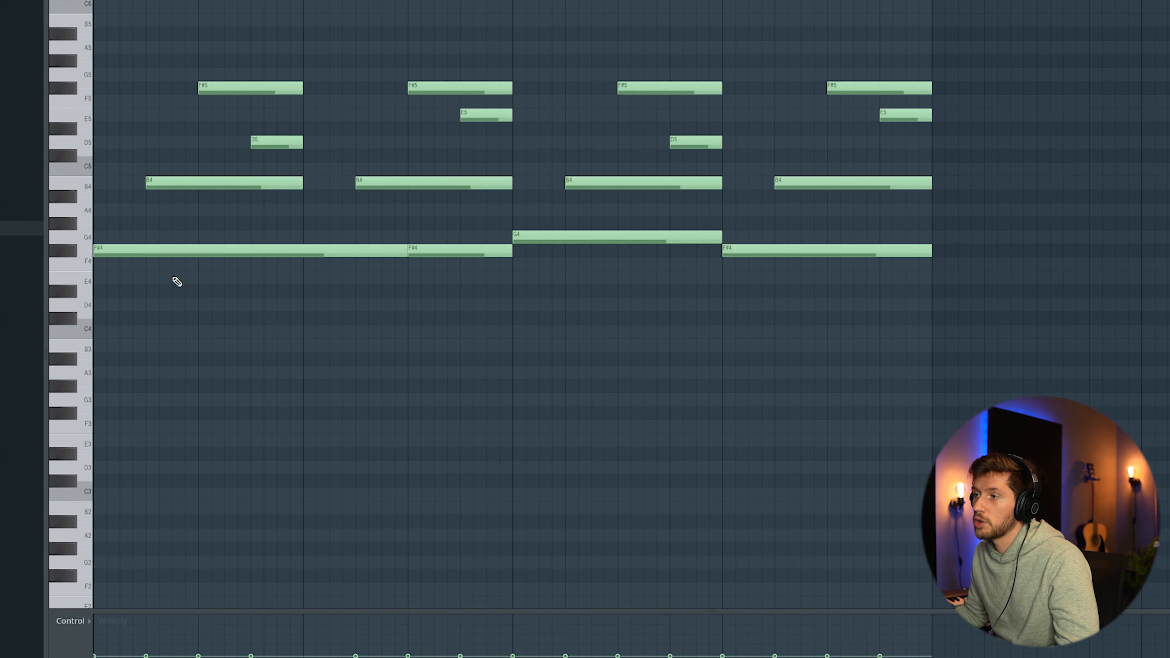
pyautogui.moveTo(169, 238); pyautogui.dragTo(184, 252)
pyautogui.moveTo(114, 413); pyautogui.dragTo(69, 411)
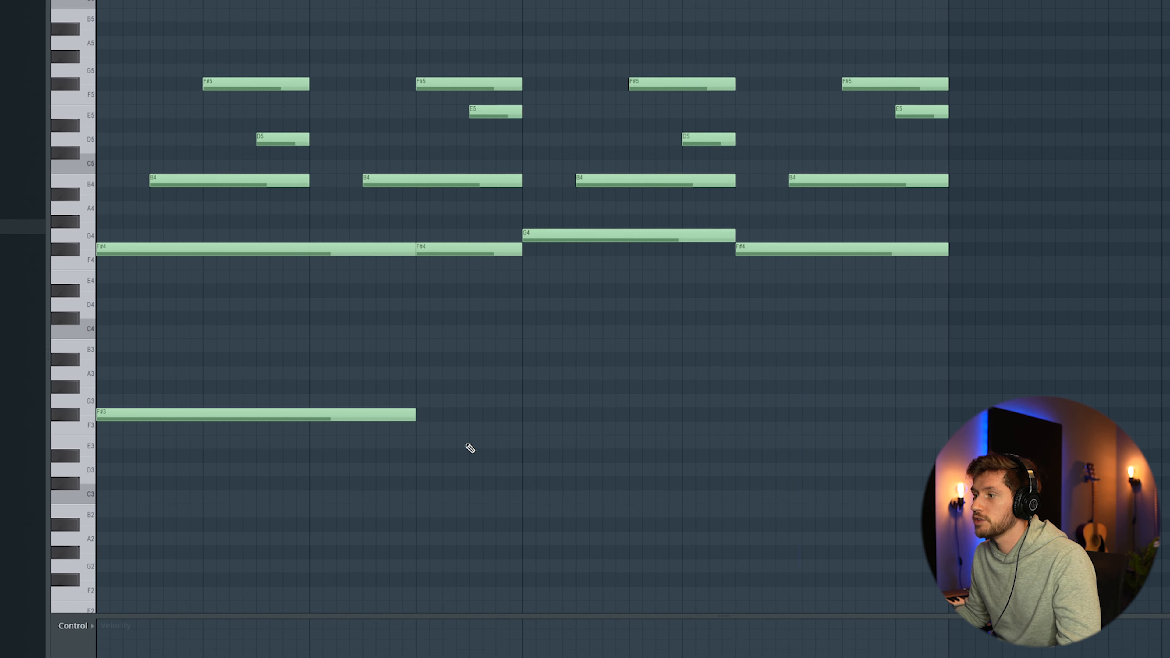
# Step: Add a D3 bass note in the second half of bar 2 and shorten it to half a bar
pyautogui.click(423, 470)
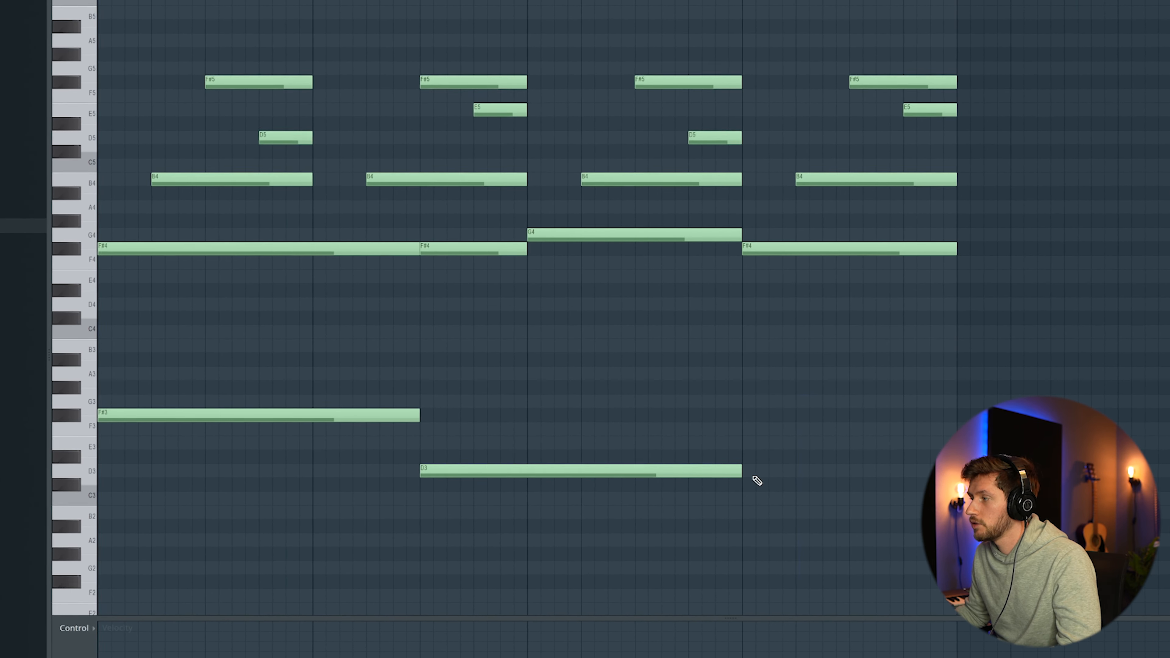
pyautogui.press('space')
pyautogui.moveTo(739, 475); pyautogui.dragTo(530, 472)
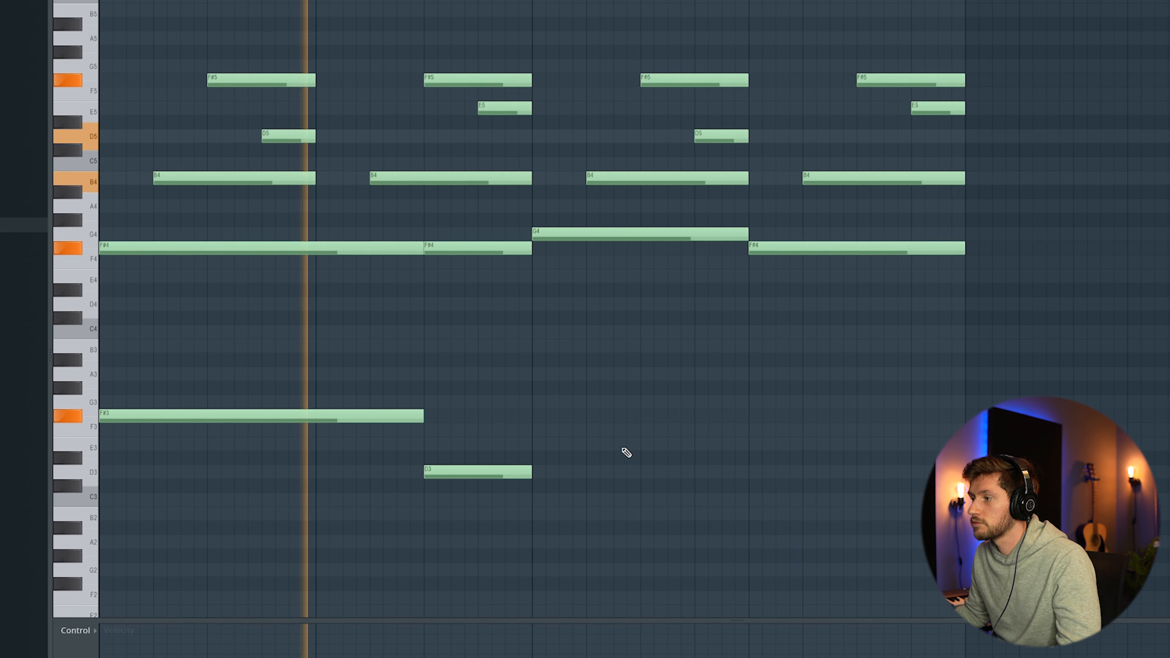
# Step: Add an E3 bass note spanning all of bar 3 and play the progression
pyautogui.click(537, 443)
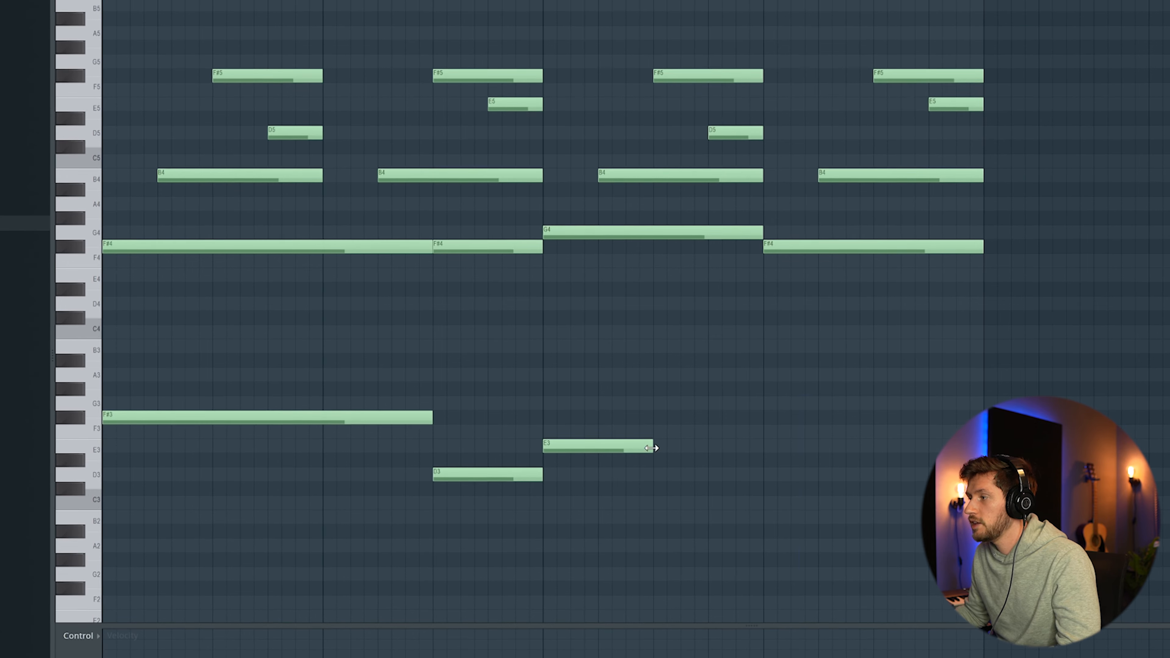
pyautogui.moveTo(651, 448); pyautogui.dragTo(763, 447)
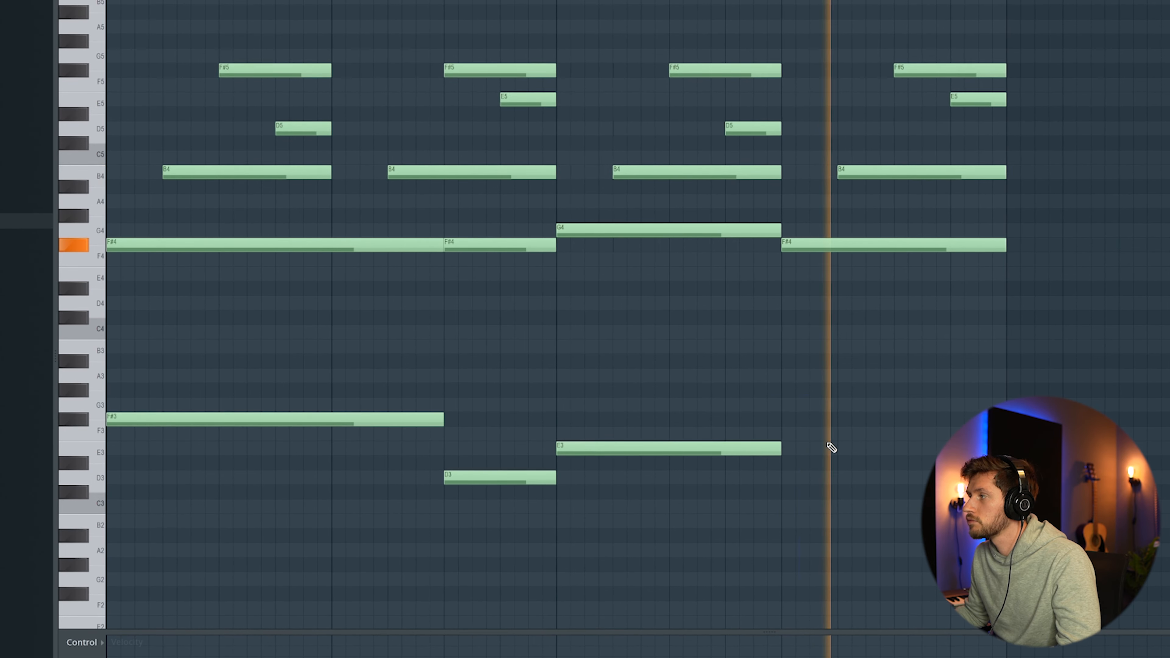
pyautogui.press('space')
# Step: Select the first bass note and move it up from F#3 to B3
pyautogui.moveTo(191, 399); pyautogui.dragTo(218, 452)
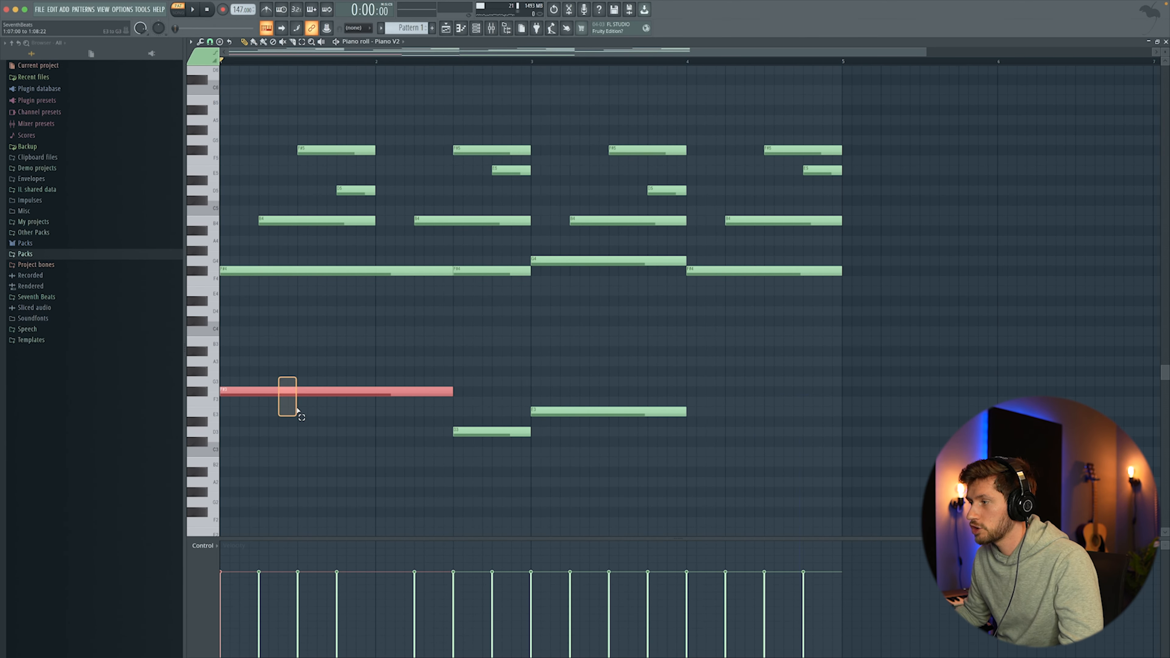
pyautogui.moveTo(245, 396); pyautogui.dragTo(227, 338)
pyautogui.click(550, 356)
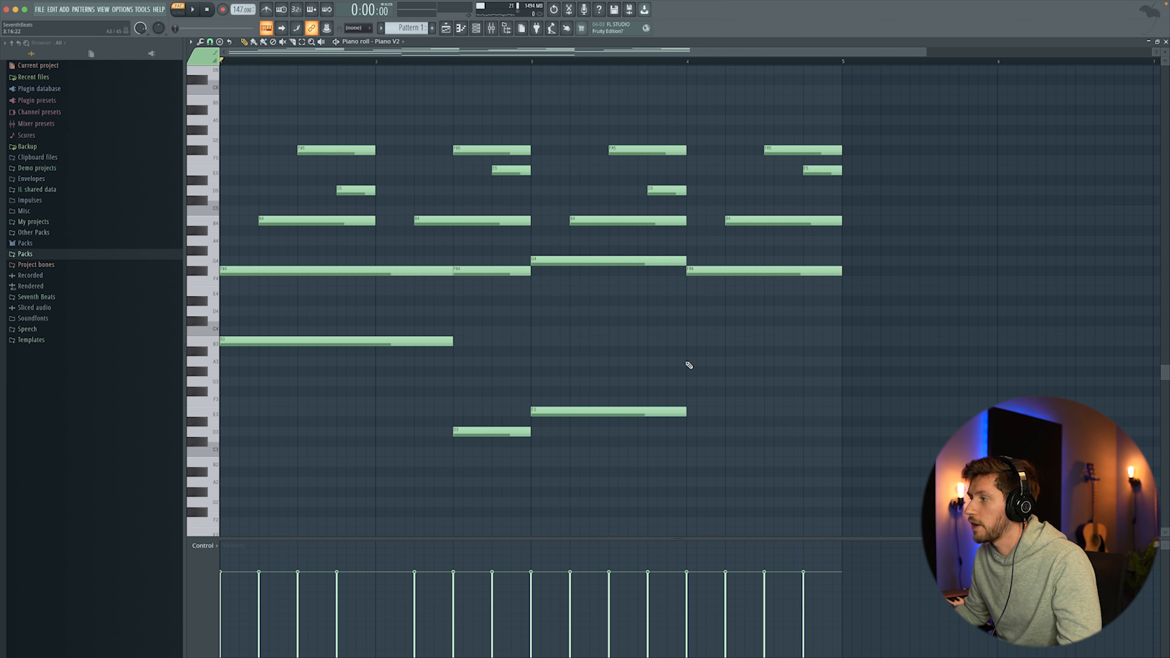
# Step: Add a G3 bass note for the first half of bar 4 and an F#3 note for the second half, then play
pyautogui.click(687, 362)
pyautogui.moveTo(812, 361); pyautogui.dragTo(813, 381)
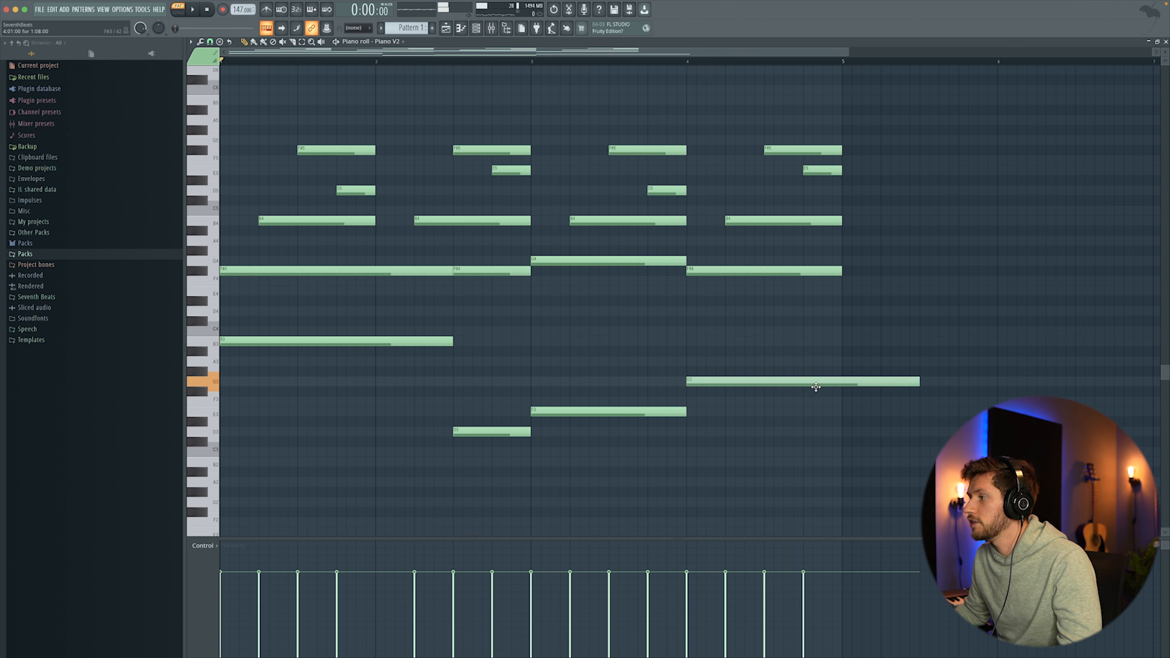
pyautogui.press('space')
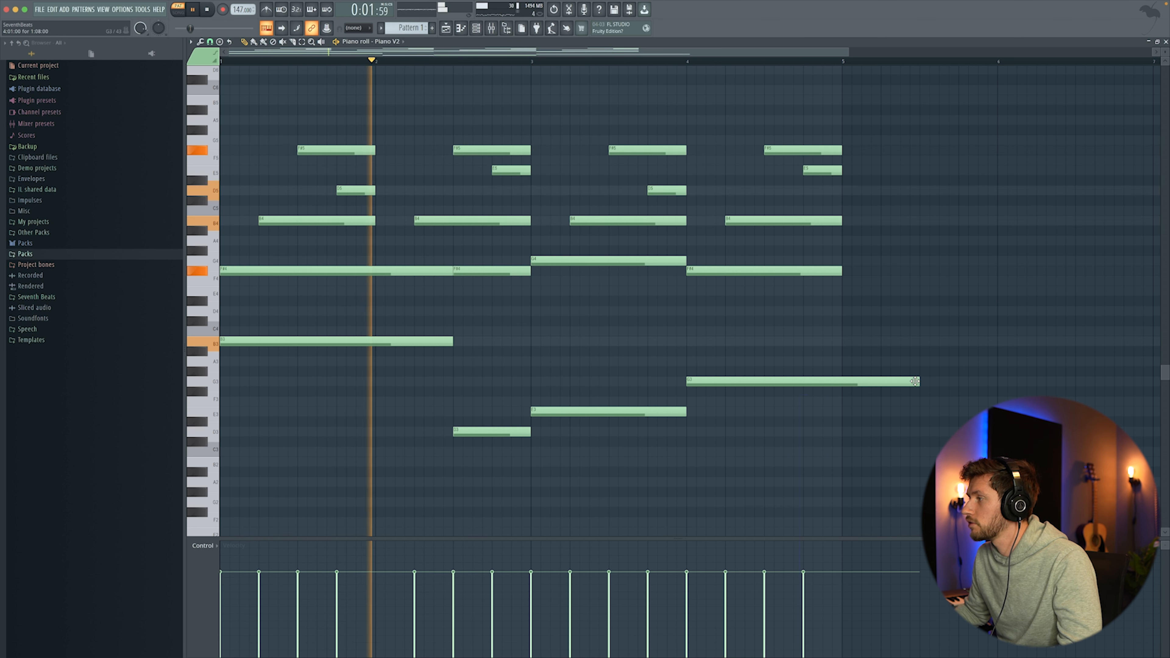
pyautogui.moveTo(919, 381); pyautogui.dragTo(784, 392)
pyautogui.click(784, 401)
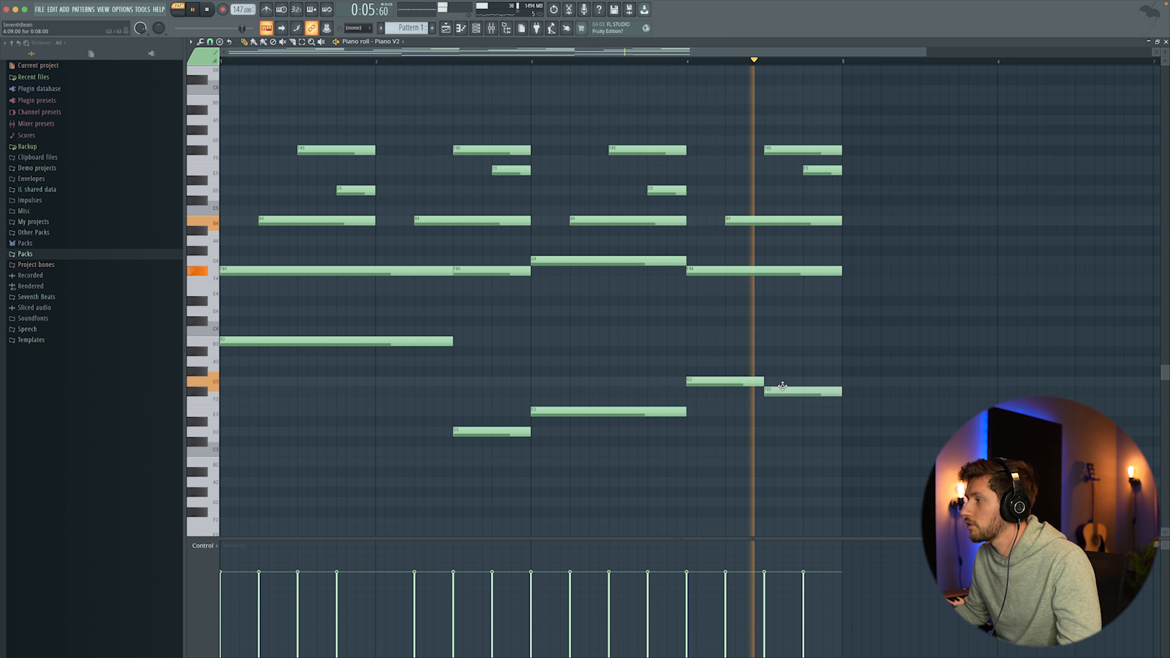
pyautogui.press('space')
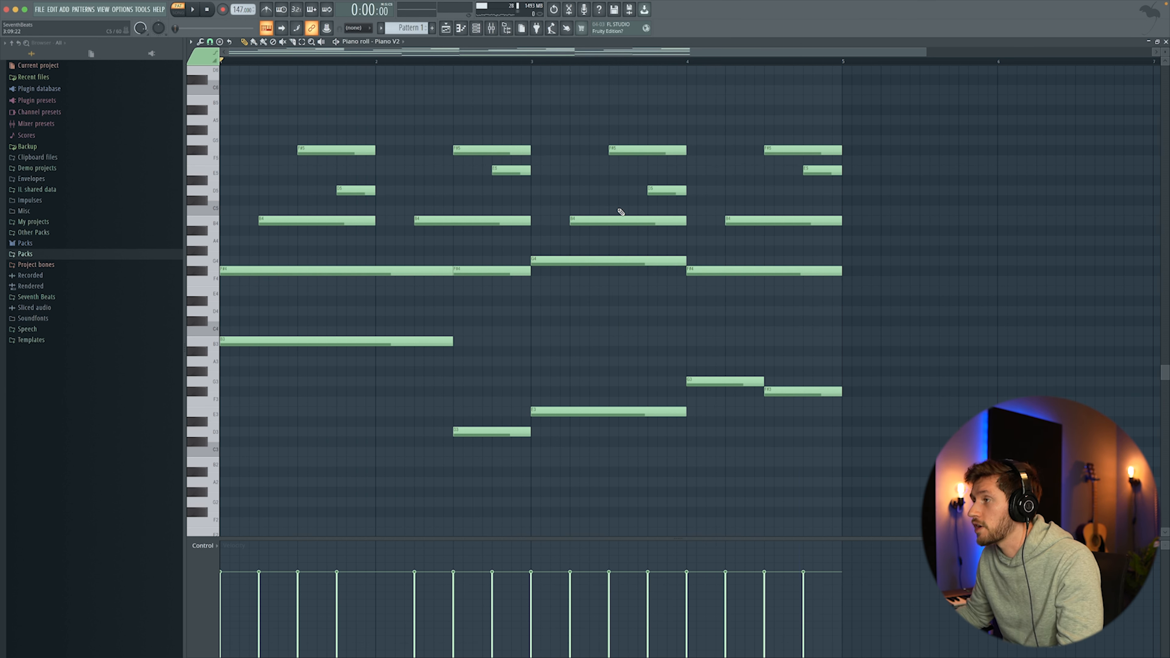
# Step: Add a high F#6 melody note at the start of bar 1 and play it
pyautogui.scroll(-1, 350, 250)
pyautogui.scroll(4, 470, 239)
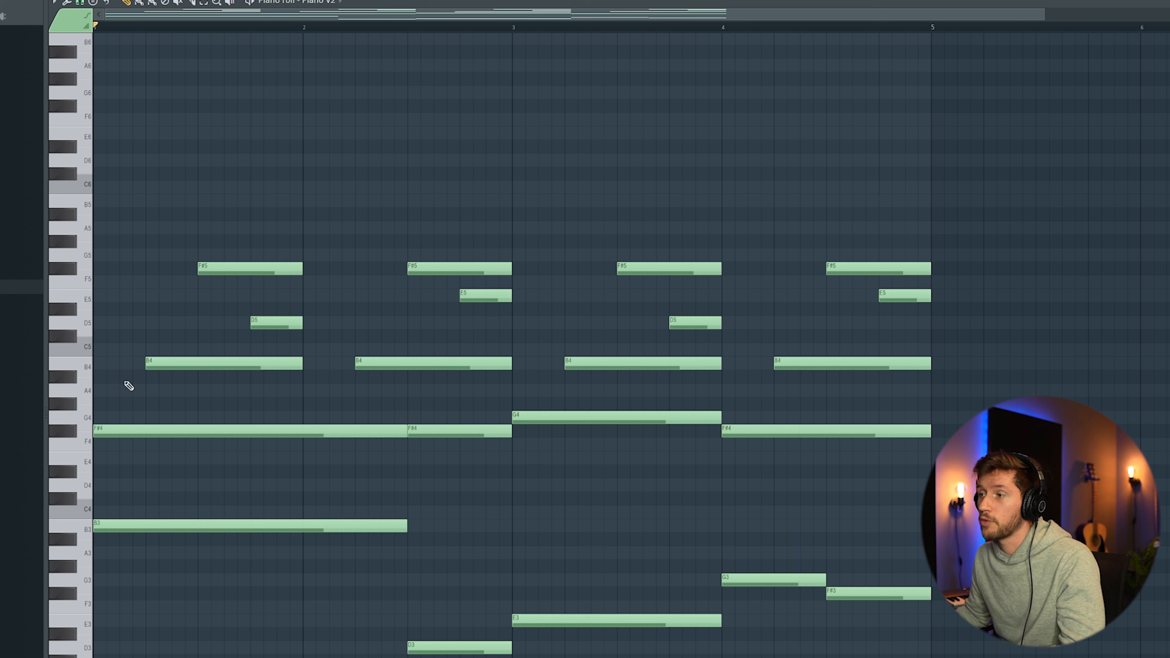
pyautogui.click(110, 105)
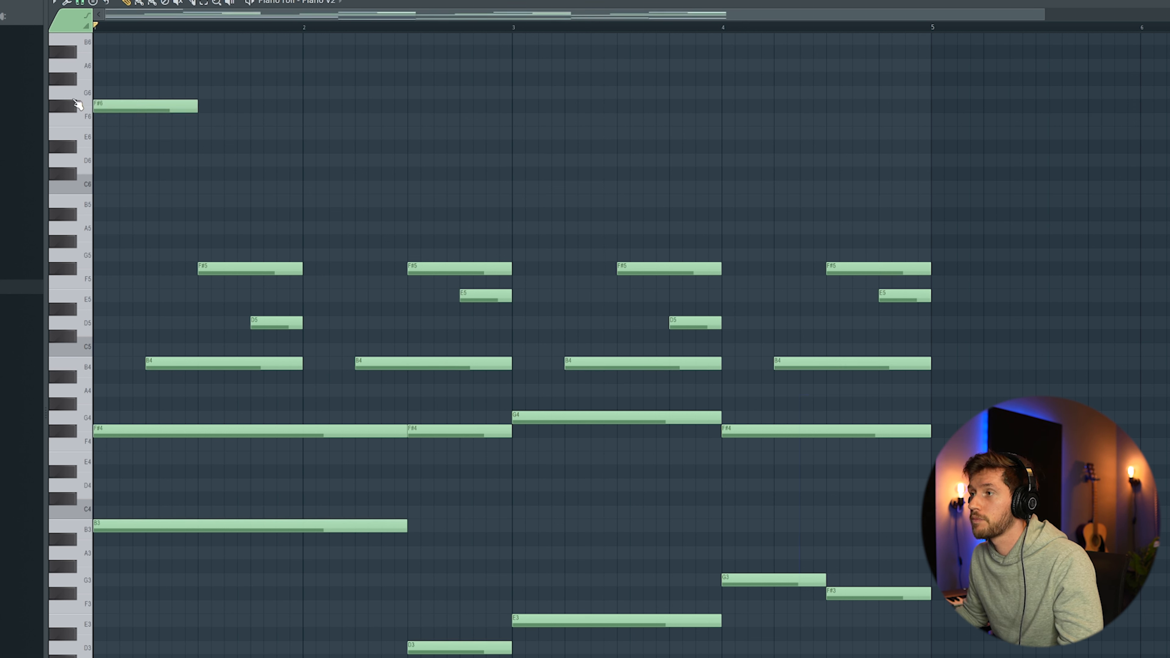
pyautogui.press('space')
pyautogui.press('space')
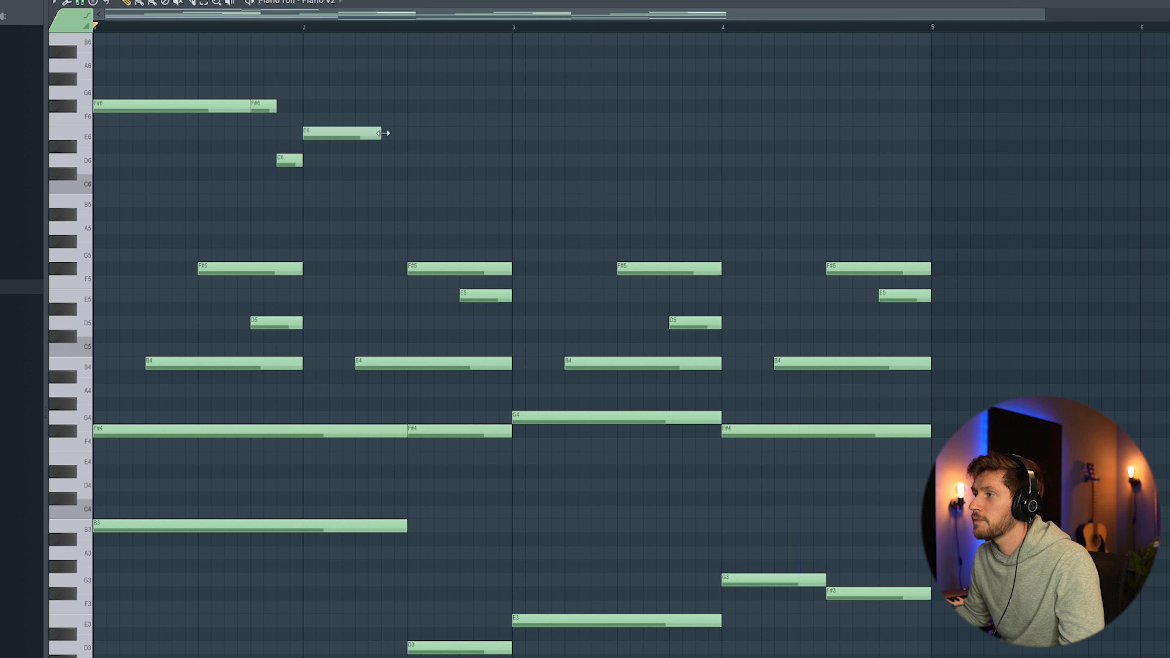
# Step: Lengthen the E6 melody note and add an F#6 note in bar 2 and a G6 note at bar 3, then play
pyautogui.moveTo(381, 133); pyautogui.dragTo(407, 134)
pyautogui.click(415, 106)
pyautogui.click(536, 415)
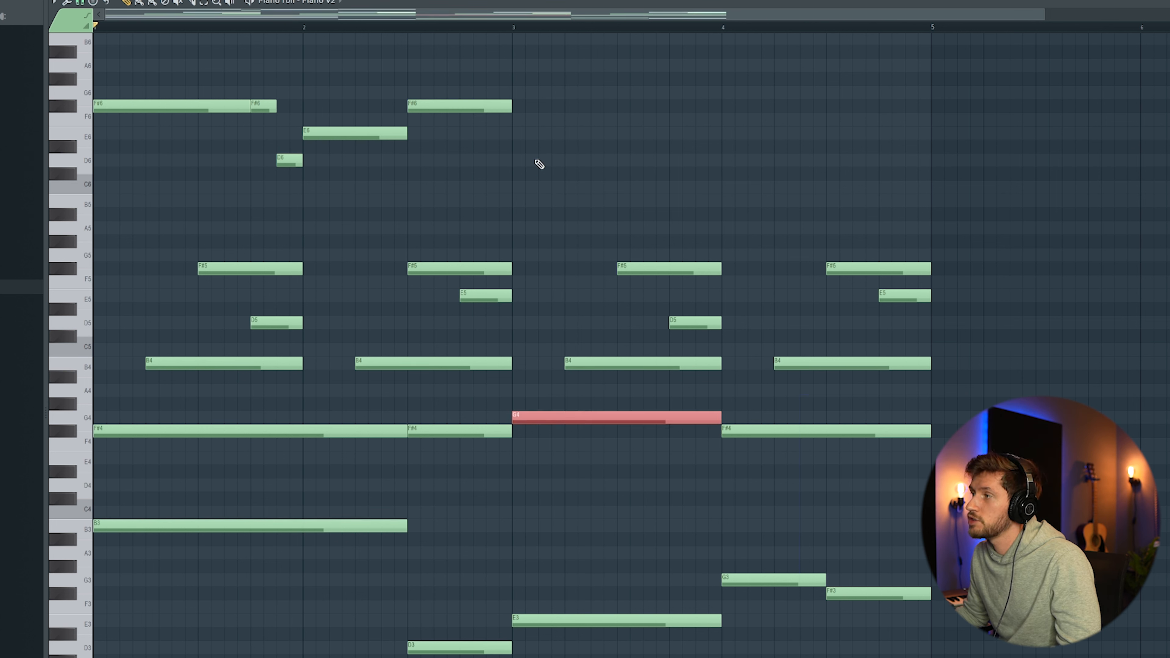
pyautogui.click(514, 94)
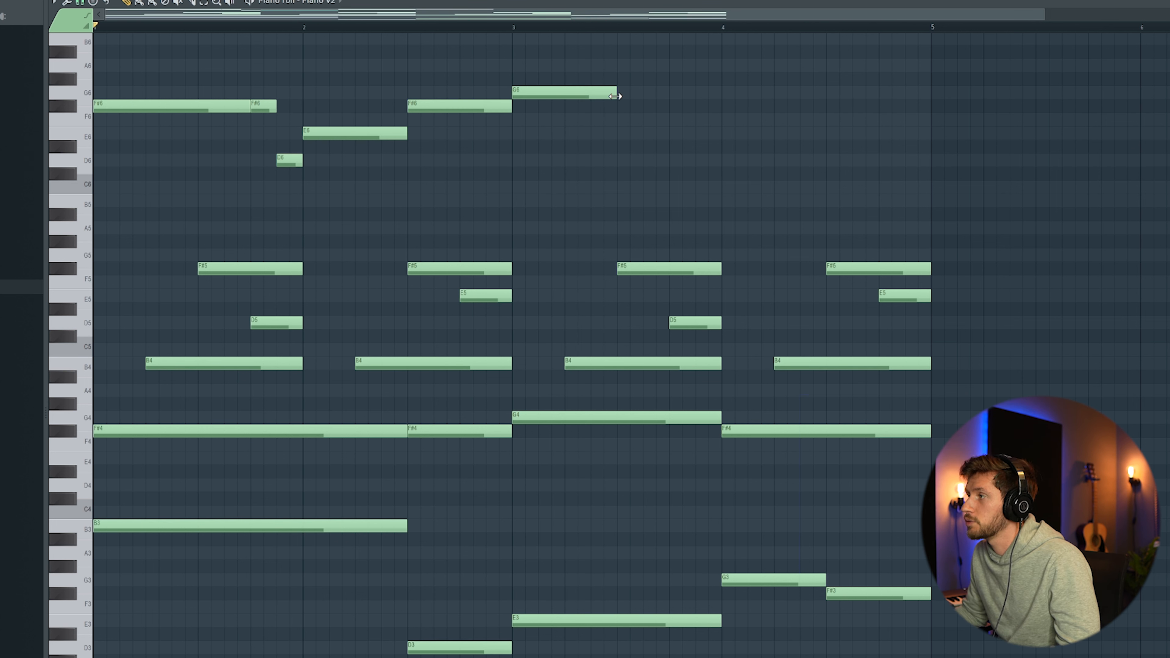
pyautogui.press('space')
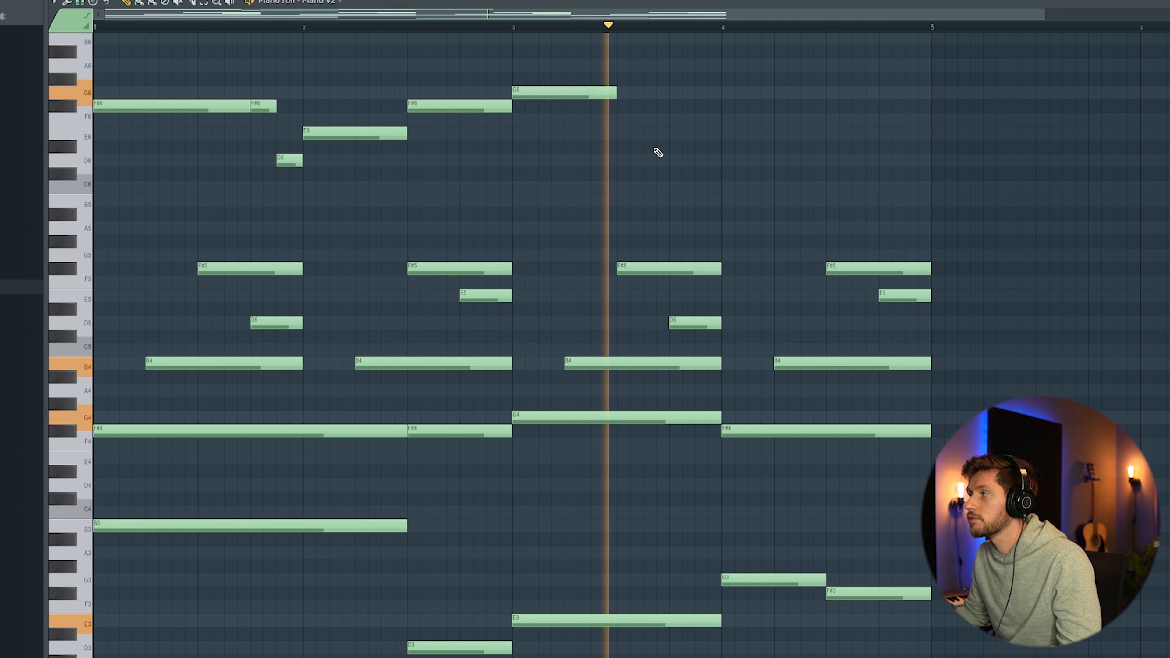
pyautogui.press('space')
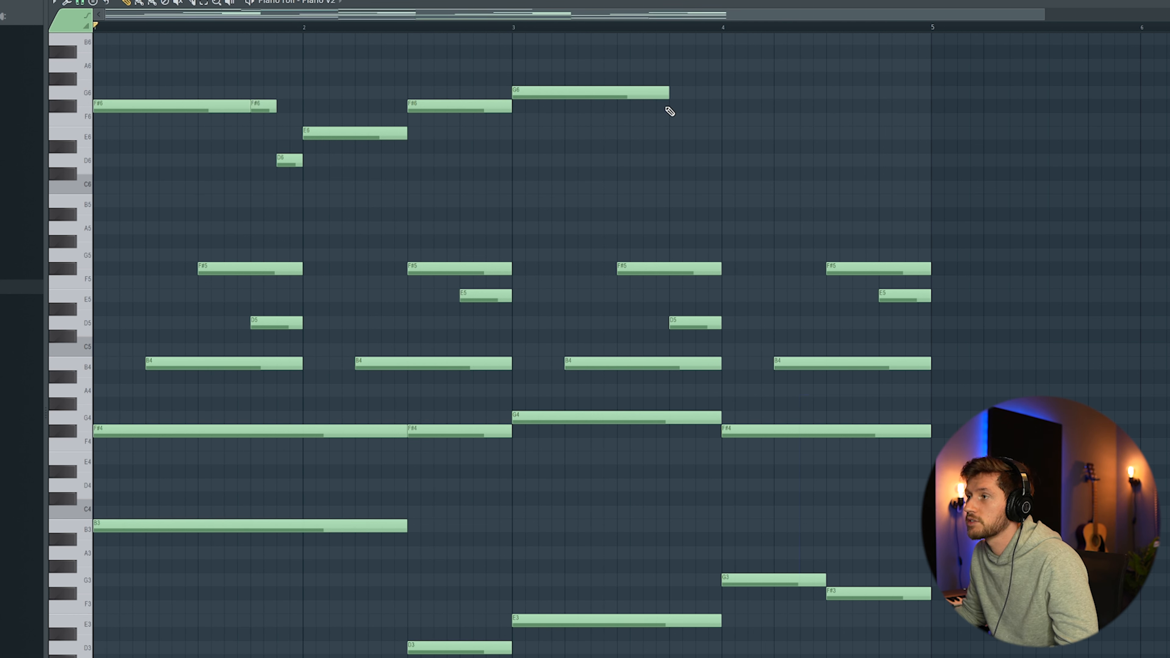
# Step: Add short F#6 and E6 passing notes at the end of bar 3, then an F#6 and a D6 melody note in bar 4, and play
pyautogui.click(671, 106)
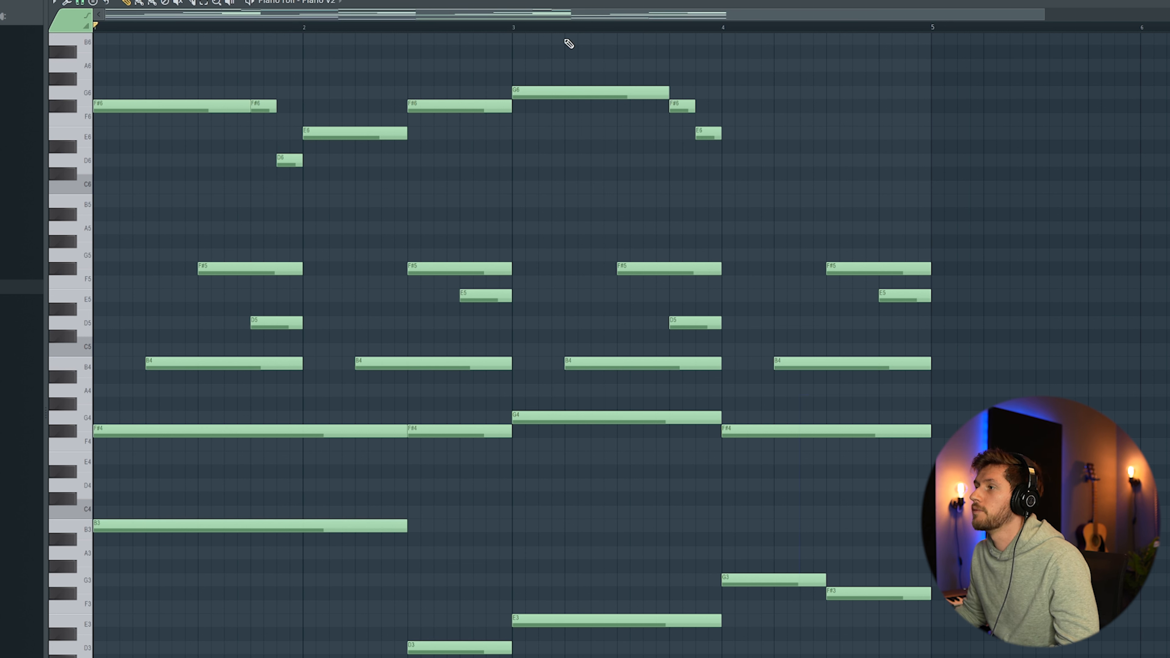
pyautogui.keyDown('ctrl'); pyautogui.moveTo(215, 60); pyautogui.dragTo(722, 193); pyautogui.keyUp('ctrl')
pyautogui.keyDown('ctrl'); pyautogui.click(775, 172); pyautogui.keyUp('ctrl')
pyautogui.moveTo(723, 110); pyautogui.dragTo(481, 111)
pyautogui.click(387, 107)
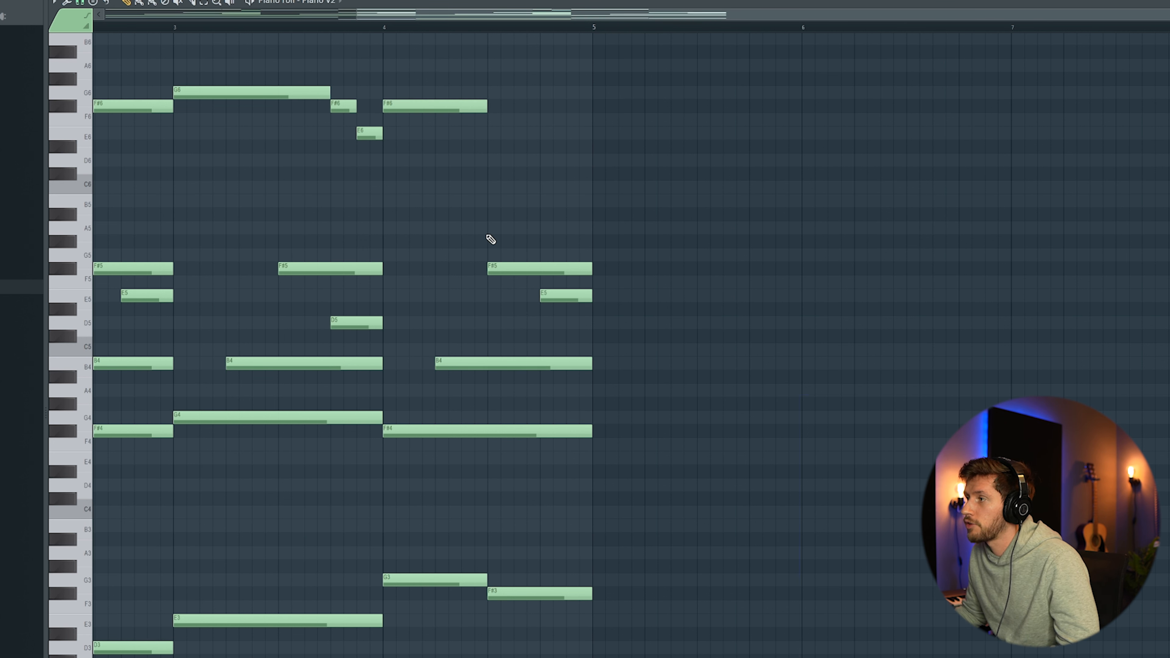
pyautogui.click(490, 160)
pyautogui.press('space')
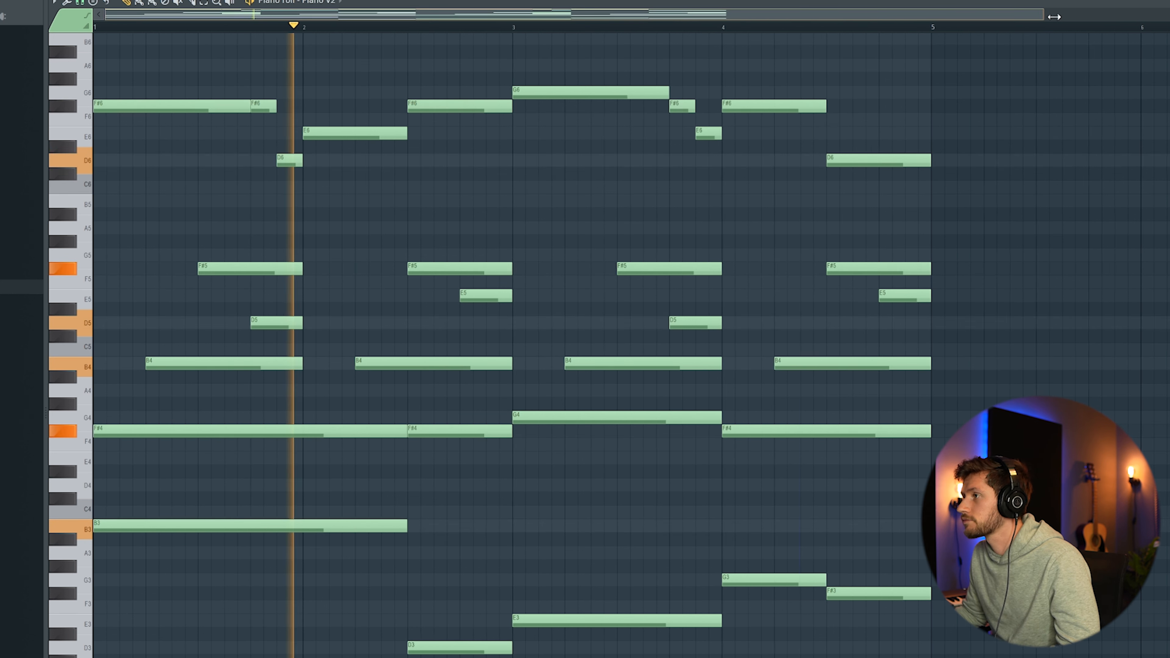
# Step: Duplicate the four bars into bars 5 to 8, move two melody notes up in the copy, and play it back
pyautogui.moveTo(1039, 20); pyautogui.dragTo(1103, 19)
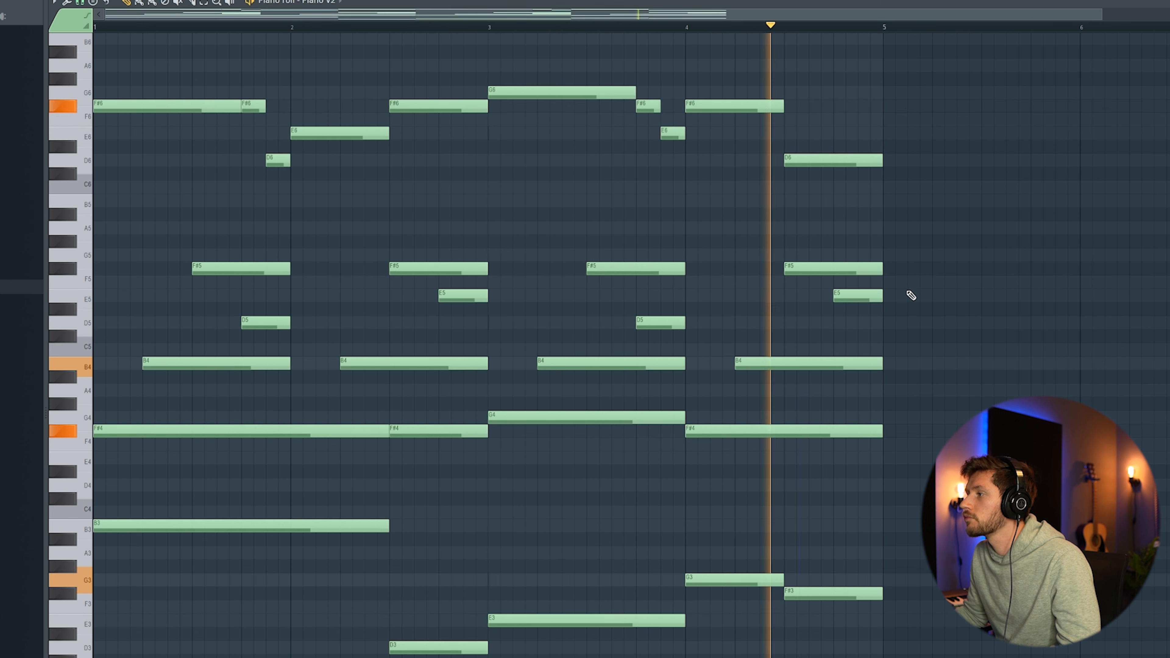
pyautogui.press('space')
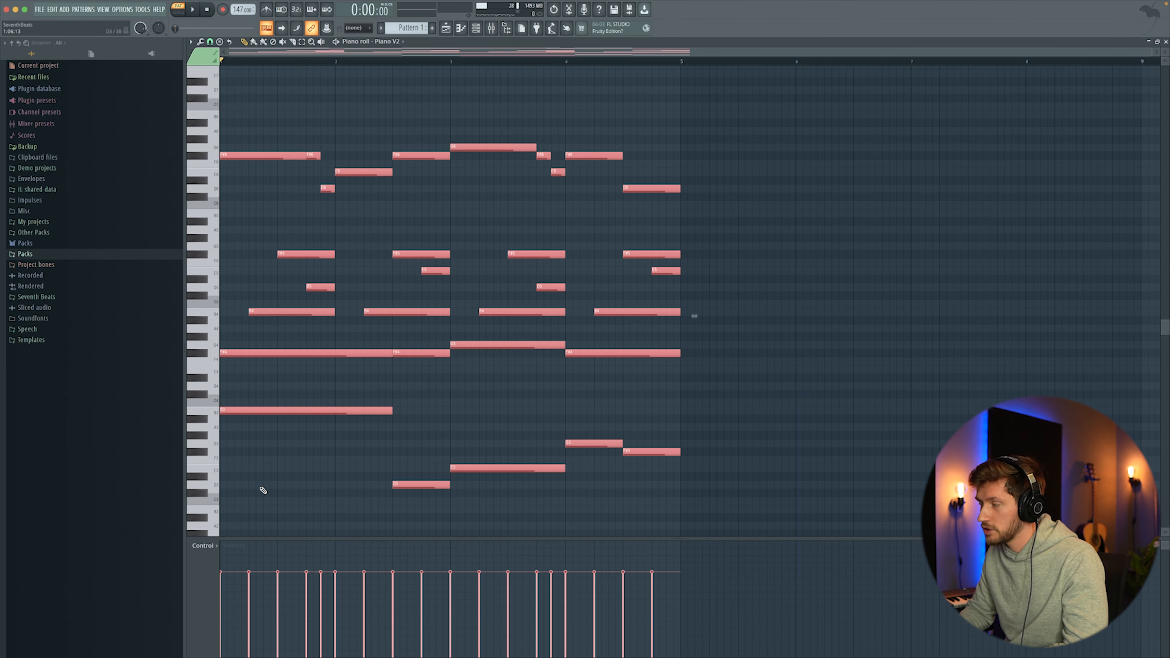
pyautogui.hotkey('ctrl', 'b')
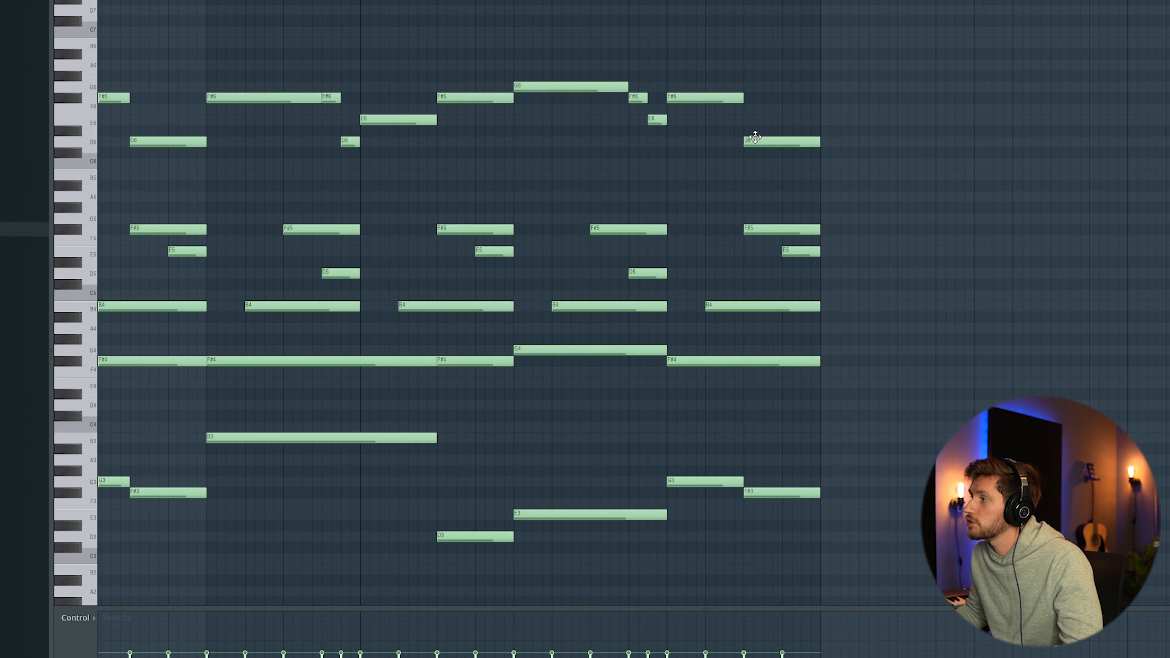
pyautogui.moveTo(754, 137); pyautogui.dragTo(758, 114)
pyautogui.moveTo(660, 119); pyautogui.dragTo(649, 83)
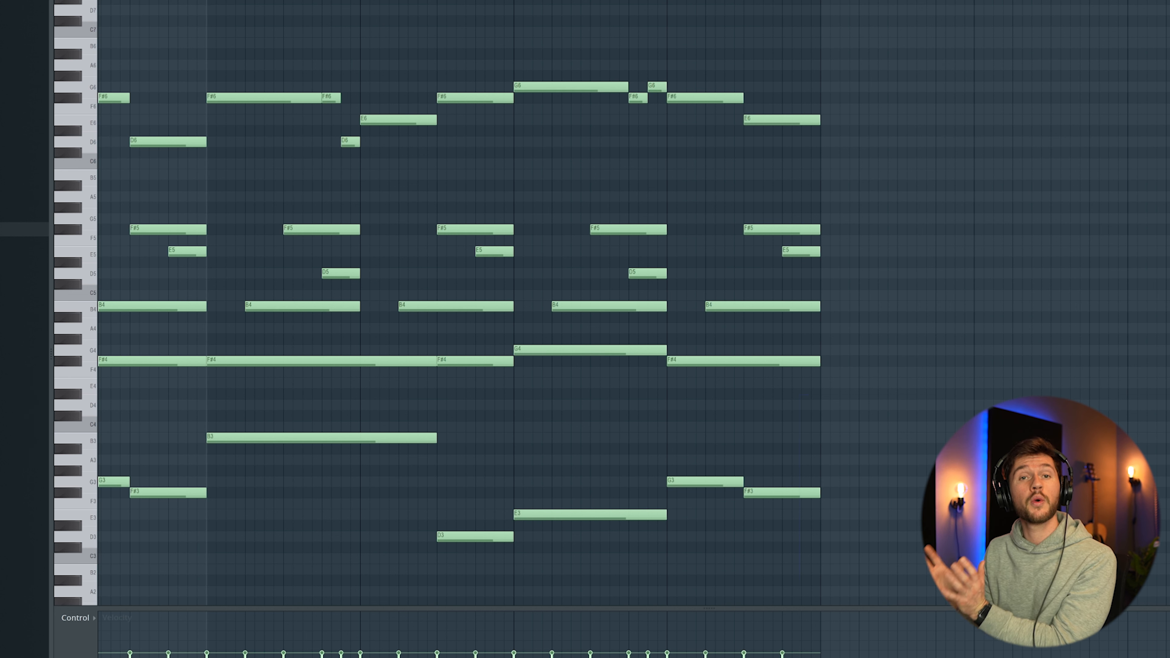
pyautogui.press('space')
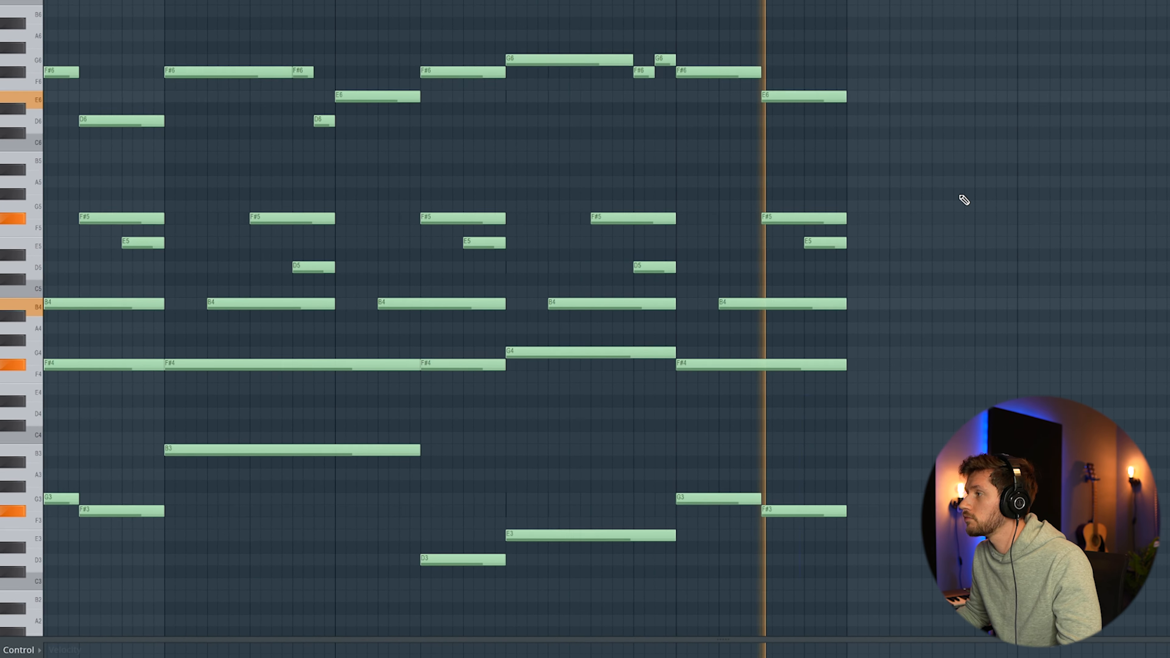
pyautogui.press('space')
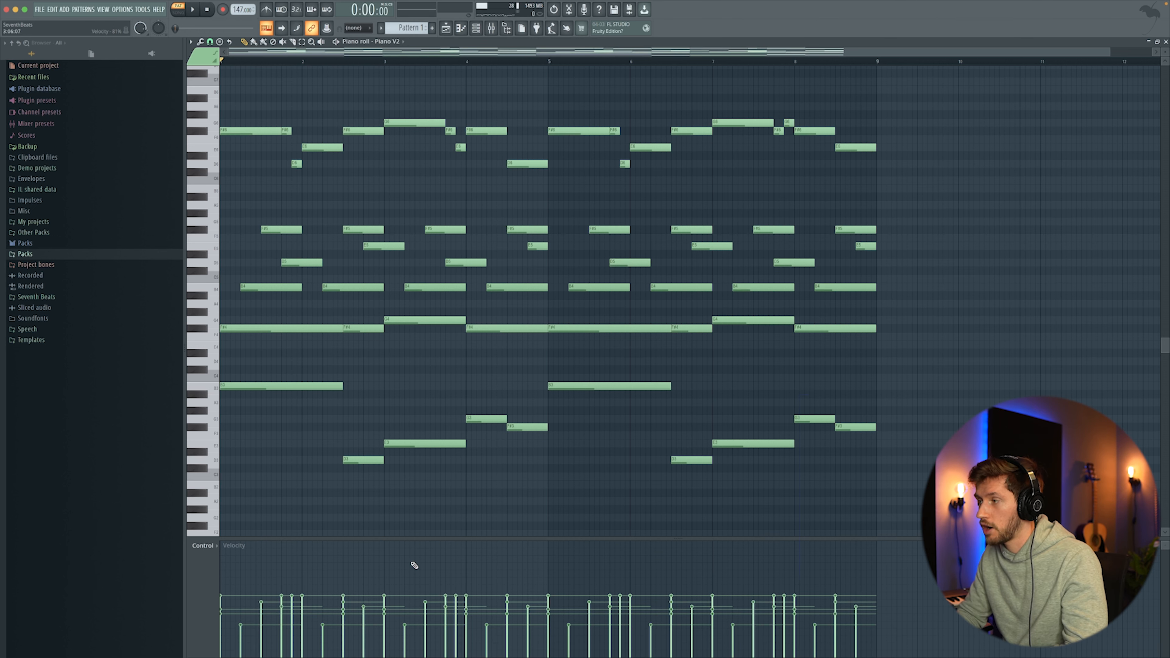
# Step: Open the piano roll randomizer, close it without applying, and play the pattern
pyautogui.hotkey('alt', 'r')
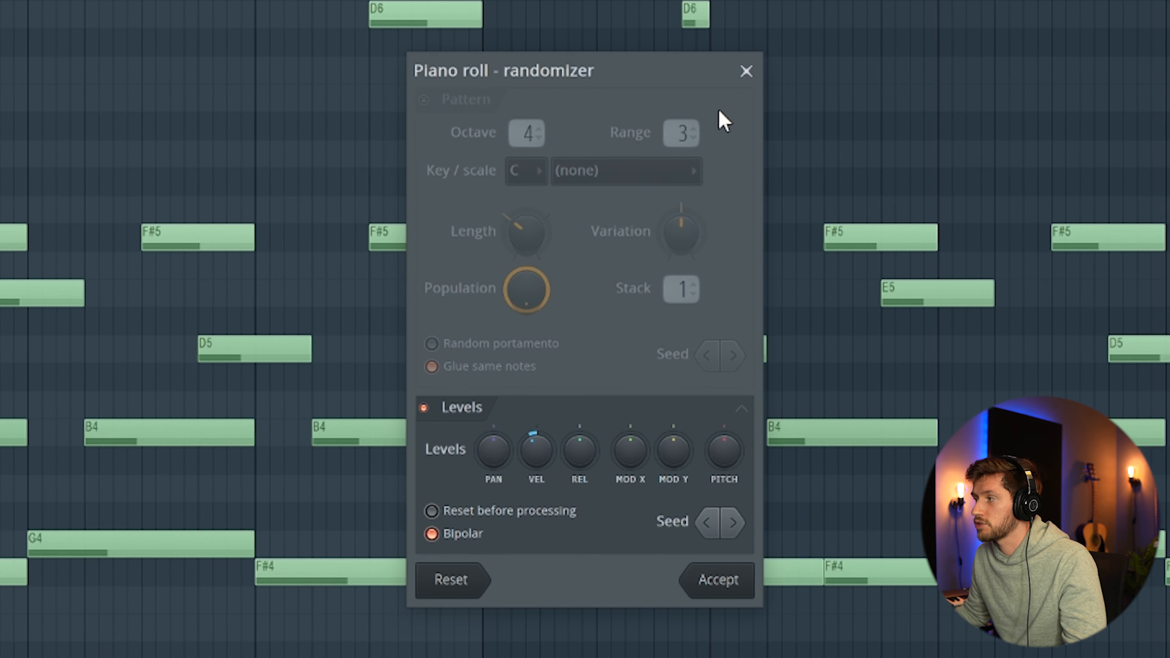
pyautogui.click(747, 71)
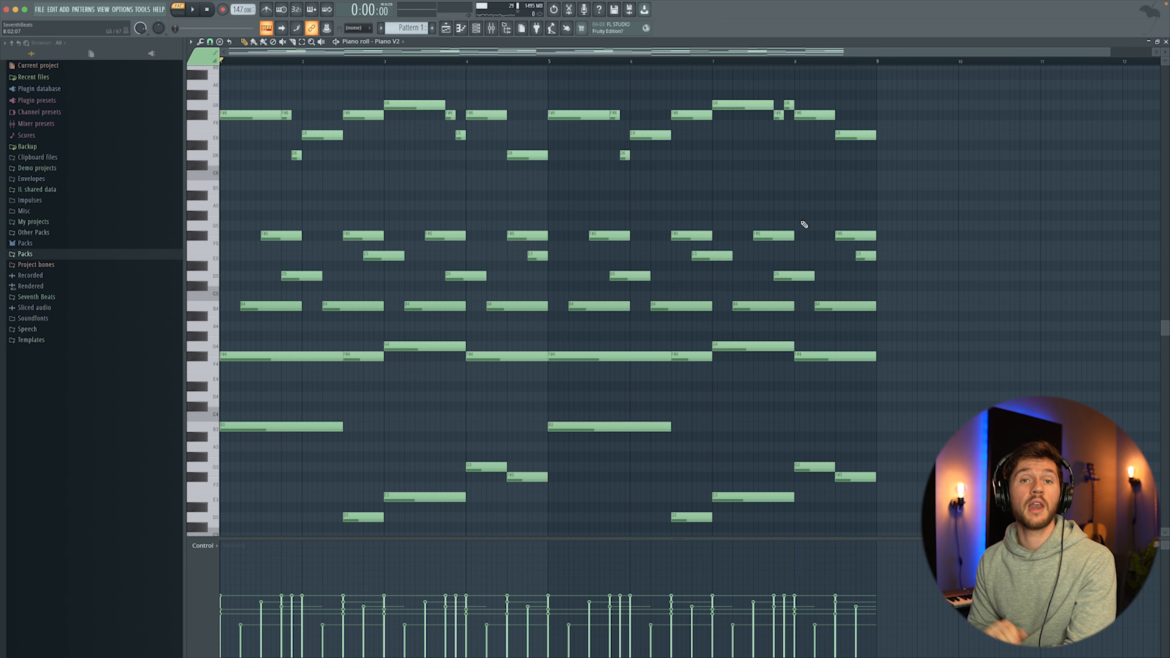
pyautogui.press('space')
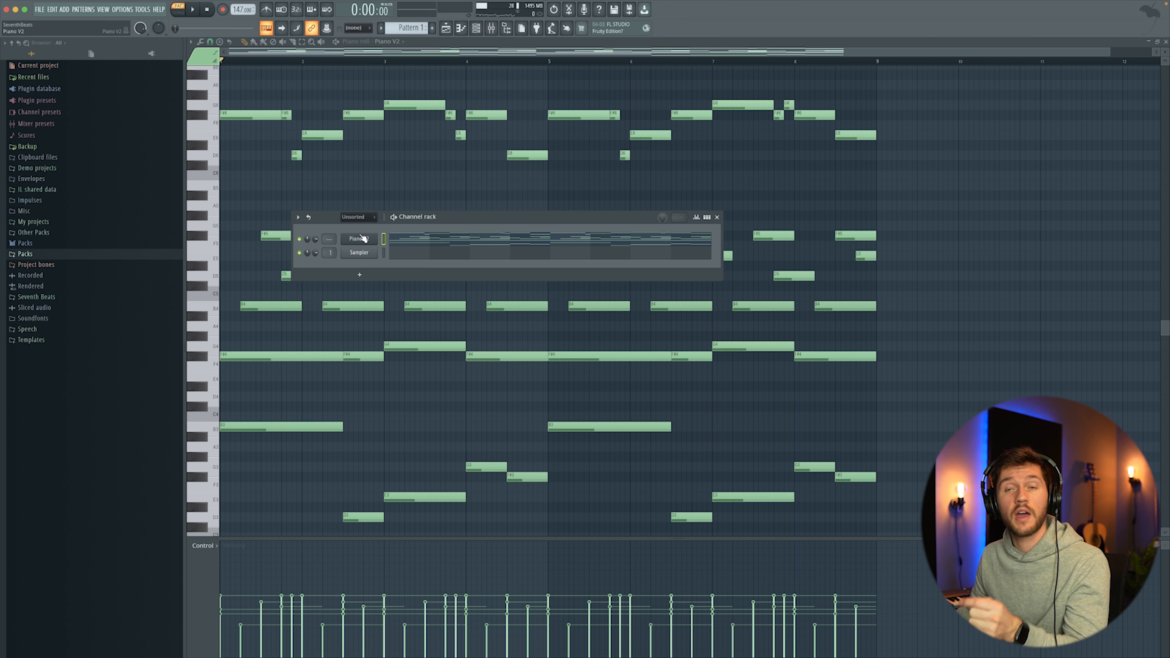
# Step: Replace the Piano V2 channel's instrument with Omnisphere
pyautogui.rightClick(363, 238)
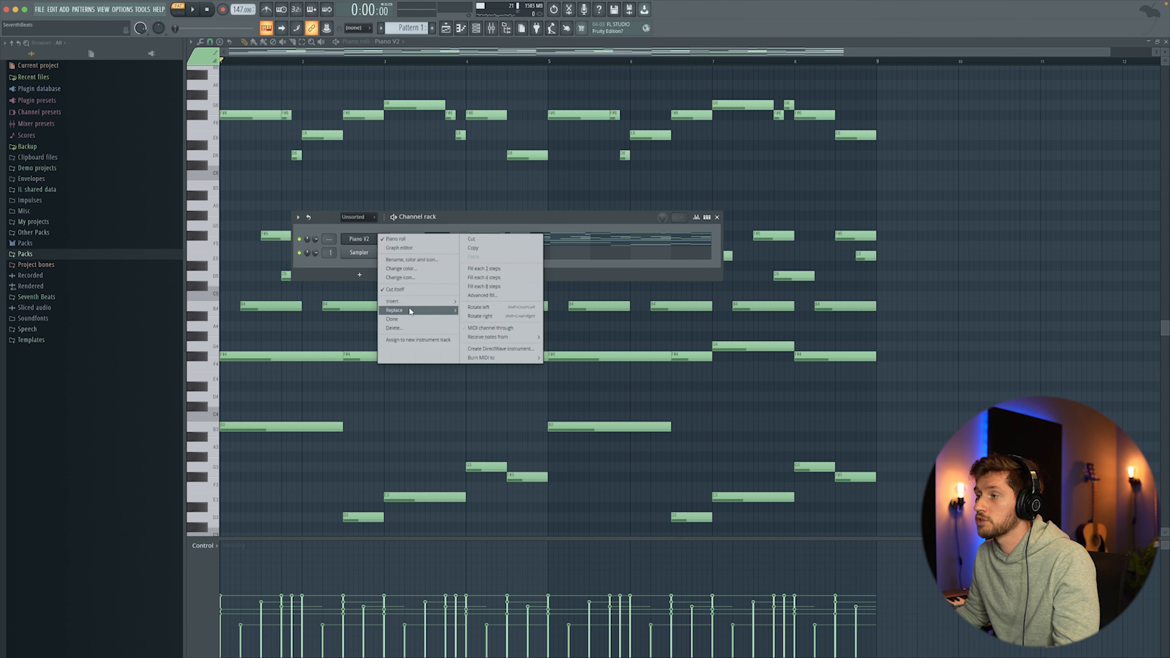
pyautogui.moveTo(437, 301)
pyautogui.click(553, 135)
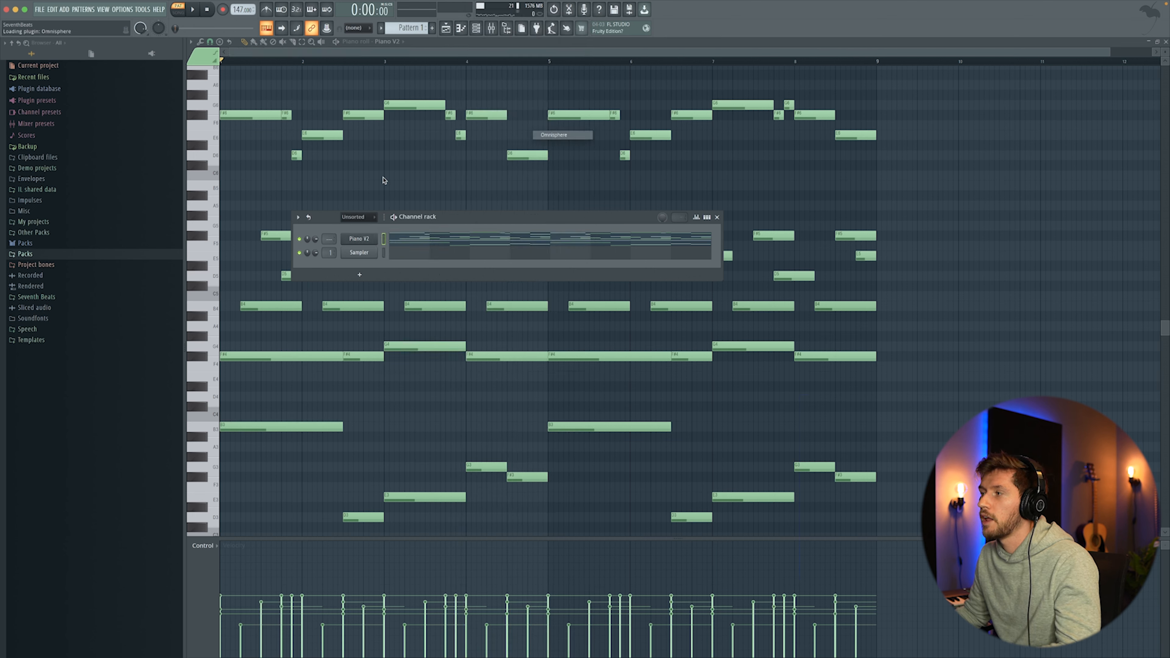
pyautogui.moveTo(270, 37); pyautogui.dragTo(460, 132)
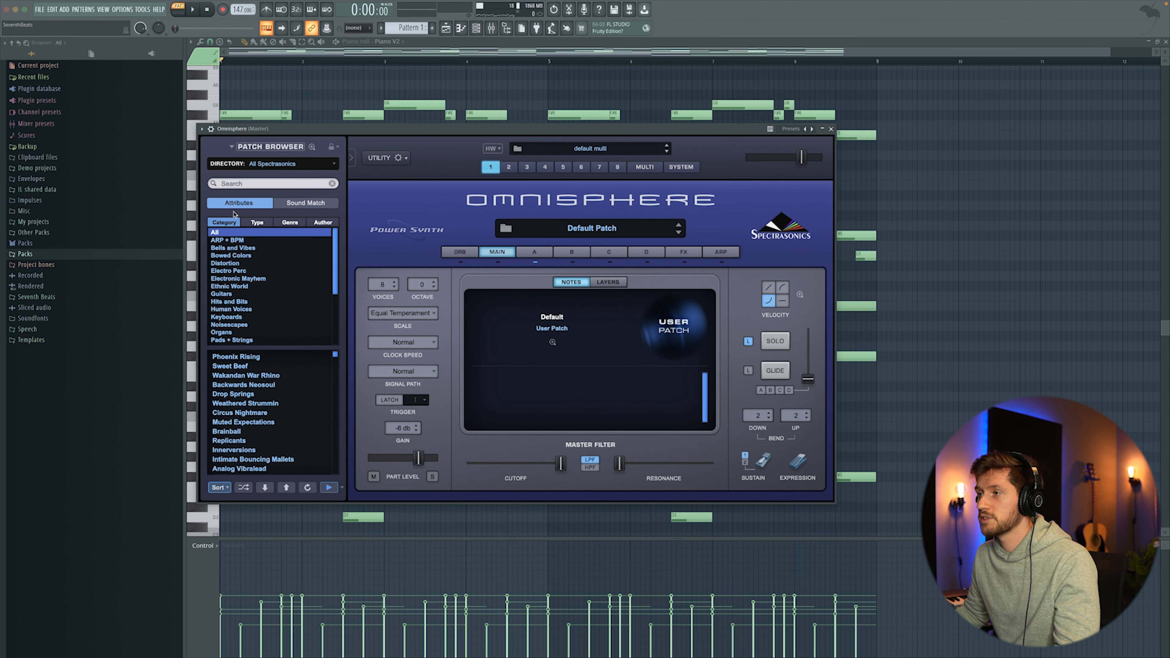
# Step: Search Omnisphere's patch browser for choir and load the Boys Choir Ahs patch
pyautogui.click(236, 183)
pyautogui.write('choir')
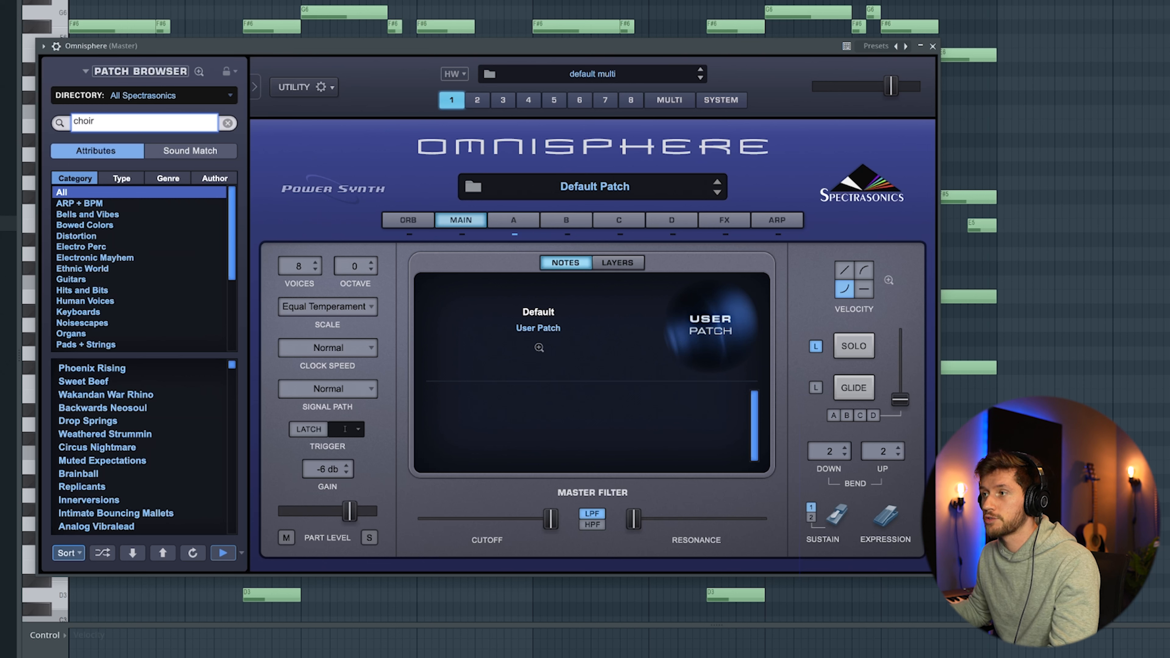
pyautogui.press('Return')
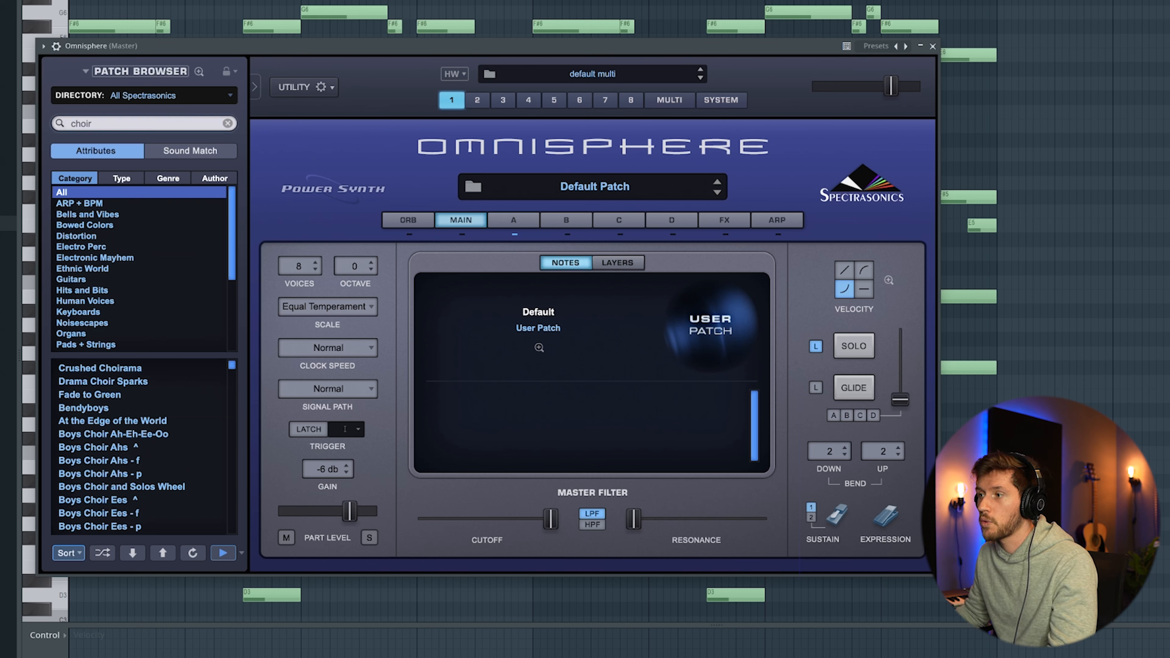
pyautogui.scroll(-2, 147, 452)
pyautogui.click(148, 447)
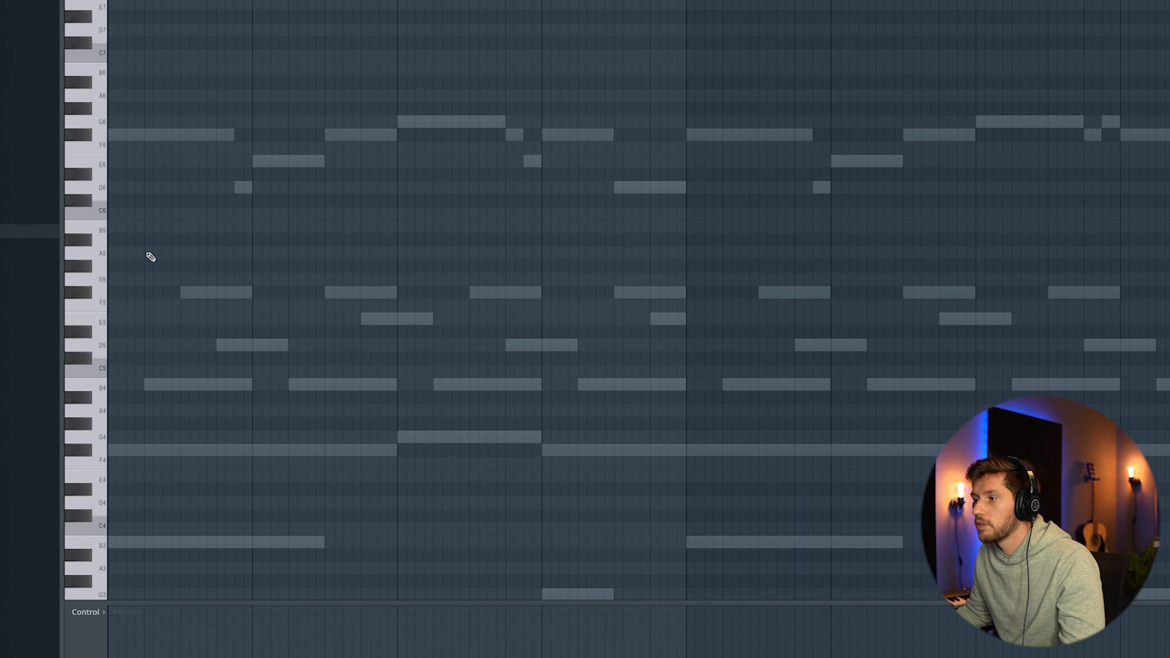
# Step: Draw a choir note B5 from bar 1 to mid bar 2, followed by a D6 note ending at bar 3
pyautogui.moveTo(125, 228); pyautogui.dragTo(325, 226)
pyautogui.click(328, 180)
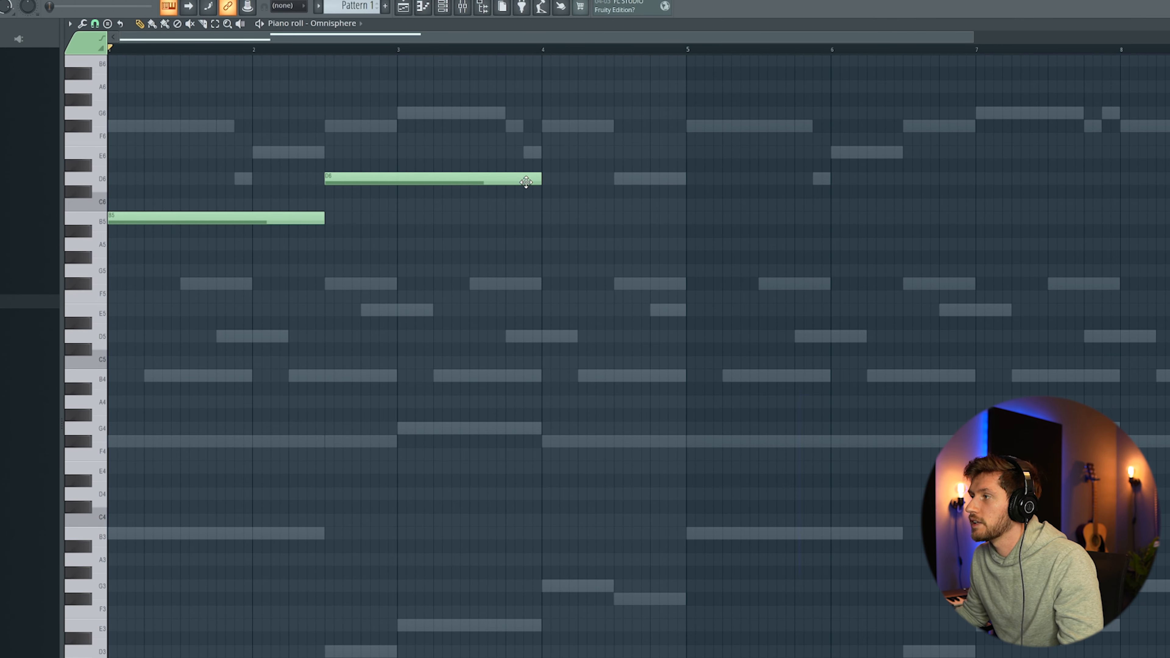
pyautogui.moveTo(542, 181); pyautogui.dragTo(405, 179)
pyautogui.scroll(-2, 466, 449)
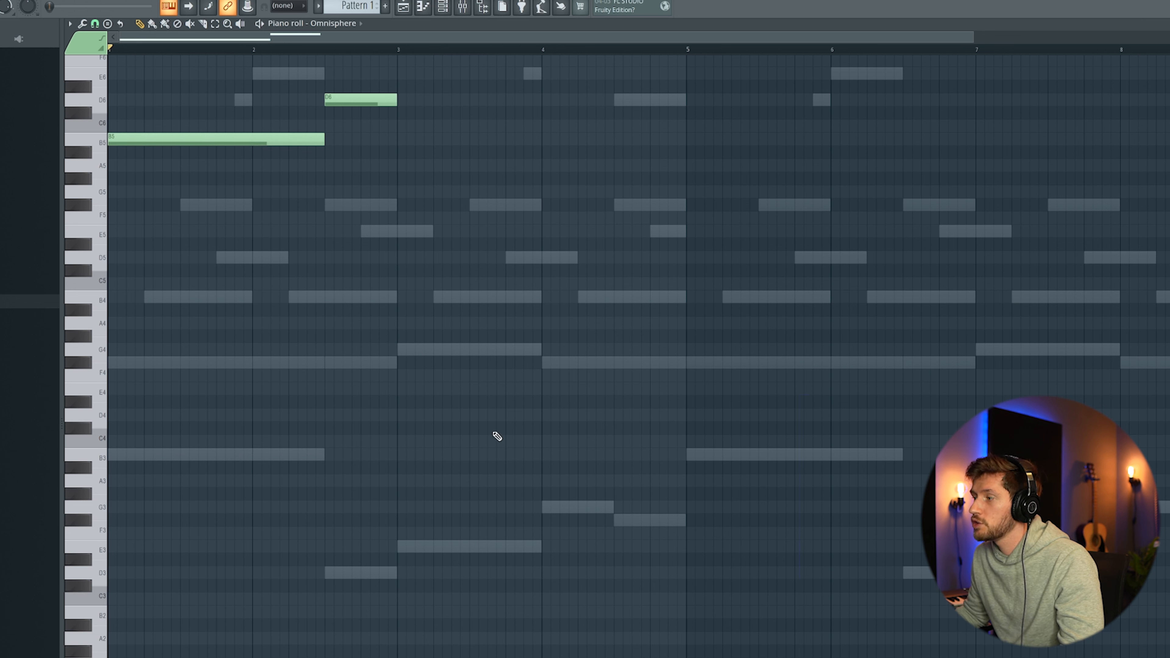
# Step: Add an E6 choir note from bar 3 to mid bar 4 and a D6 note for the rest of bar 4
pyautogui.click(401, 78)
pyautogui.press('space')
pyautogui.moveTo(462, 78); pyautogui.dragTo(614, 78)
pyautogui.click(617, 99)
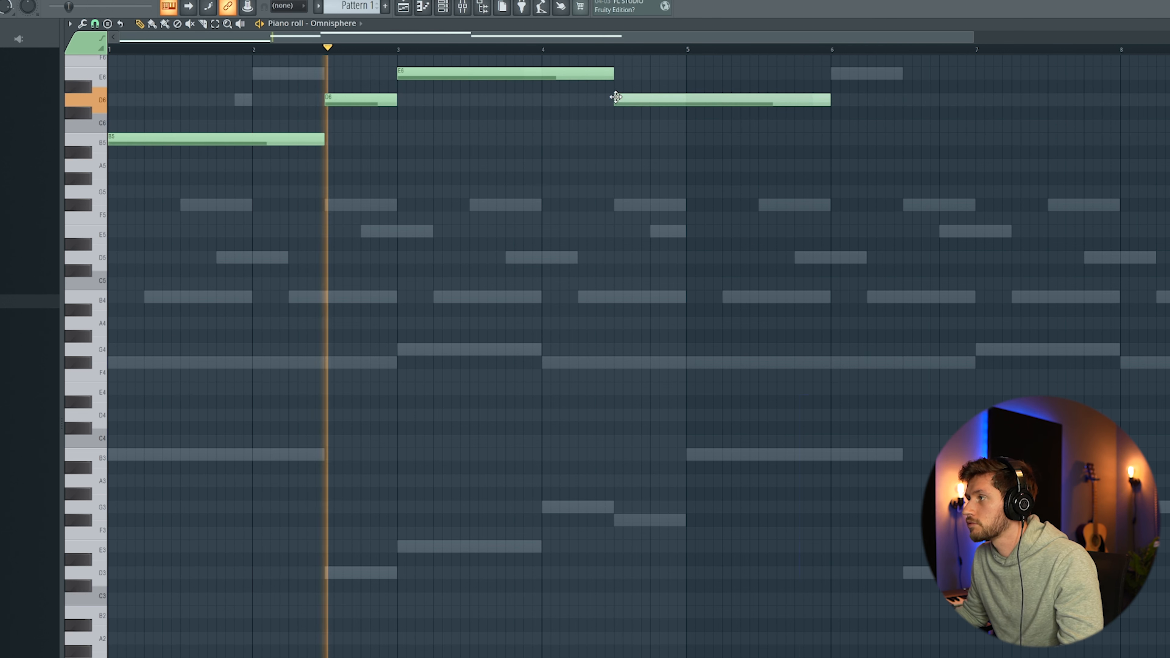
pyautogui.moveTo(831, 99); pyautogui.dragTo(686, 102)
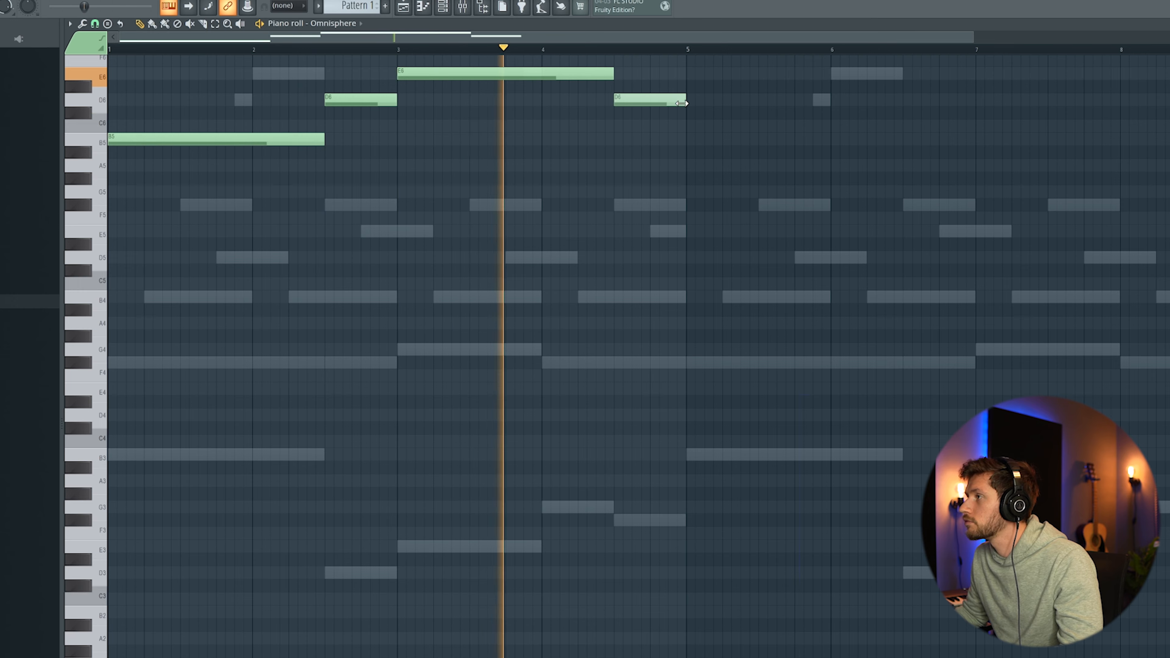
pyautogui.scroll(-1, 679, 235)
pyautogui.scroll(2, 599, 217)
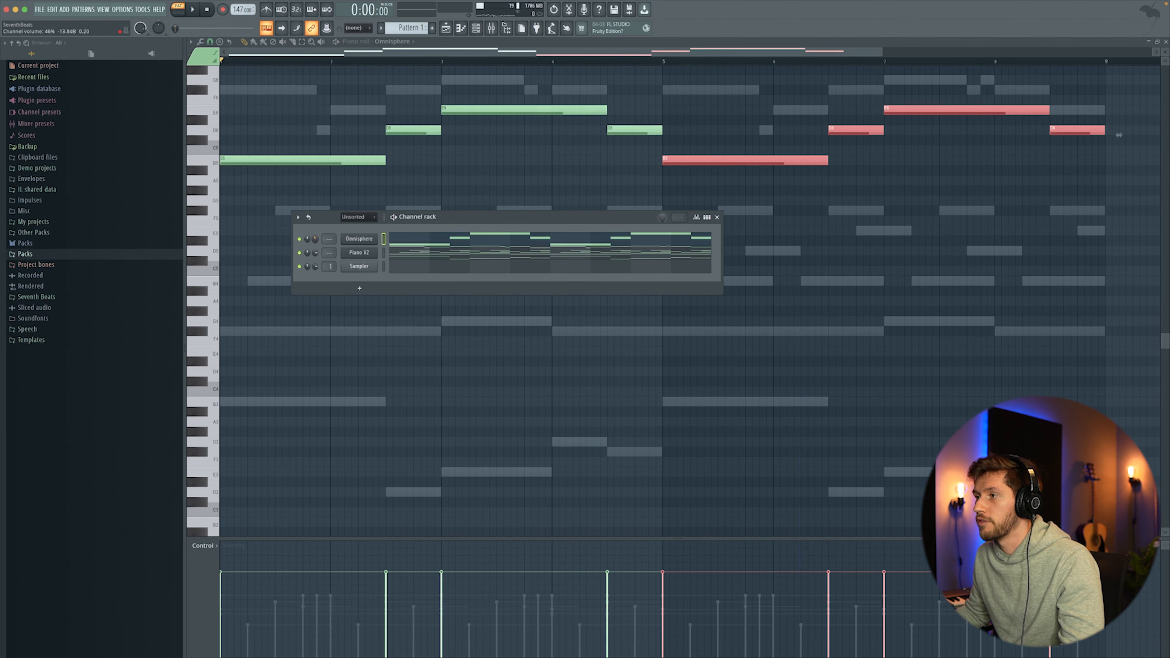
# Step: Play back the choir part, then insert a new instrument channel from the channel rack's plugin list
pyautogui.press('space')
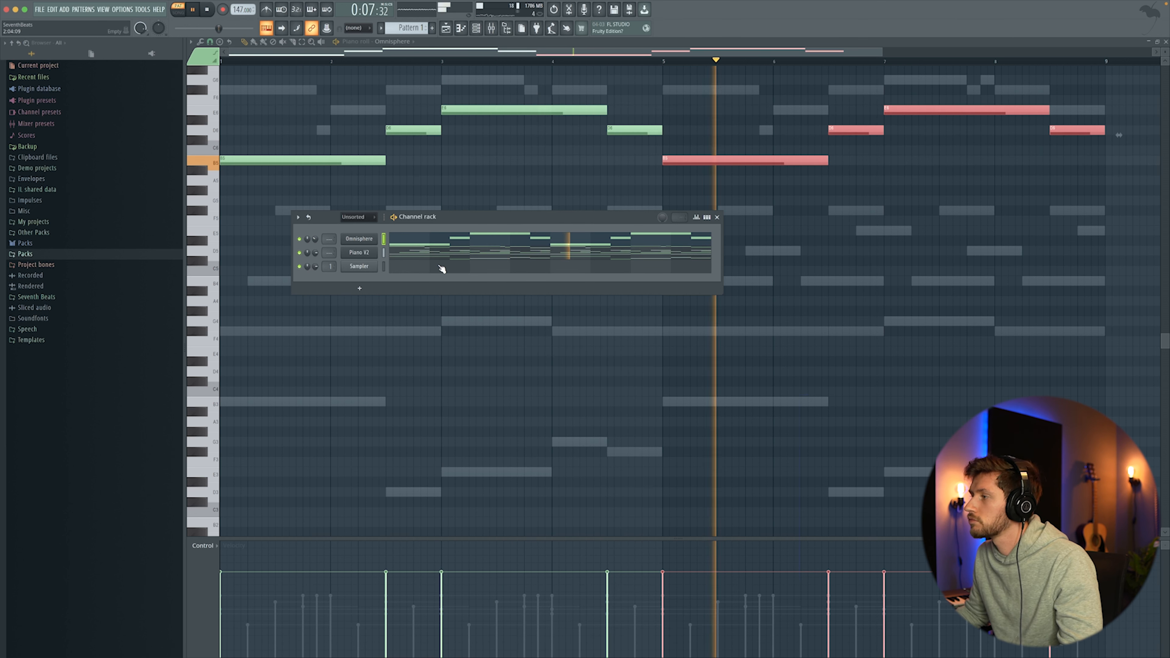
pyautogui.press('space')
pyautogui.rightClick(377, 265)
pyautogui.moveTo(418, 341)
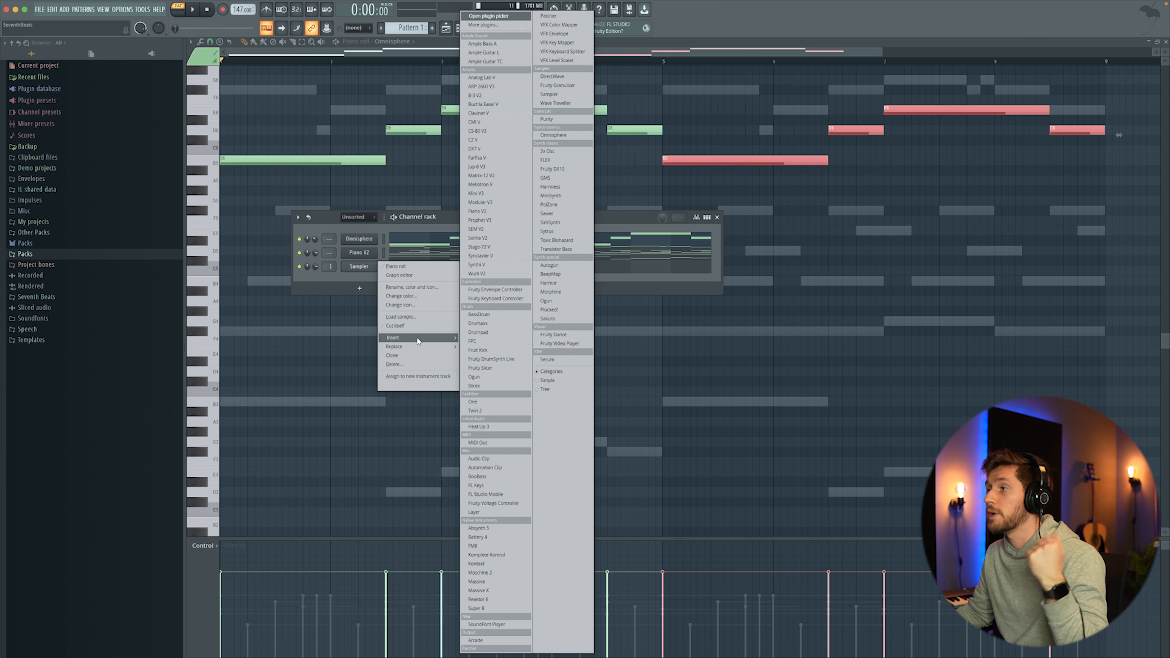
pyautogui.click(484, 45)
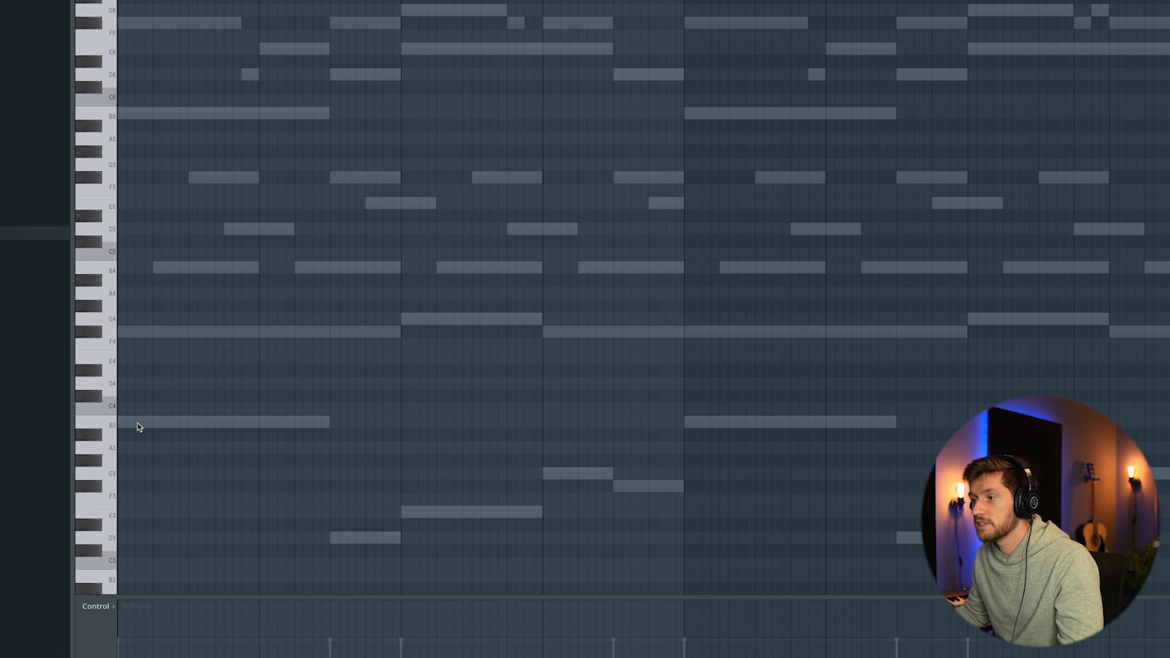
# Step: Add two short B3 notes at the start of bar 1 for the new instrument and play
pyautogui.click(137, 423)
pyautogui.moveTo(169, 423); pyautogui.dragTo(131, 425)
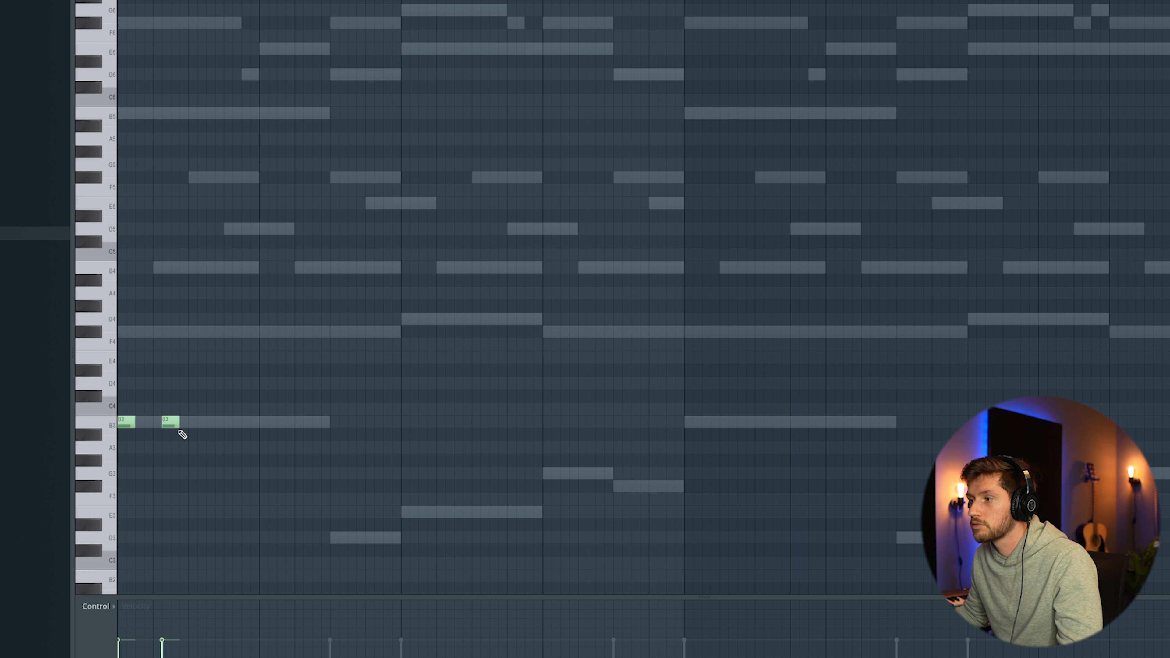
pyautogui.press('space')
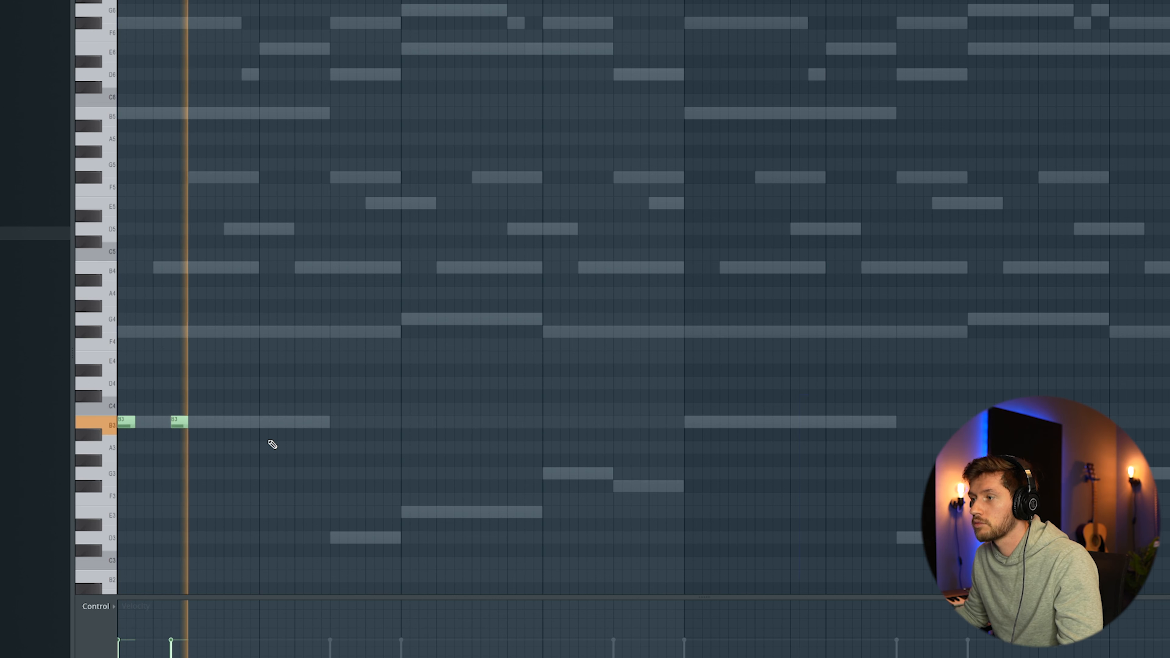
# Step: Add a short B3 and a D4 note in bar 2 and two short E4 notes in bar 3, then play
pyautogui.click(318, 422)
pyautogui.click(337, 383)
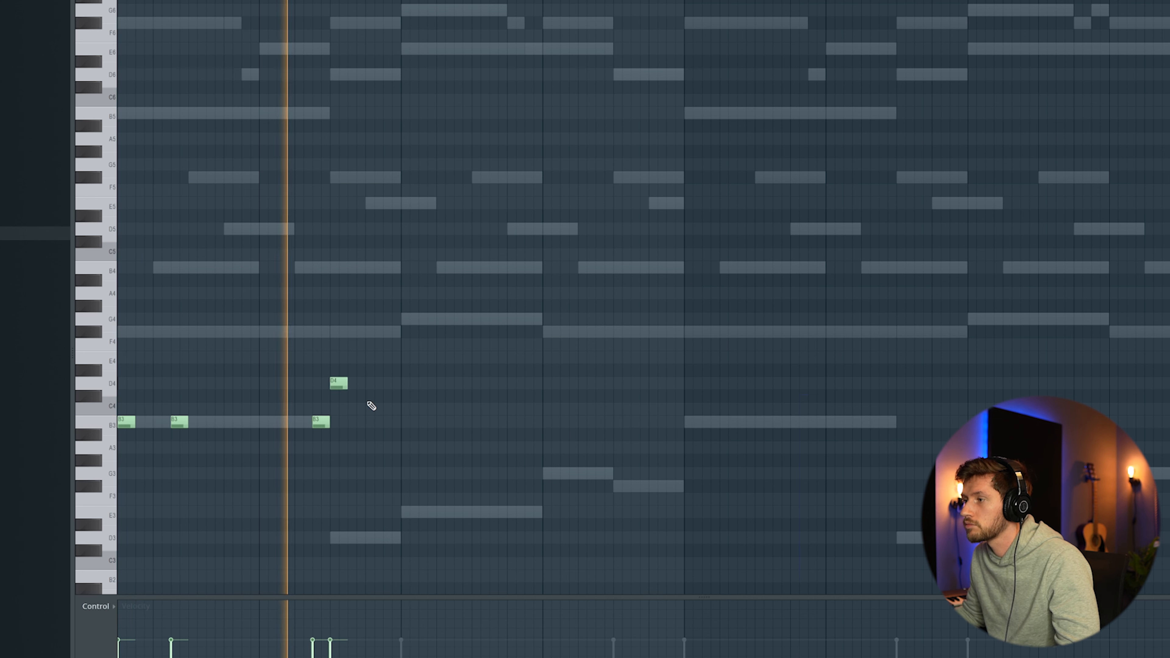
pyautogui.moveTo(321, 418)
pyautogui.mouseDown()
pyautogui.moveTo(302, 419)
pyautogui.moveTo(324, 418)
pyautogui.mouseUp()
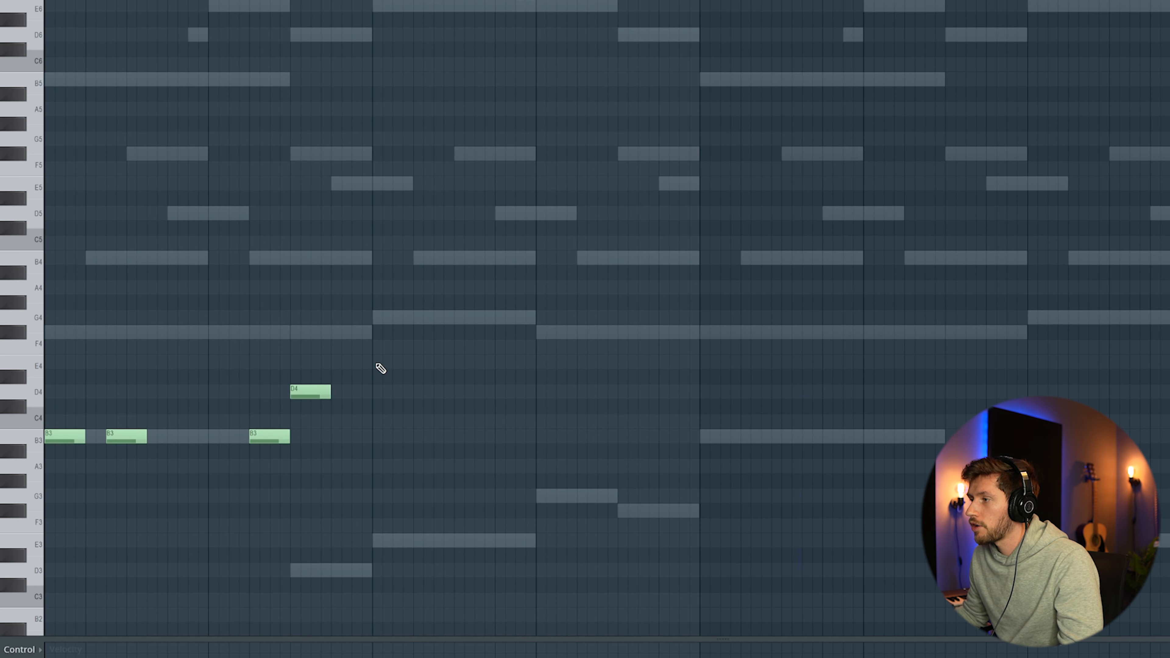
pyautogui.click(435, 364)
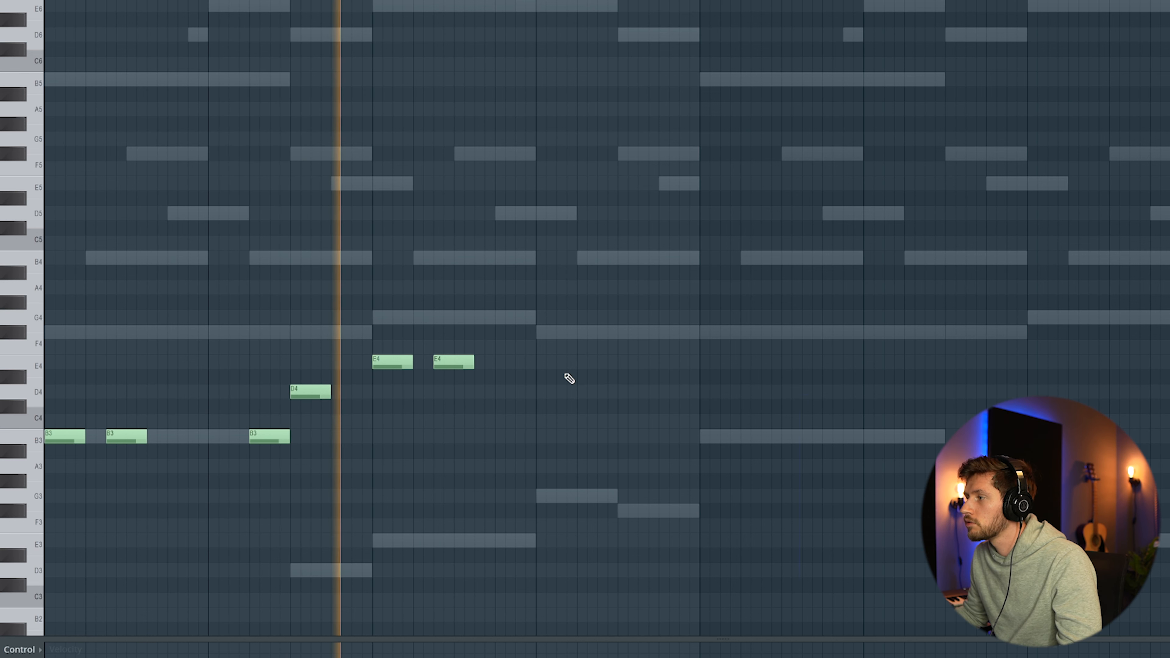
pyautogui.press('space')
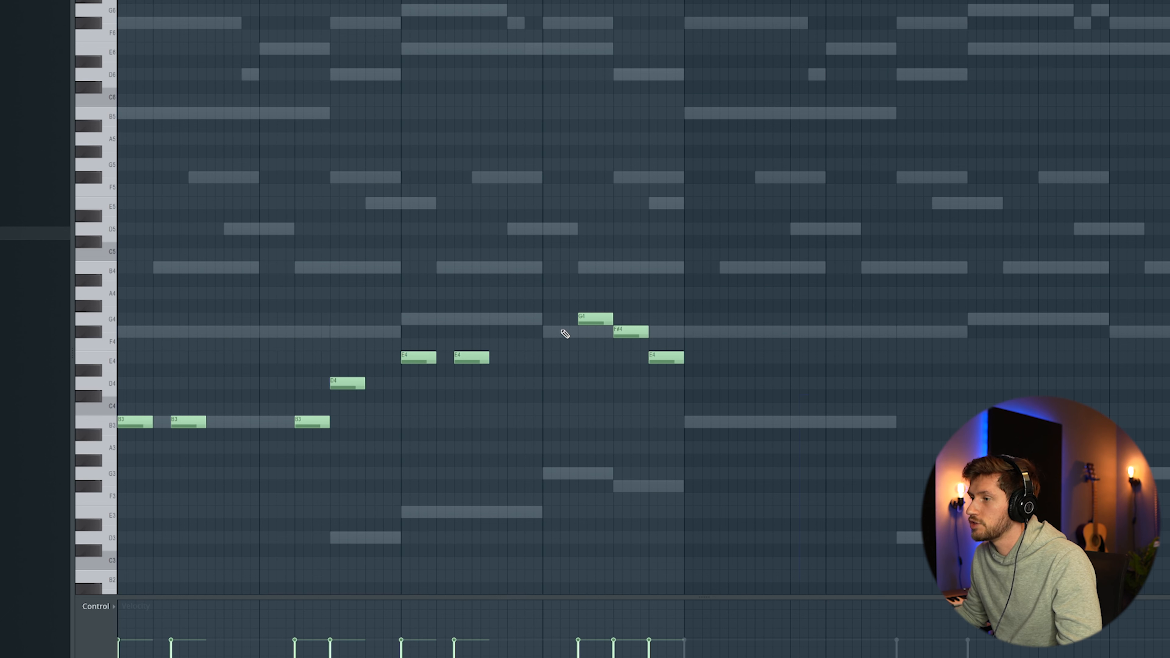
# Step: Select the new instrument's notes and duplicate them into bars 5 to 8
pyautogui.press('space')
pyautogui.moveTo(124, 280); pyautogui.dragTo(128, 457)
pyautogui.hotkey('ctrl', 'b')
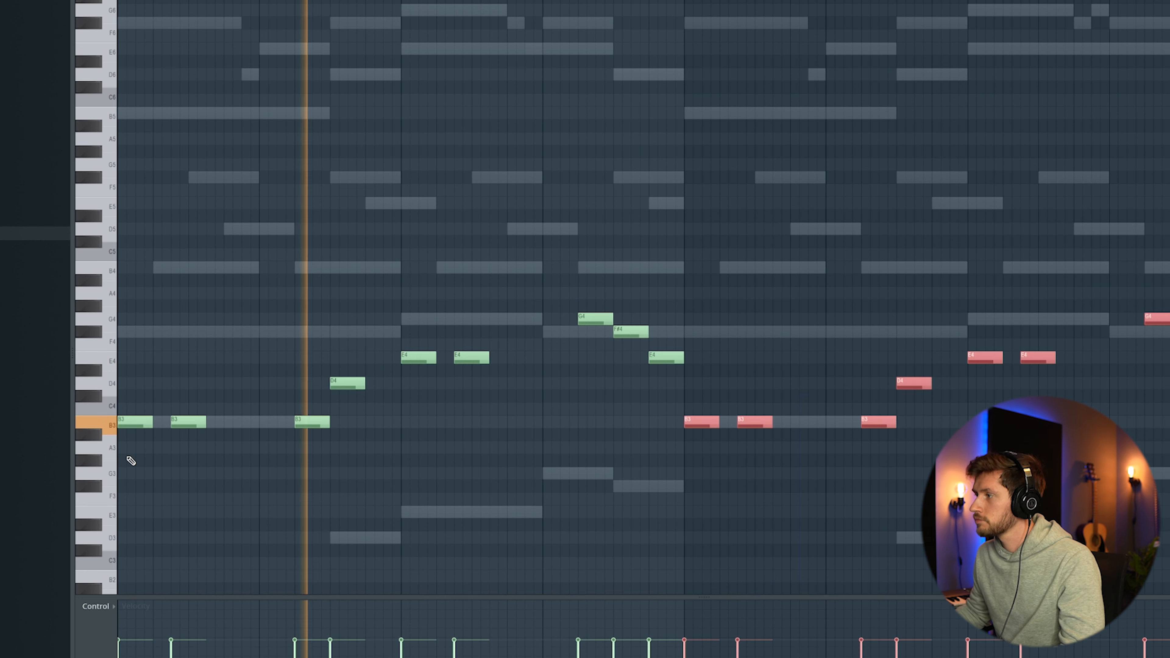
pyautogui.click(692, 313)
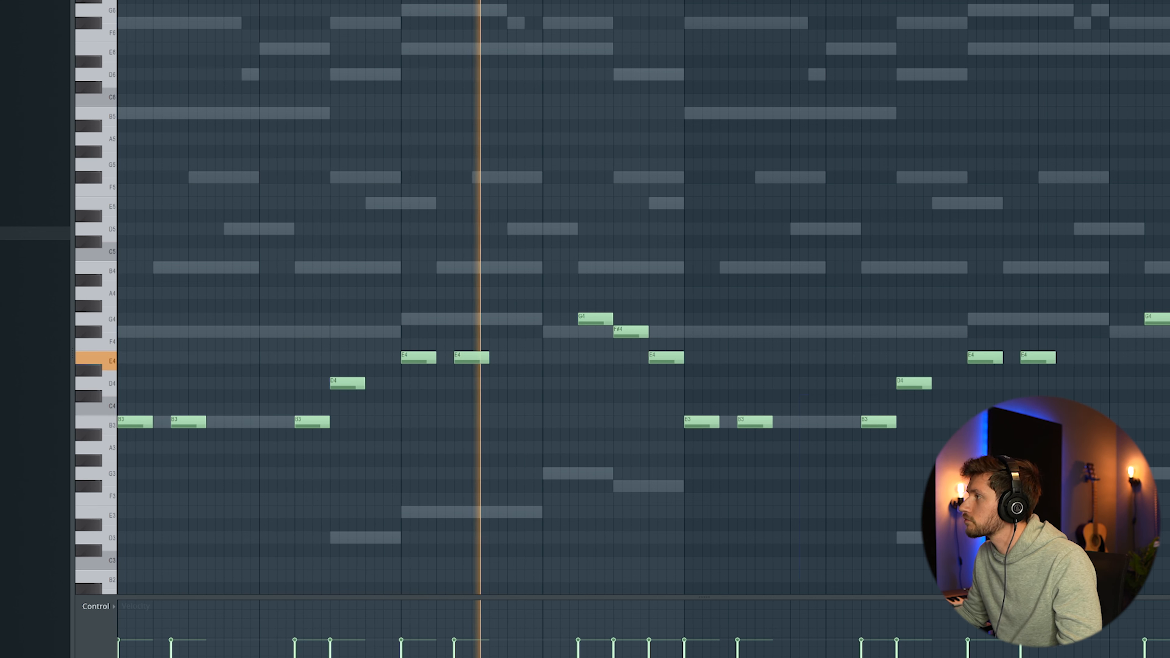
pyautogui.scroll(-2, 483, 332)
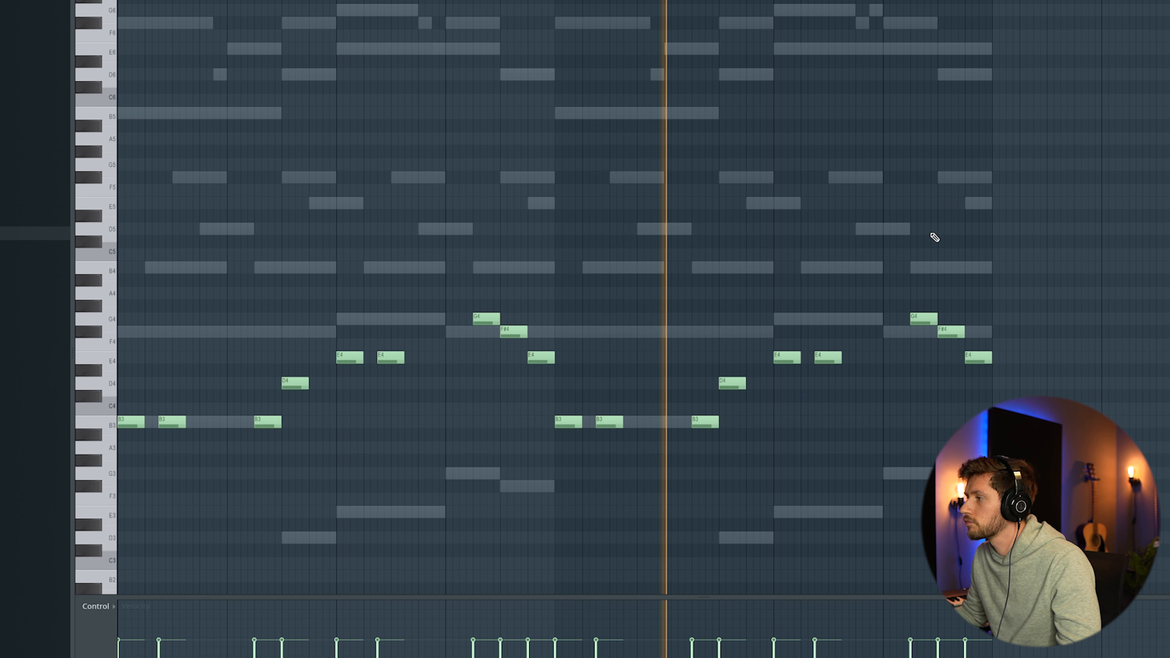
# Step: Move the last G4 note slightly earlier and add a short E4 note after it
pyautogui.moveTo(937, 322); pyautogui.dragTo(924, 322)
pyautogui.click(924, 358)
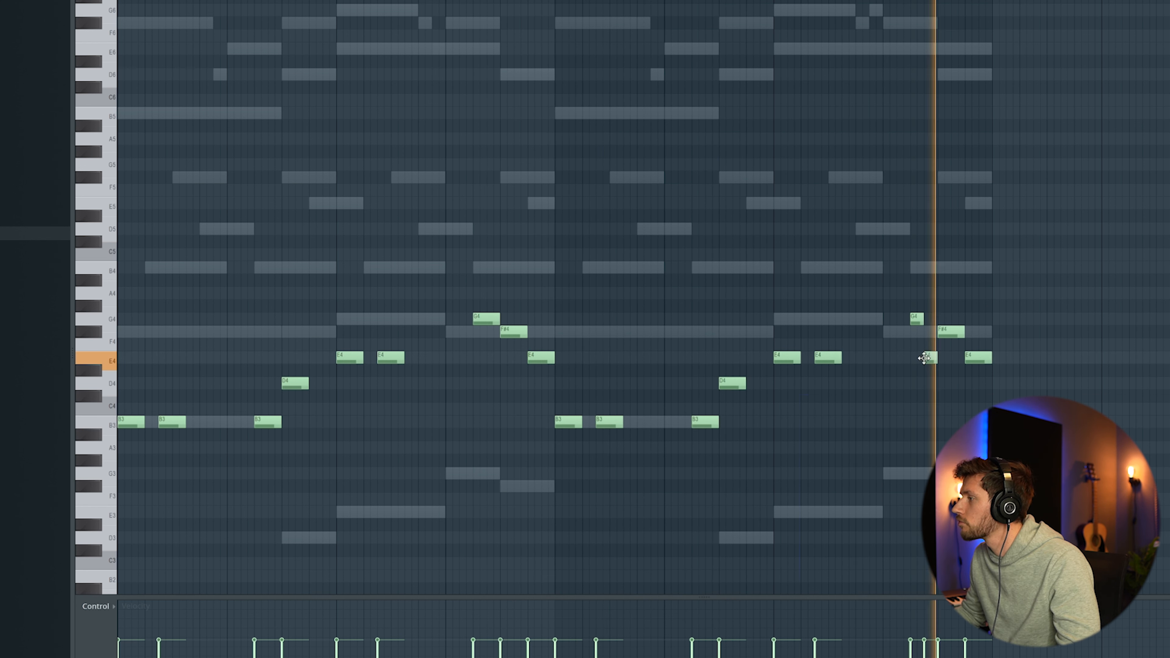
# Step: Move the short E4 note near the end of bar 8 down to D4 and play the pattern back
pyautogui.press('space')
pyautogui.hscroll(5, 840, 96)
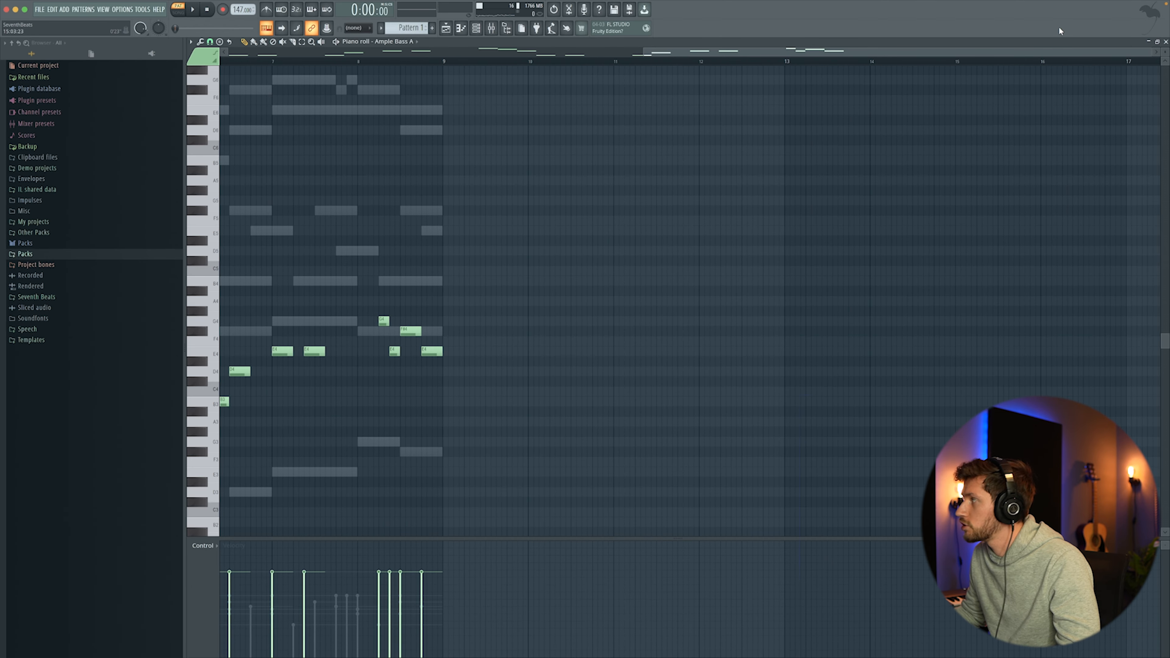
pyautogui.moveTo(1155, 53); pyautogui.dragTo(1016, 71)
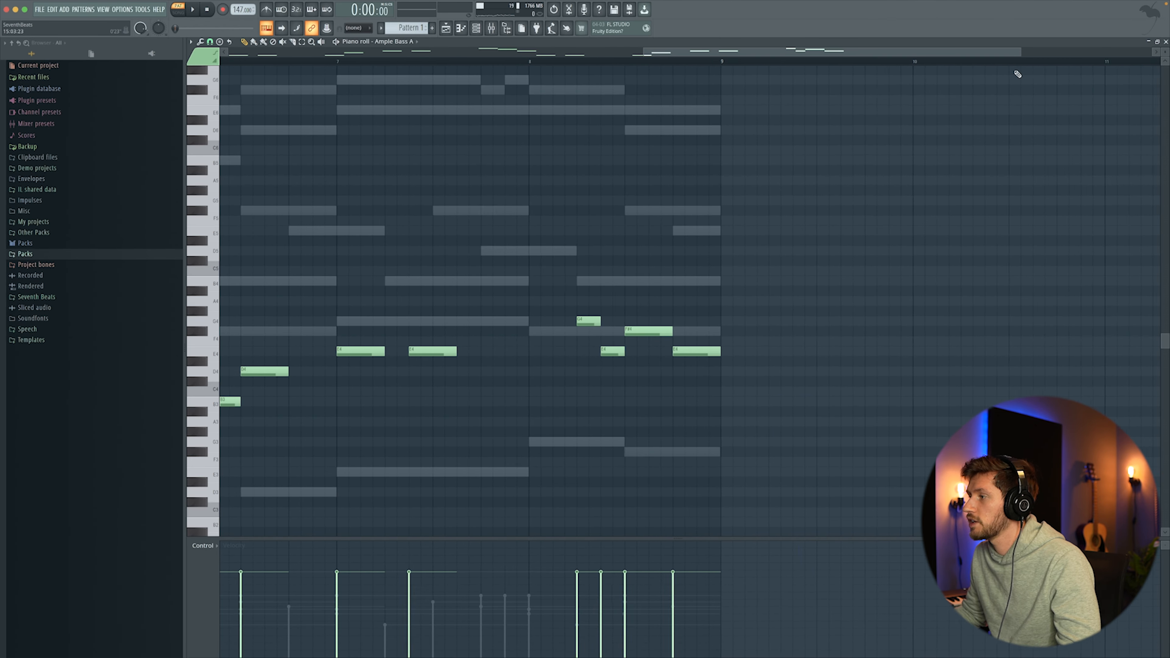
pyautogui.moveTo(619, 363); pyautogui.dragTo(617, 387)
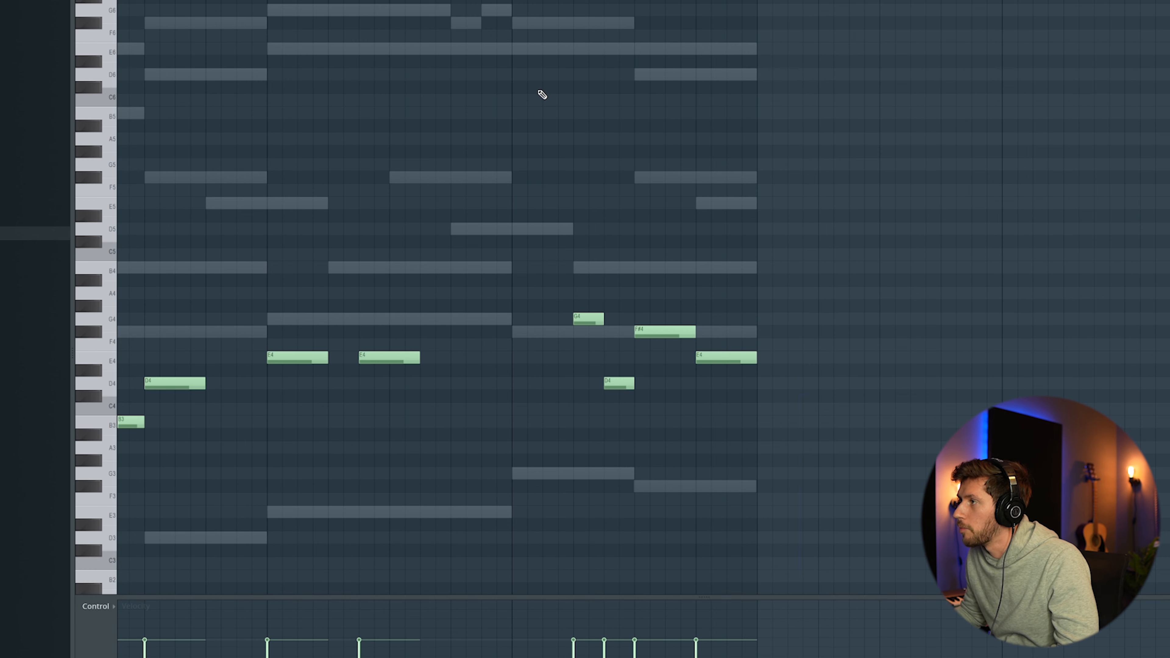
pyautogui.press('space')
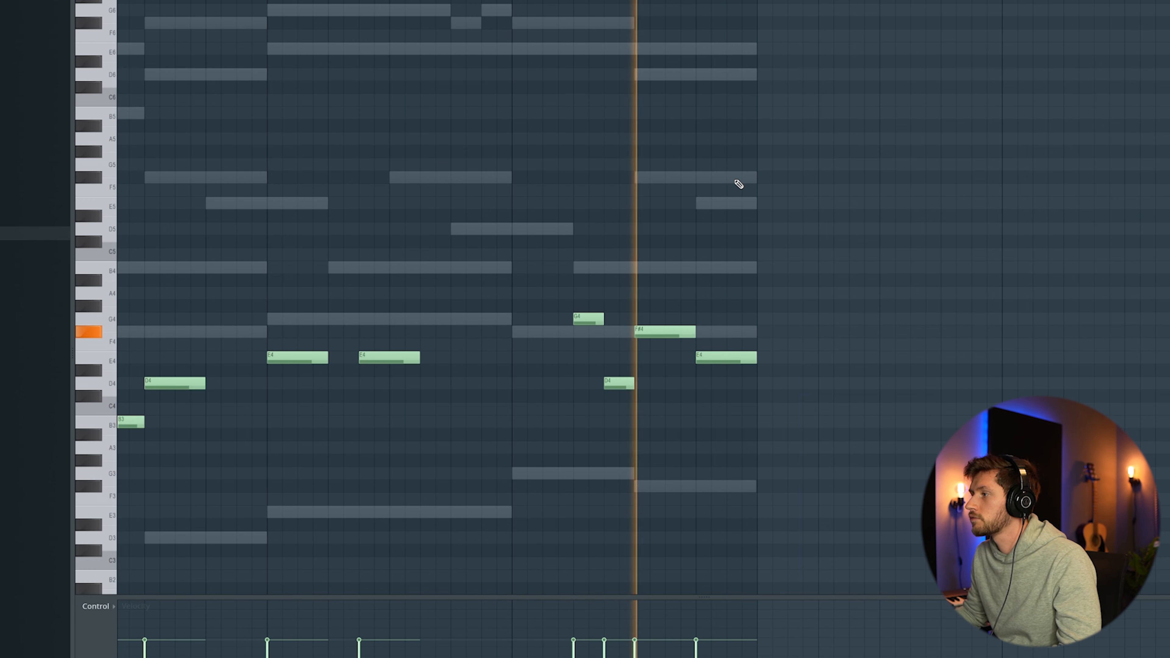
pyautogui.press('space')
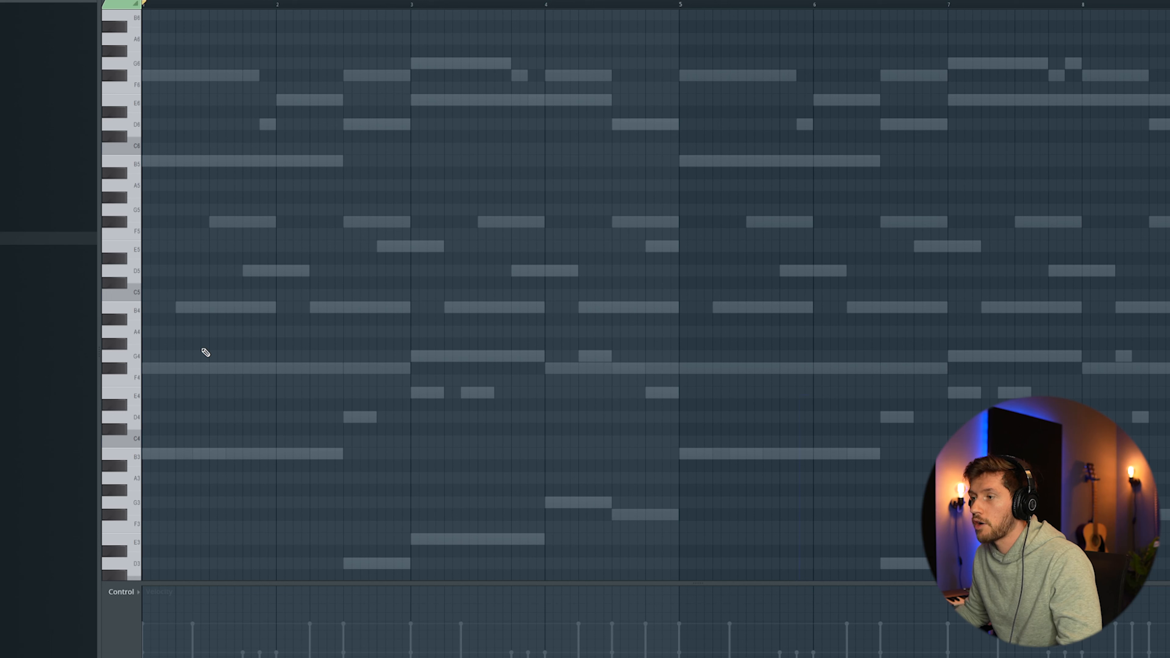
# Step: Add a short C5 note in the middle of each of bars 1 to 4 and duplicate them across the remaining bars
pyautogui.click(213, 297)
pyautogui.press('space')
pyautogui.click(347, 296)
pyautogui.click(482, 296)
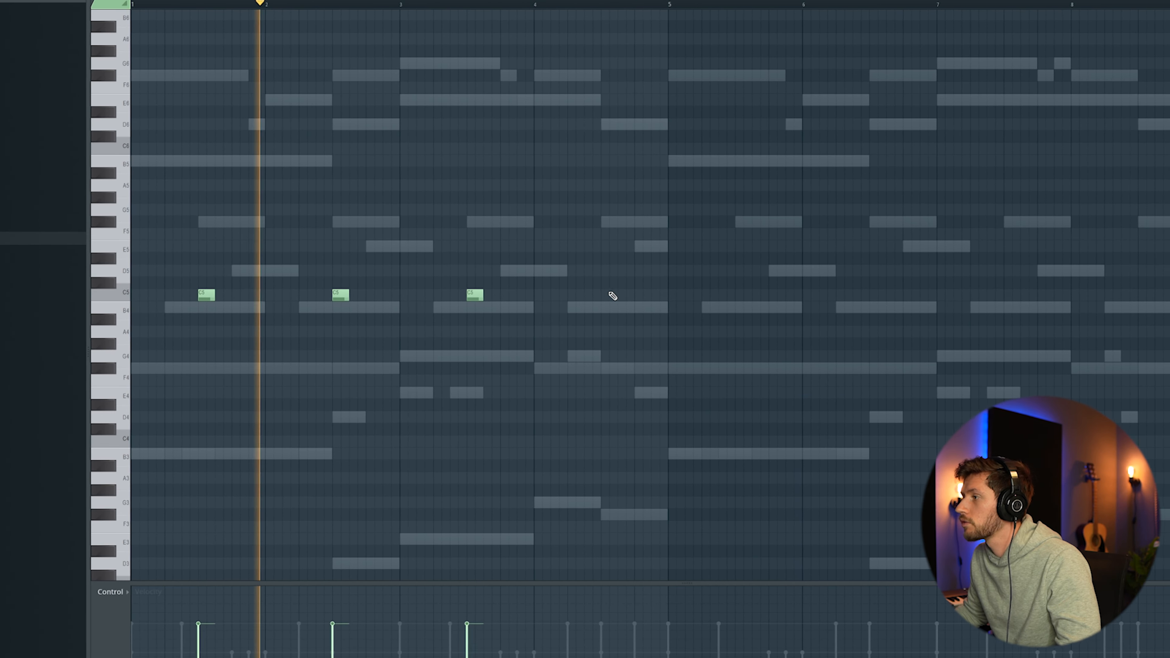
pyautogui.click(611, 295)
pyautogui.hotkey('ctrl', 'a')
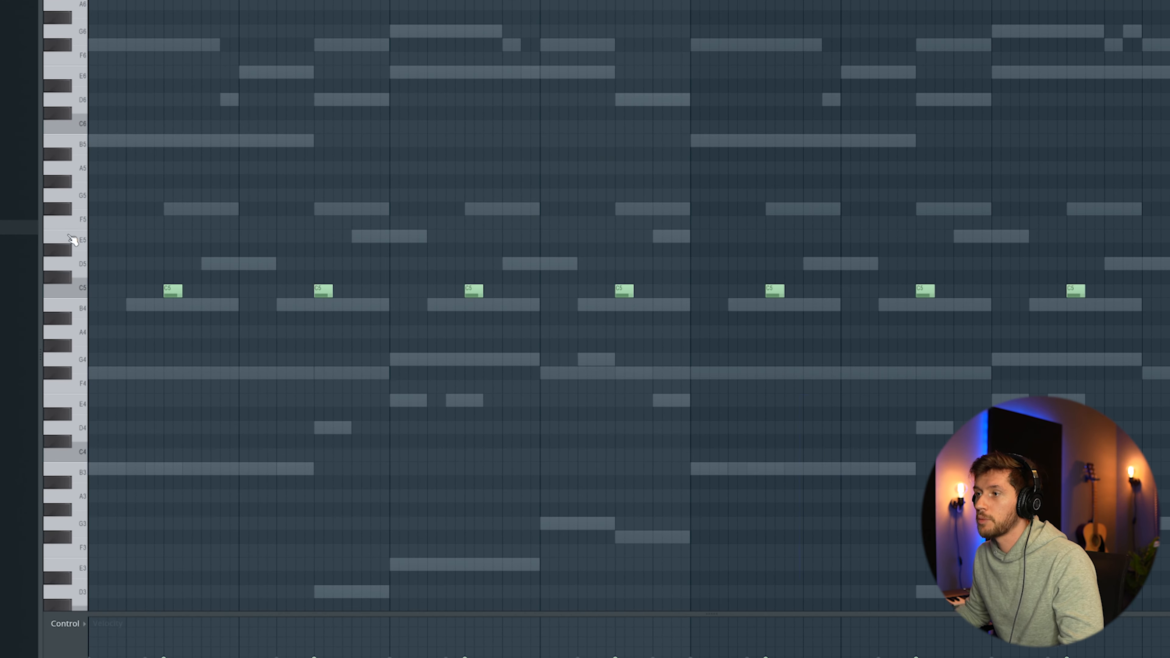
pyautogui.moveTo(72, 240); pyautogui.dragTo(77, 340)
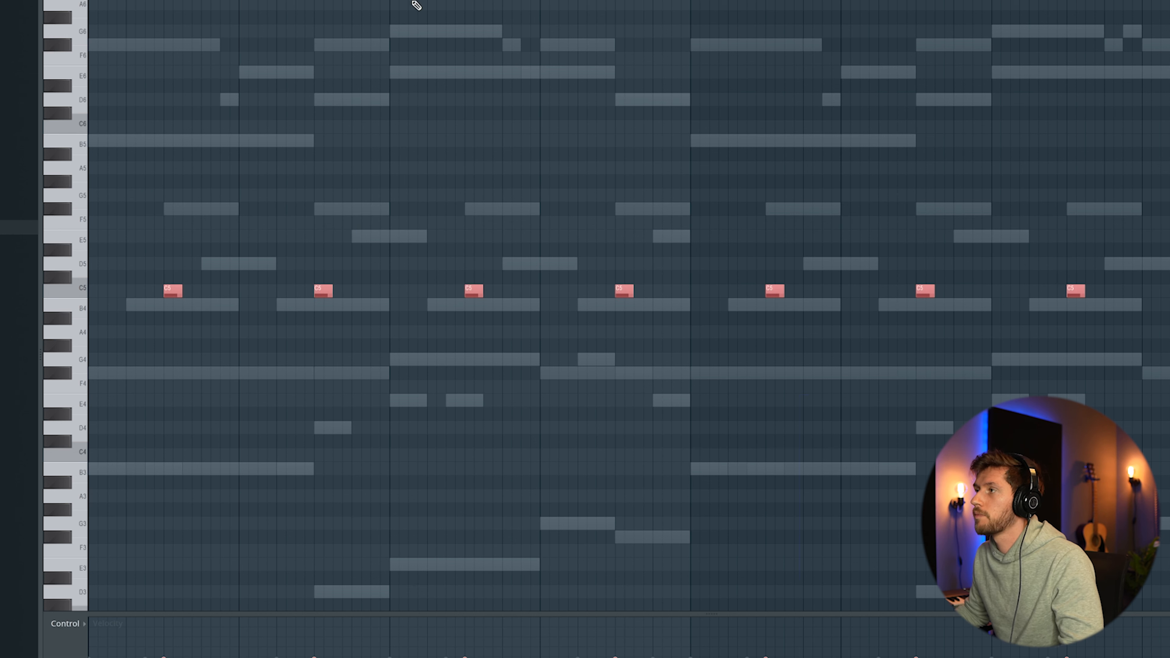
# Step: Open the channel rack to review the pattern while playing it back
pyautogui.press('F6')
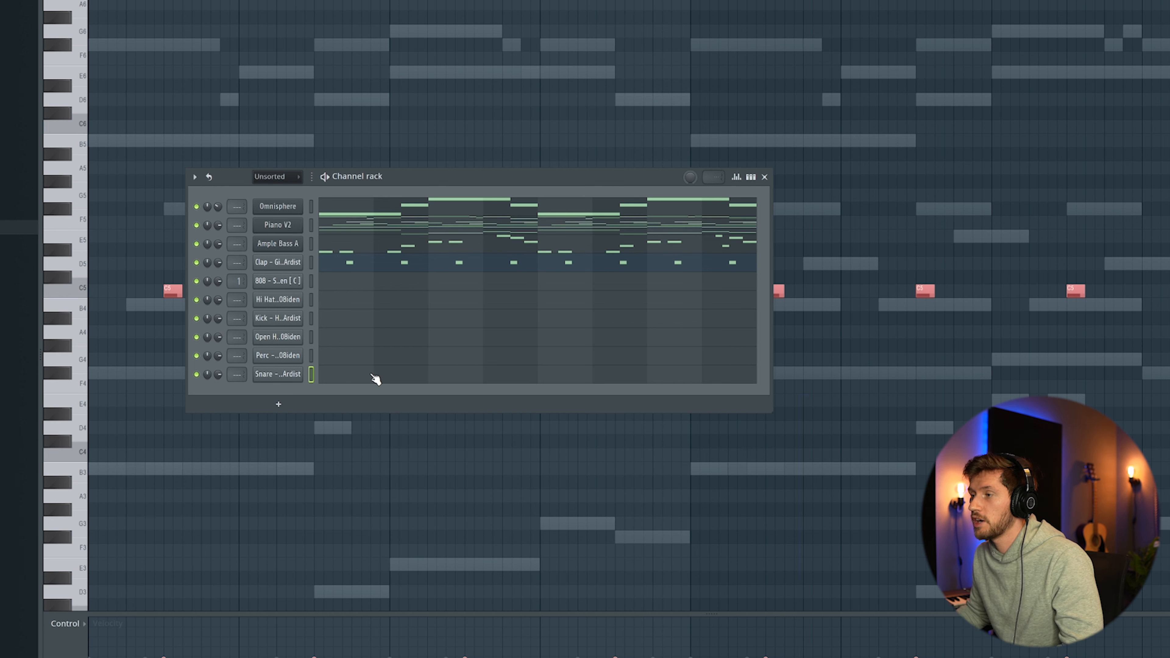
pyautogui.press('F6')
pyautogui.press('space')
pyautogui.press('F6')
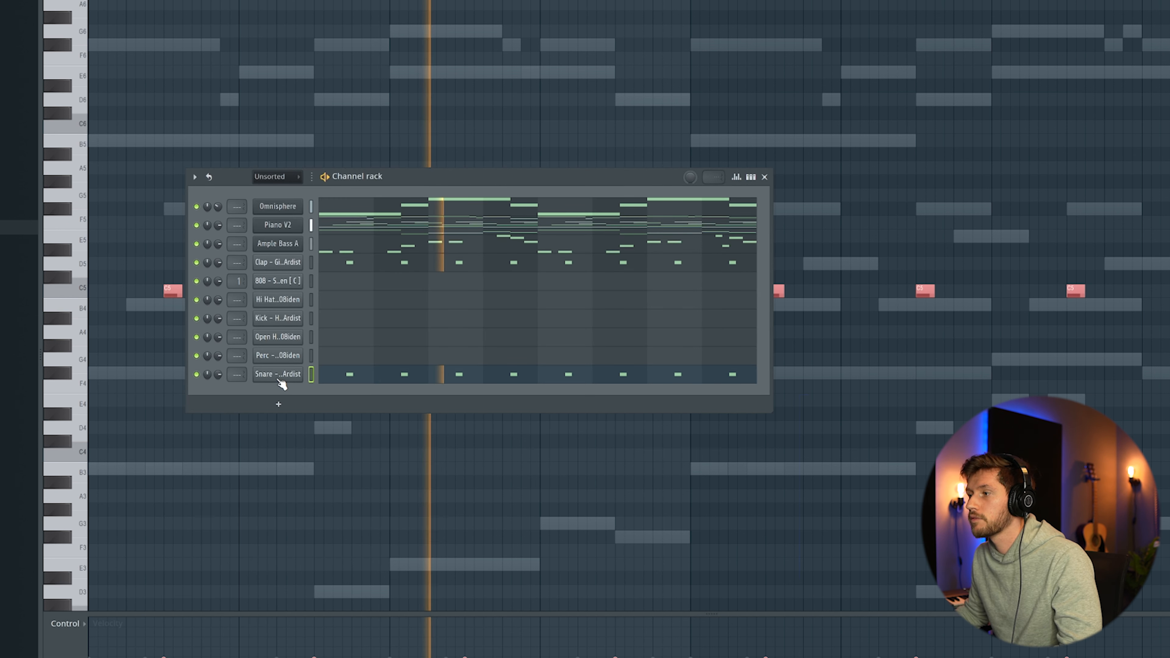
pyautogui.press('F6')
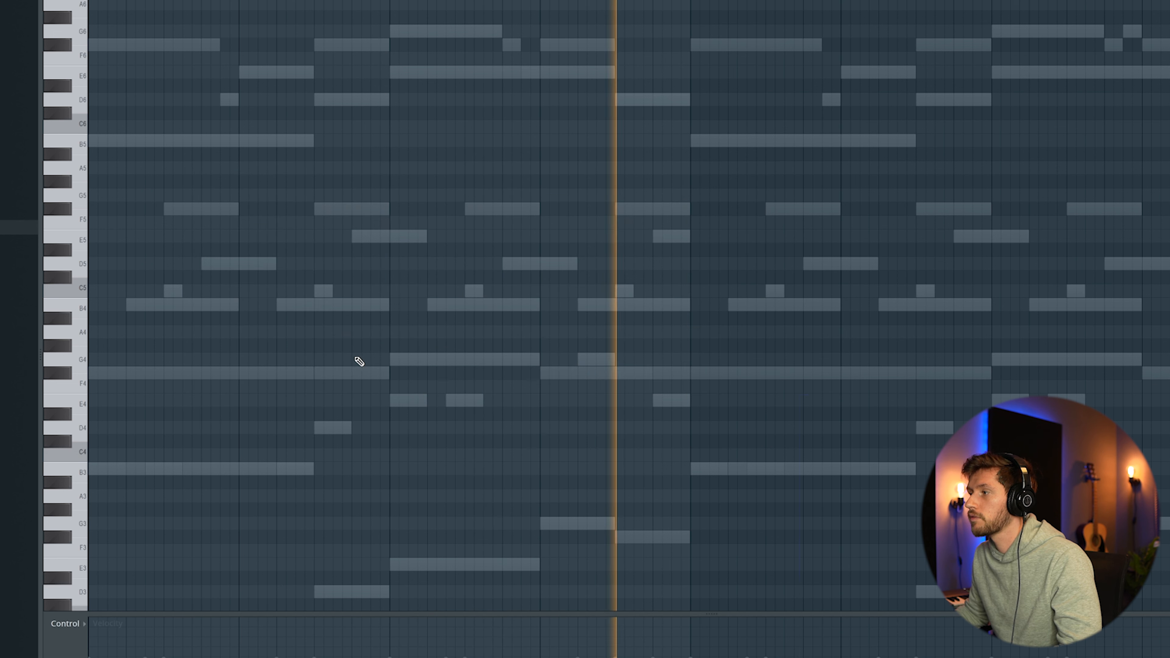
pyautogui.press('space')
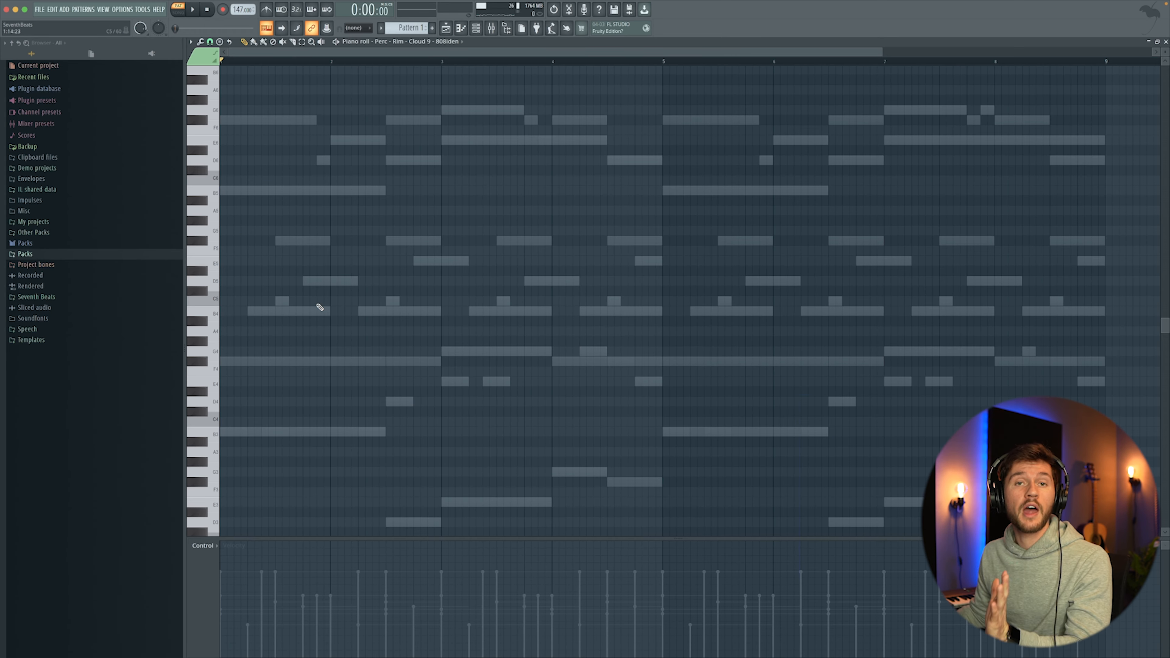
# Step: Place short C5 rim hits in bars 1 to 4 for the Perc - Rim channel and duplicate them into bars 5 to 8
pyautogui.click(322, 301)
pyautogui.click(350, 301)
pyautogui.press('space')
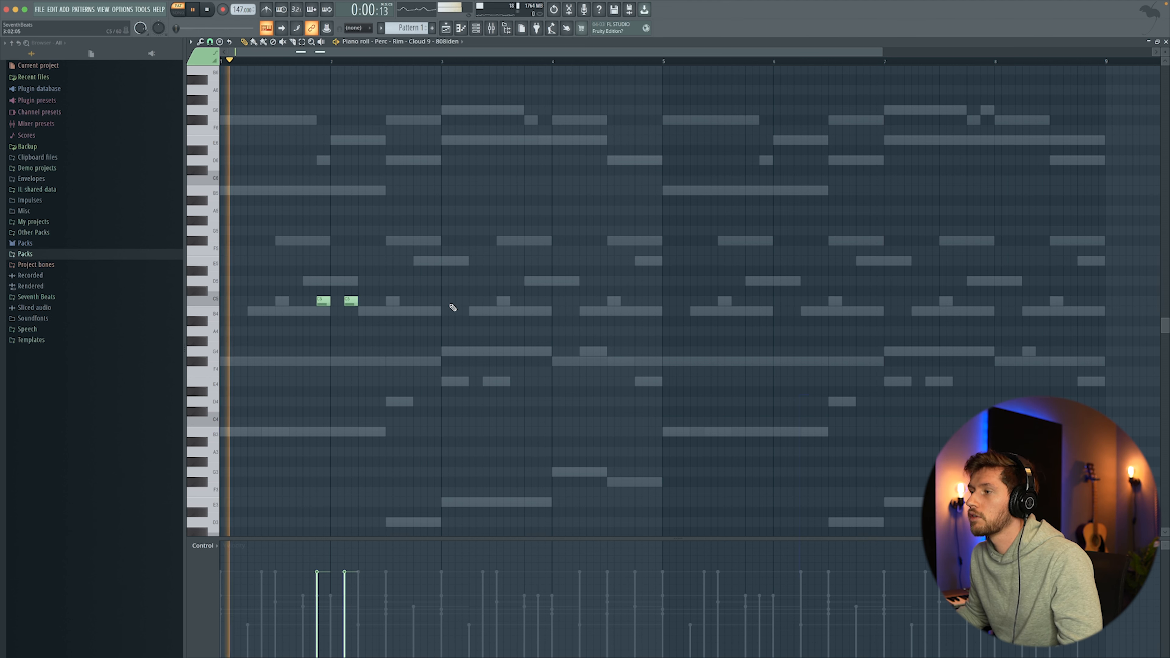
pyautogui.click(434, 302)
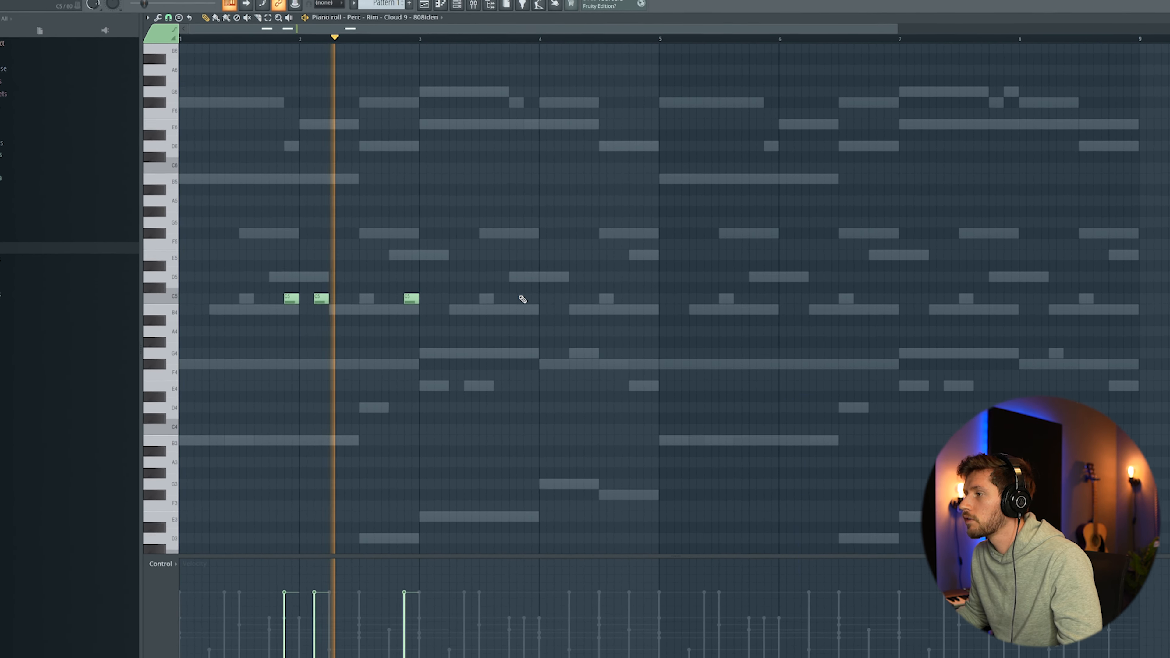
pyautogui.click(531, 299)
pyautogui.click(561, 299)
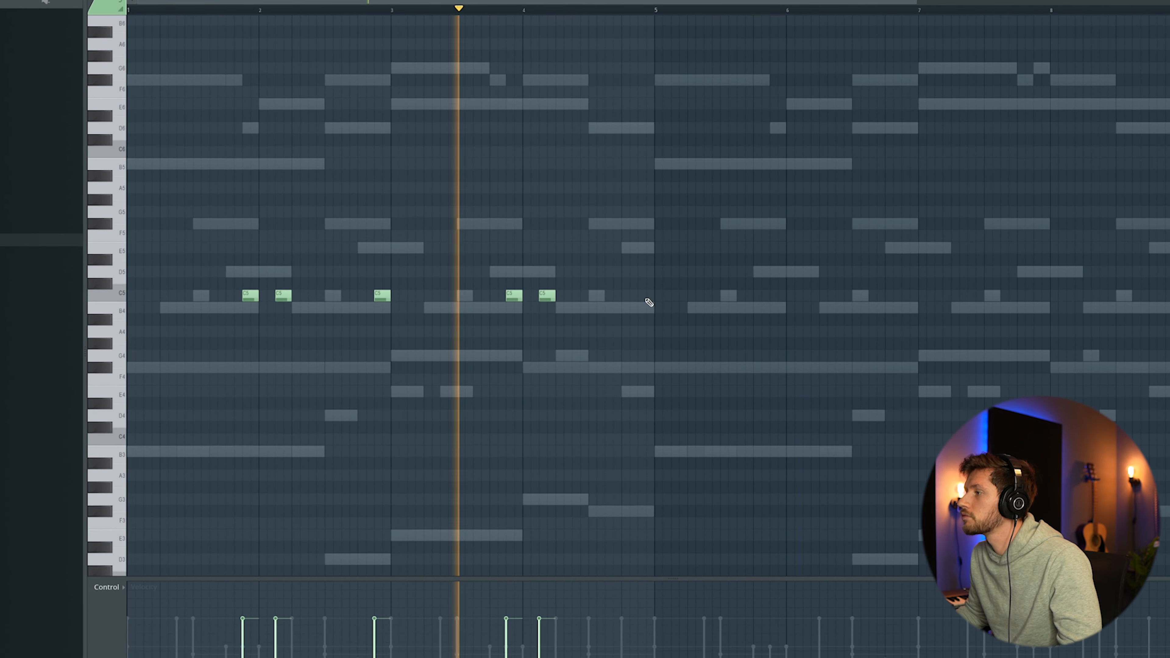
pyautogui.click(647, 299)
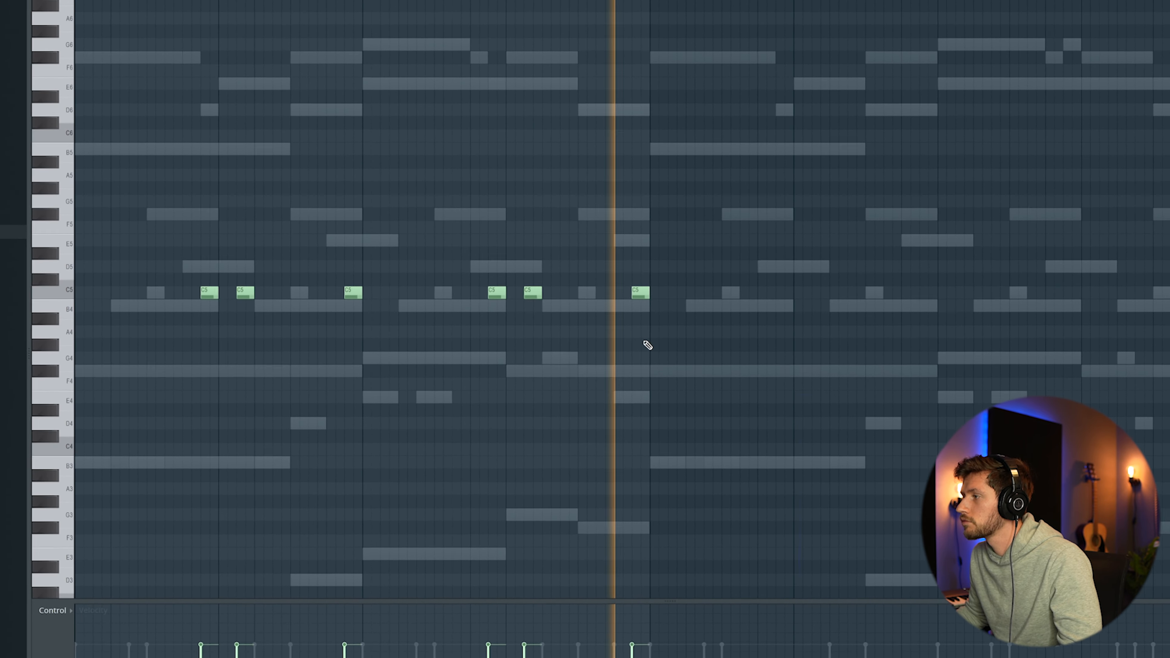
pyautogui.hotkey('ctrl', 'b')
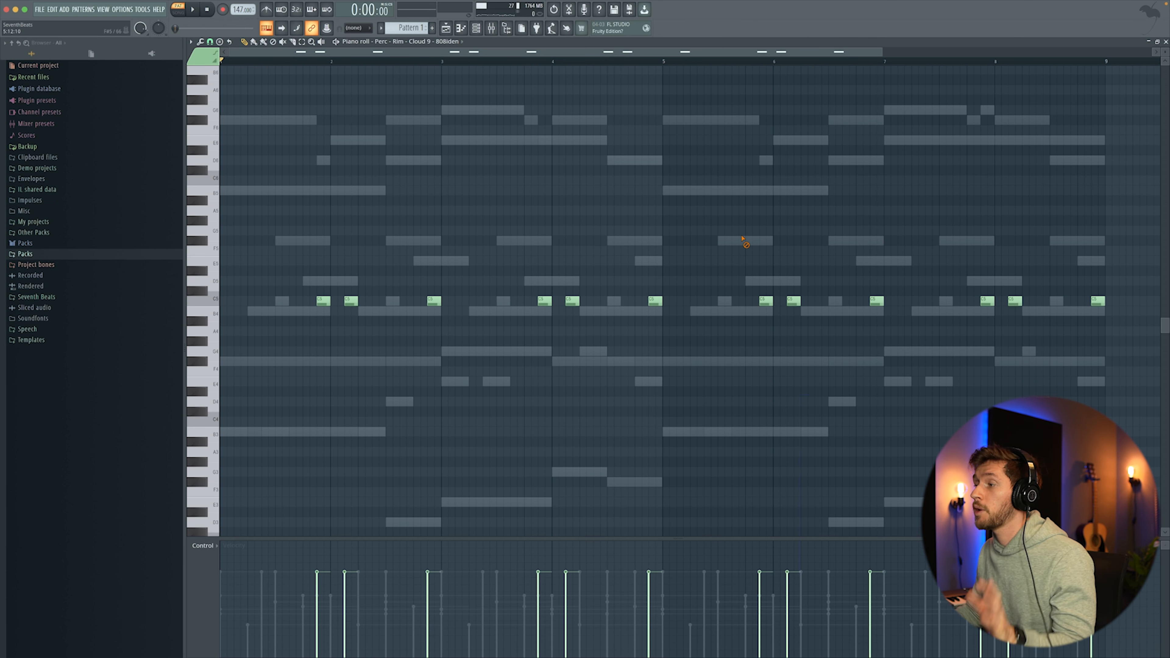
# Step: Switch to the Open Hat channel and add three C5 notes in bar 1
pyautogui.click(479, 30)
pyautogui.click(405, 300)
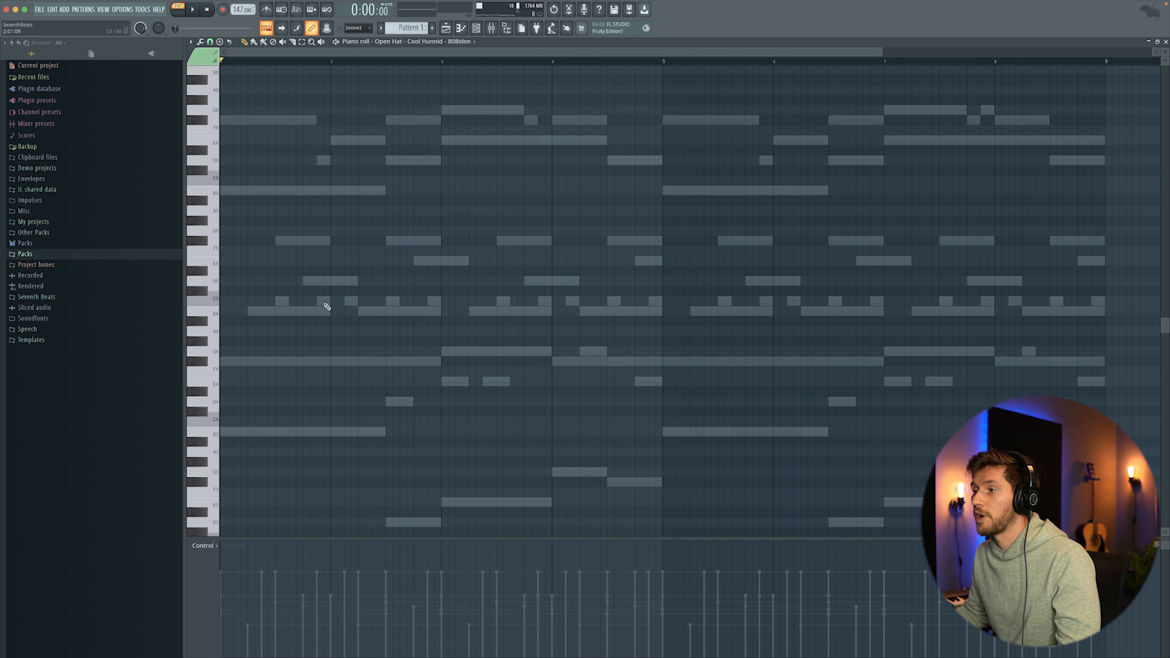
pyautogui.moveTo(241, 306); pyautogui.dragTo(212, 301)
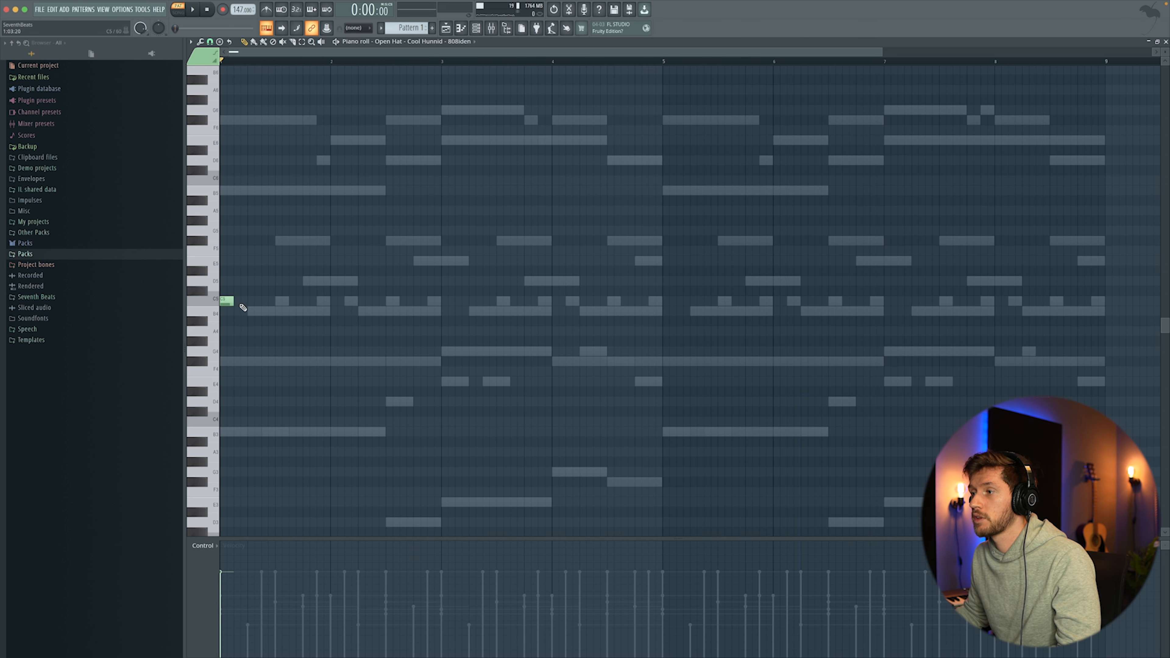
pyautogui.click(213, 294)
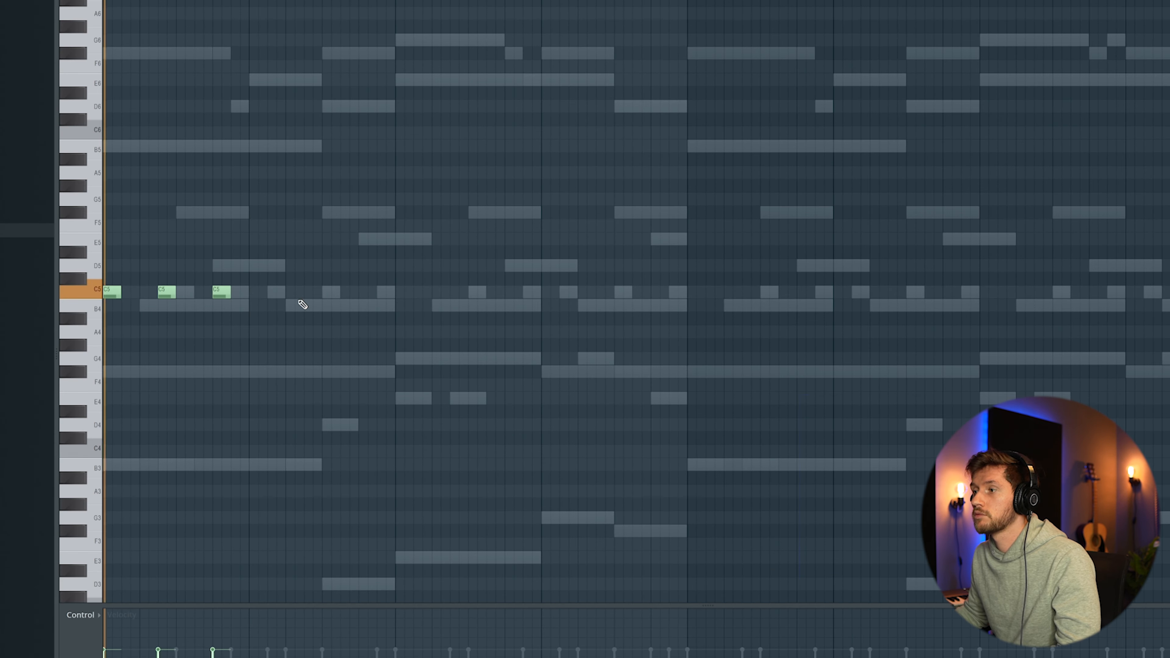
# Step: Lengthen the open hat notes so they sustain through bar 1, play, and add another trimmed long C5 note
pyautogui.moveTo(80, 251); pyautogui.dragTo(92, 319)
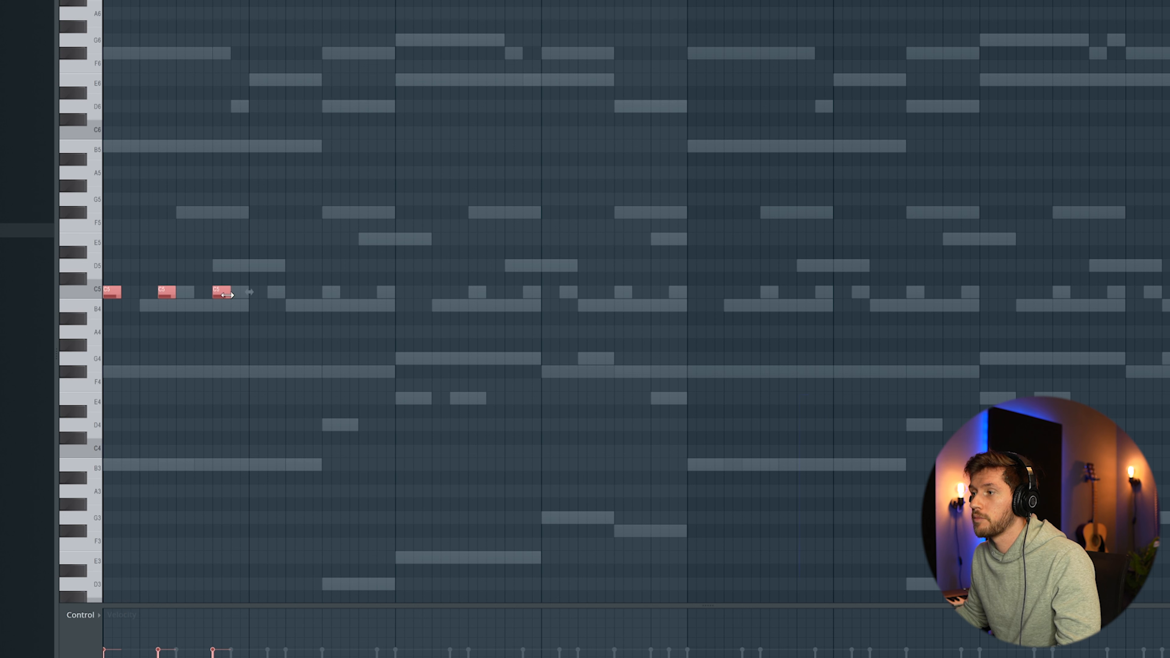
pyautogui.moveTo(228, 296); pyautogui.dragTo(262, 290)
pyautogui.click(297, 238)
pyautogui.press('space')
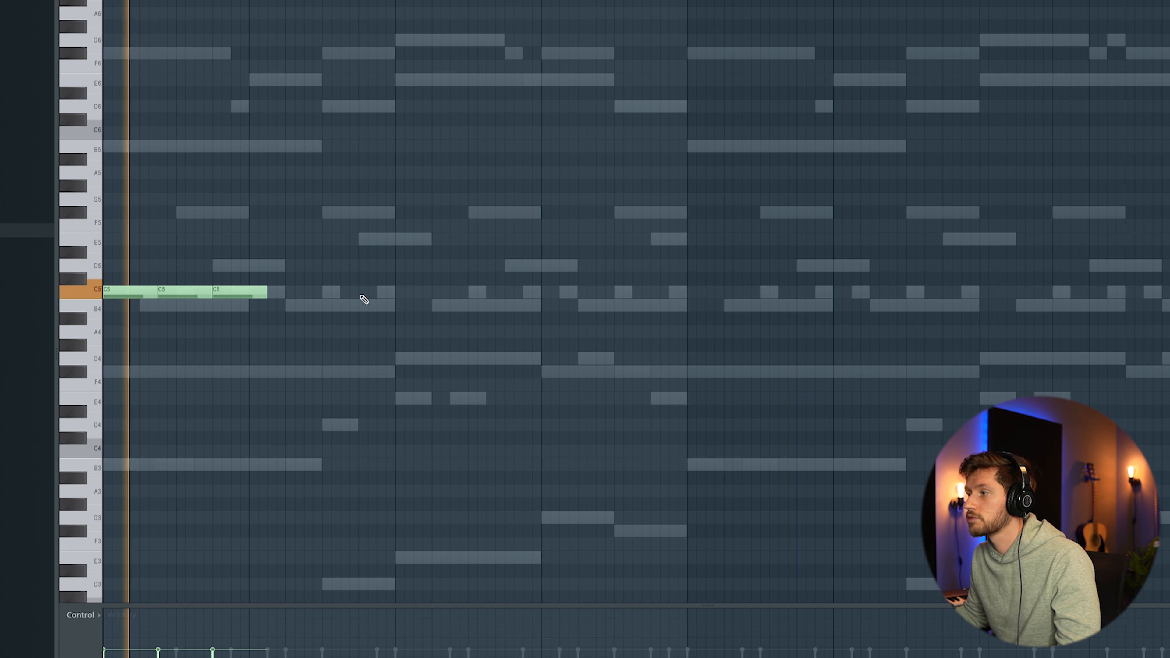
pyautogui.click(362, 293)
pyautogui.moveTo(413, 295); pyautogui.dragTo(395, 295)
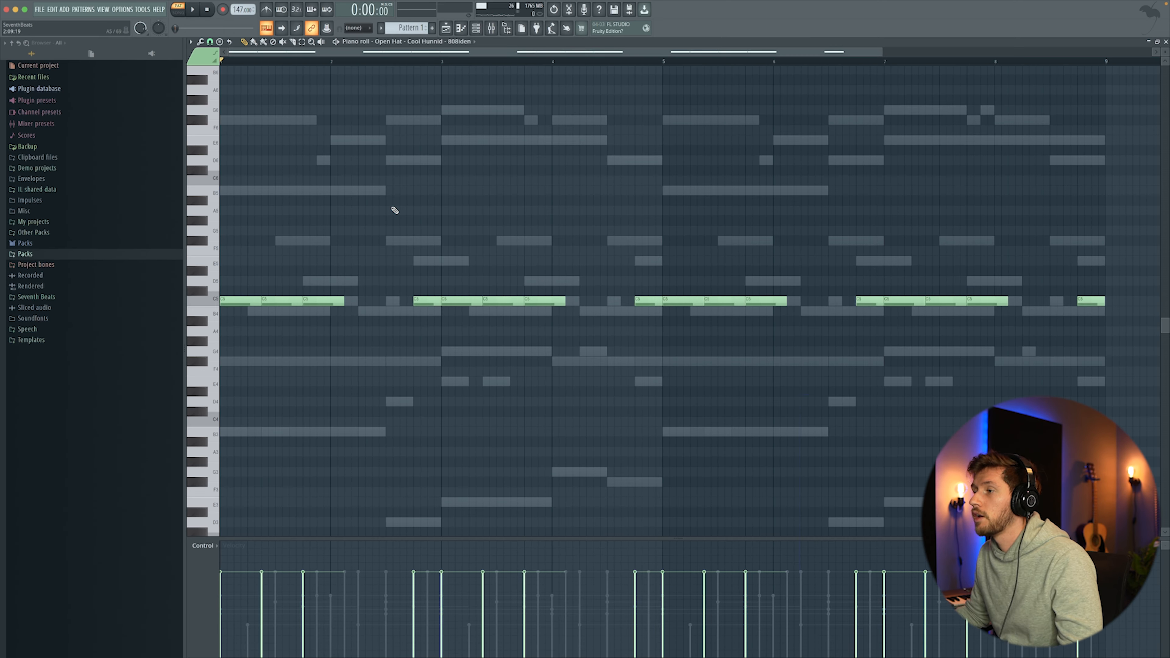
# Step: Open the Hi Hat channel's notes from the channel rack and play them
pyautogui.click(475, 29)
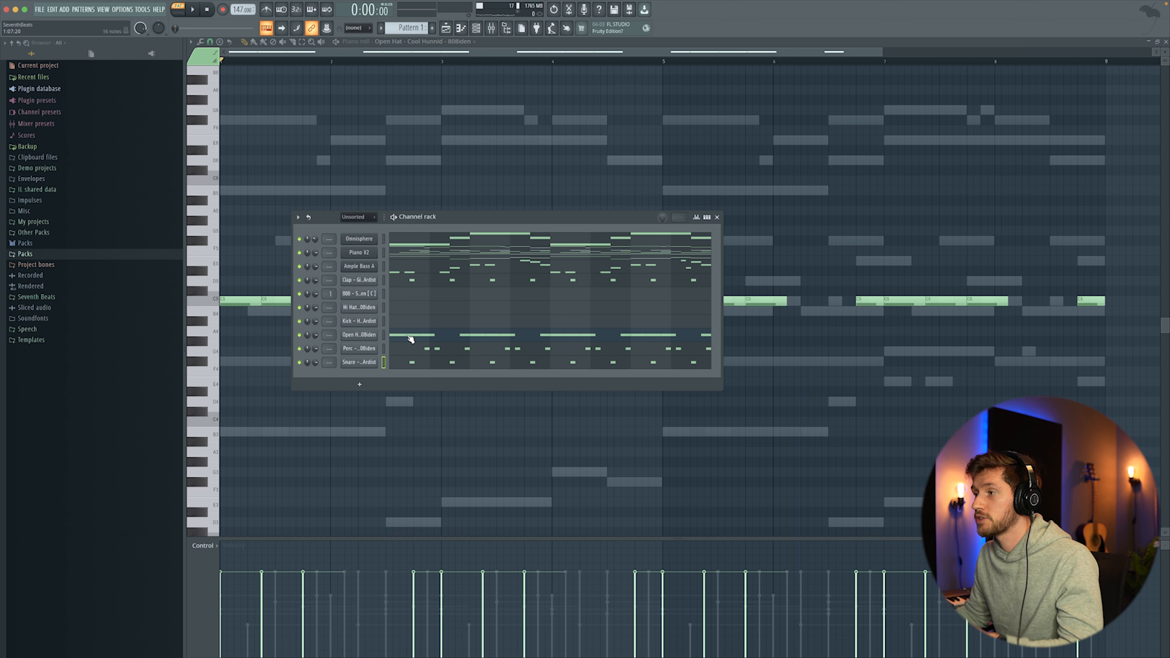
pyautogui.click(399, 312)
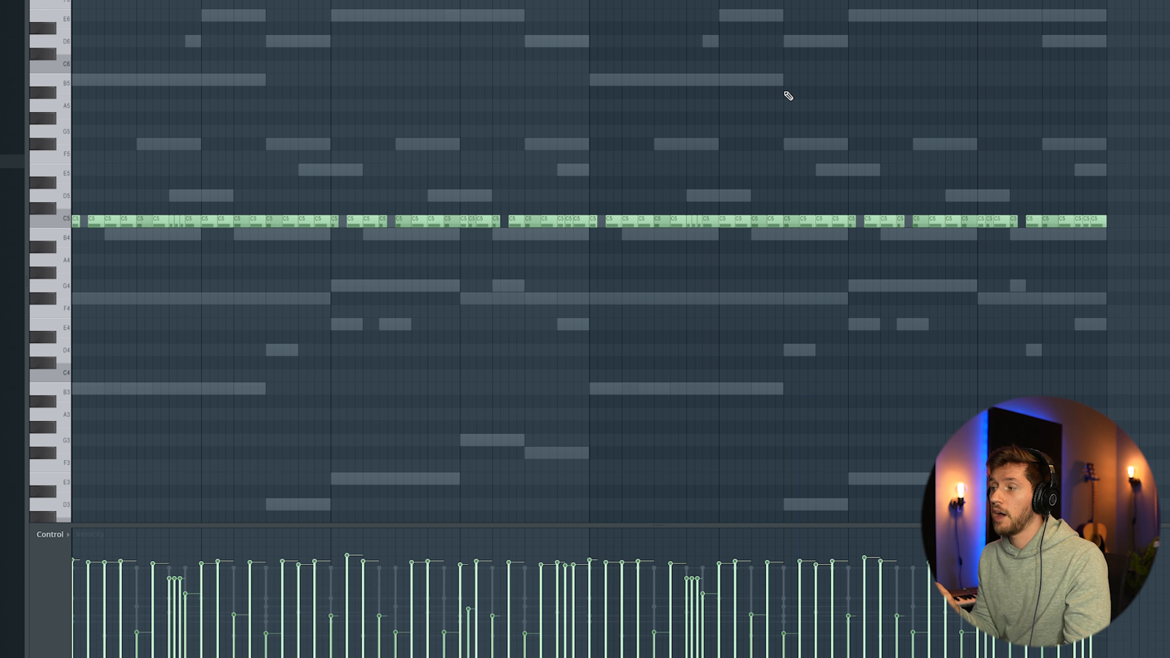
pyautogui.press('space')
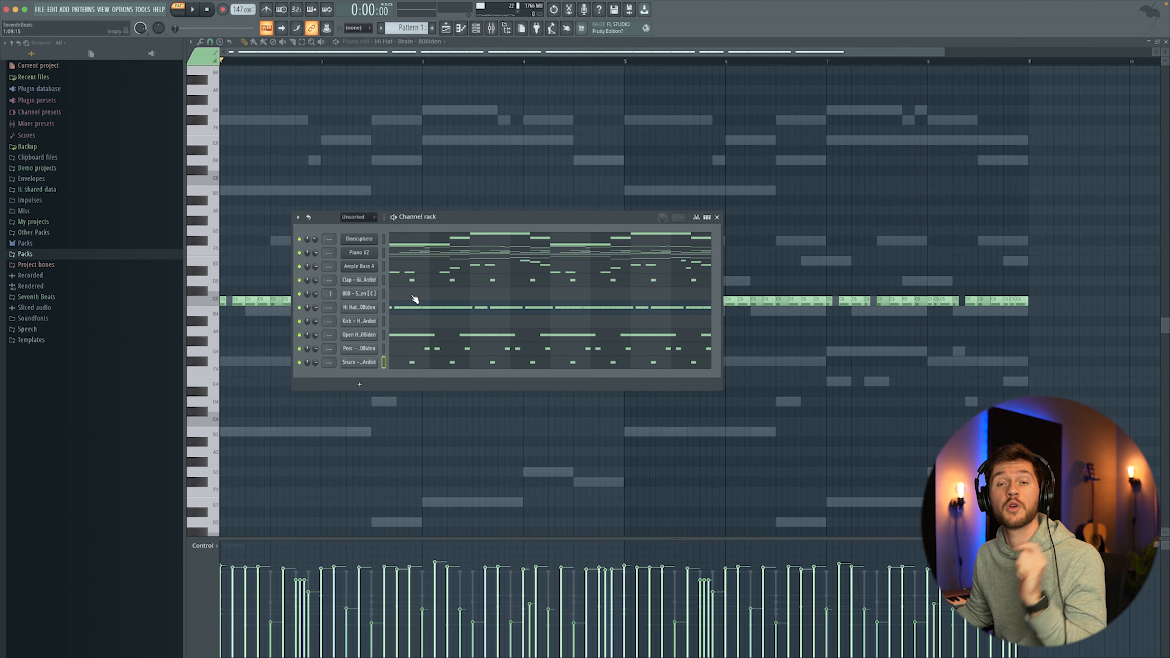
# Step: Open the 808 sample in the Edison audio editor and run pitch region detection on it
pyautogui.click(359, 294)
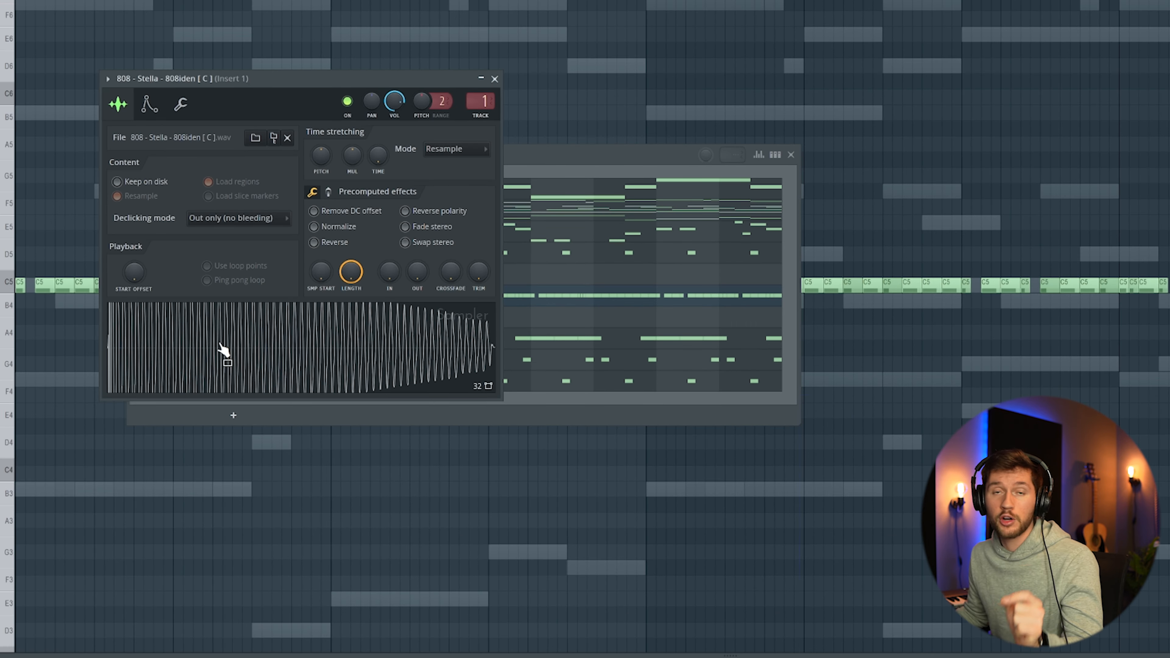
pyautogui.rightClick(222, 348)
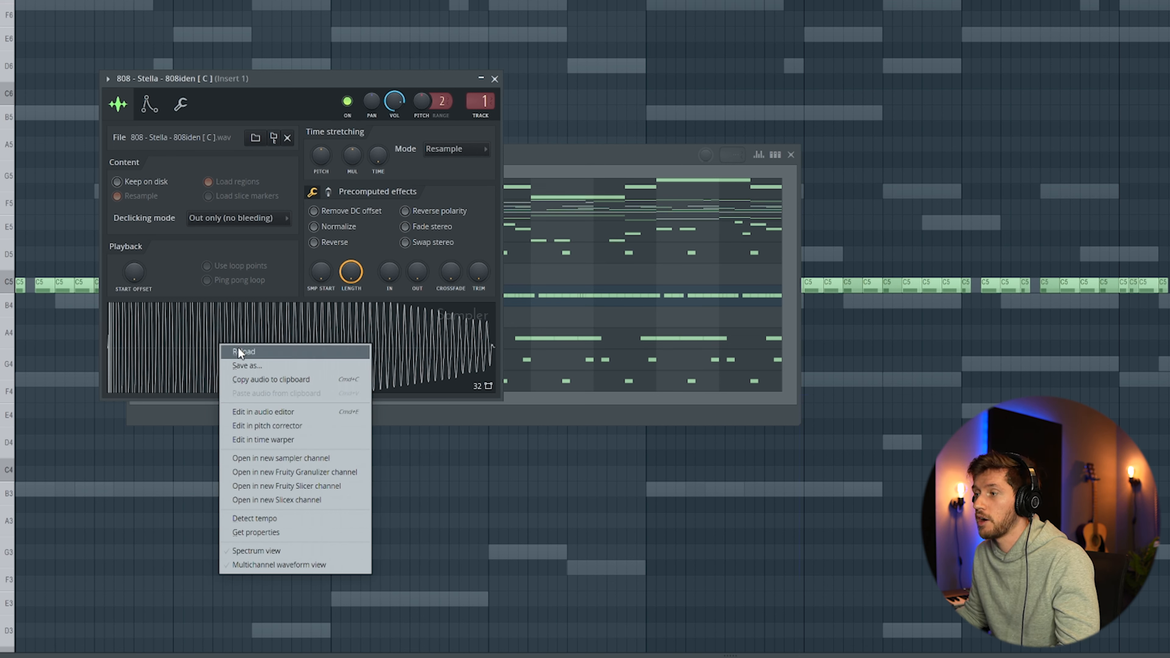
pyautogui.click(263, 409)
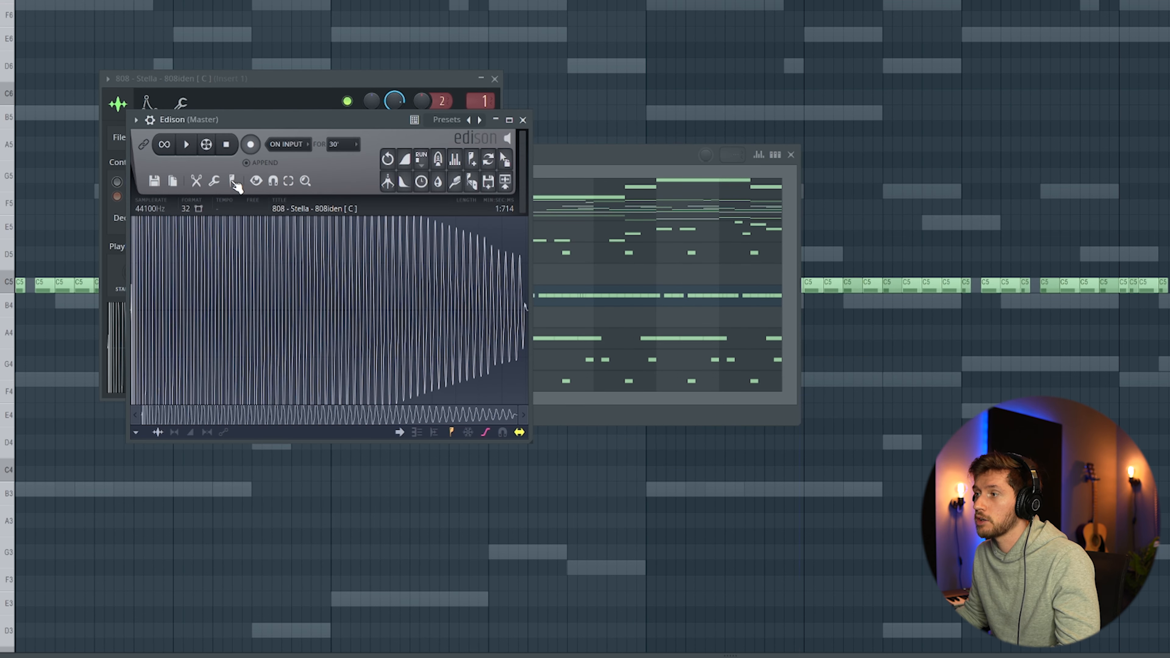
pyautogui.click(233, 182)
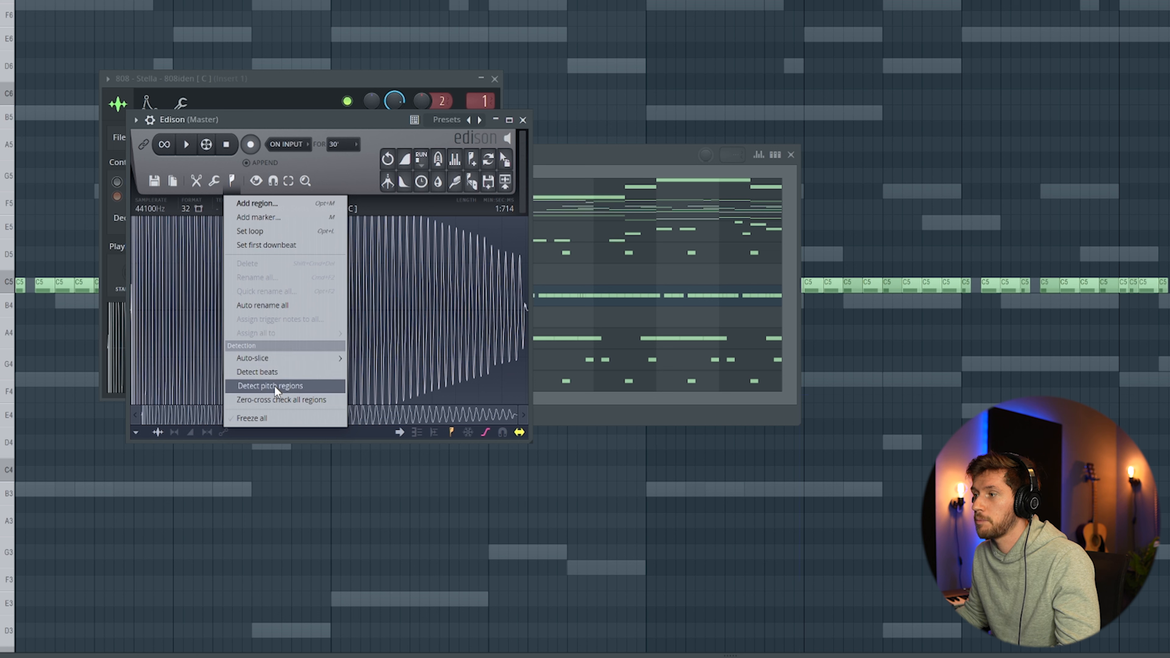
pyautogui.click(295, 388)
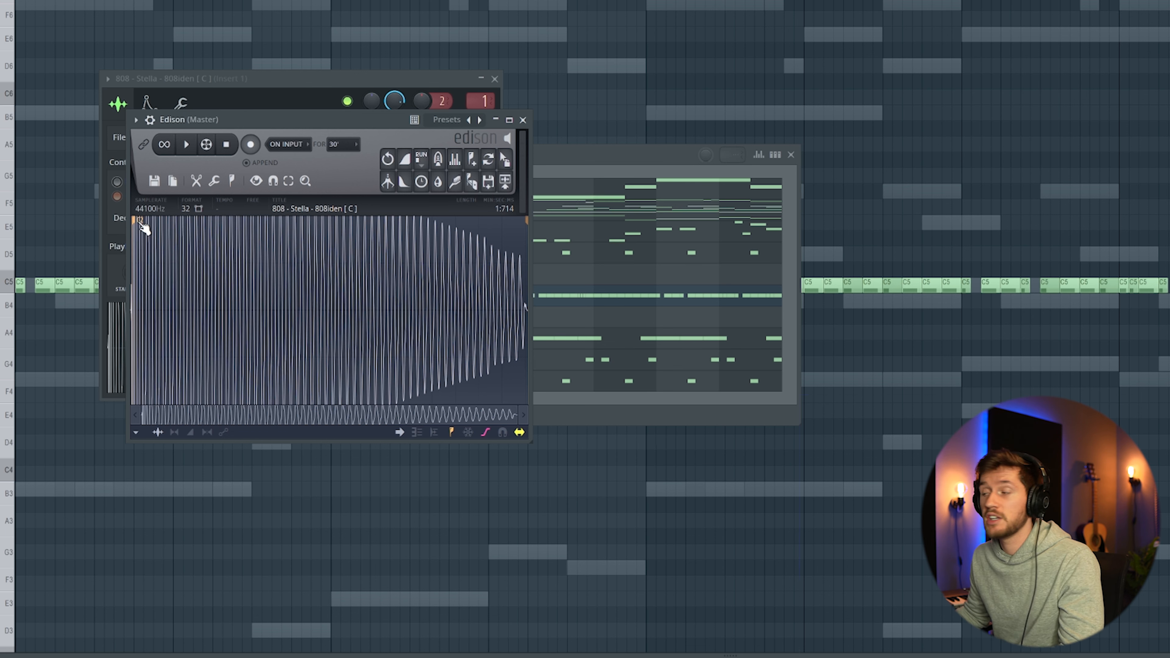
pyautogui.click(523, 121)
pyautogui.press('F9')
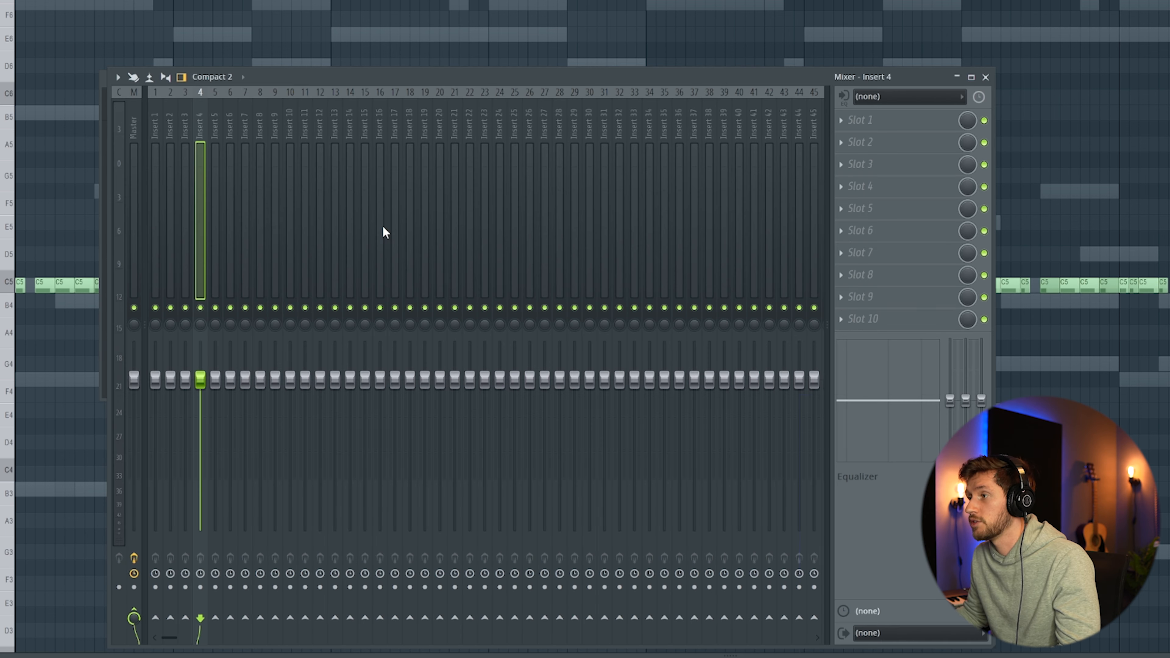
pyautogui.press('F9')
# Step: Open the 808 channel's piano roll and draw a D5 note at the start of bar 3, then play
pyautogui.press('F6')
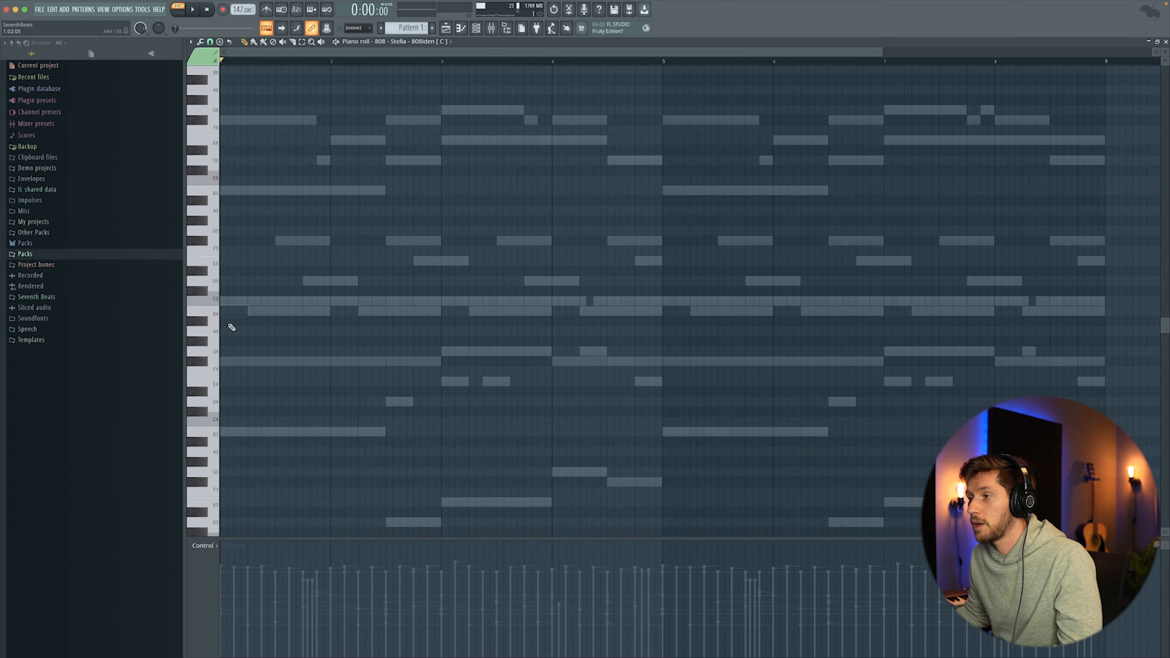
pyautogui.click(194, 306)
pyautogui.moveTo(259, 312); pyautogui.dragTo(302, 312)
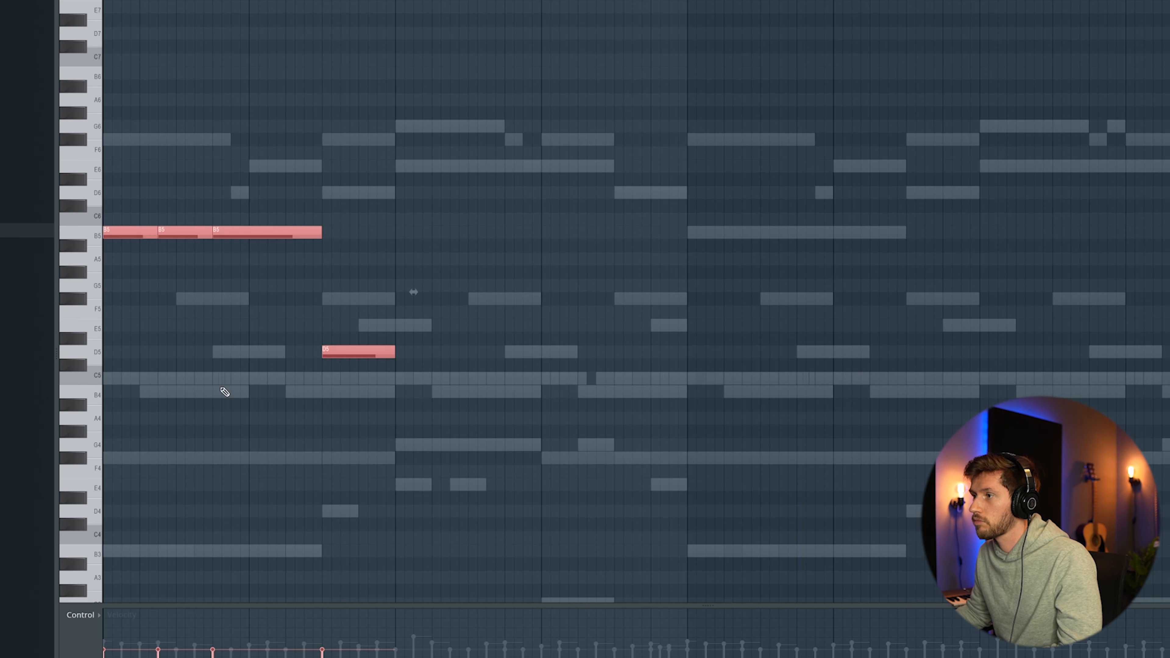
pyautogui.press('space')
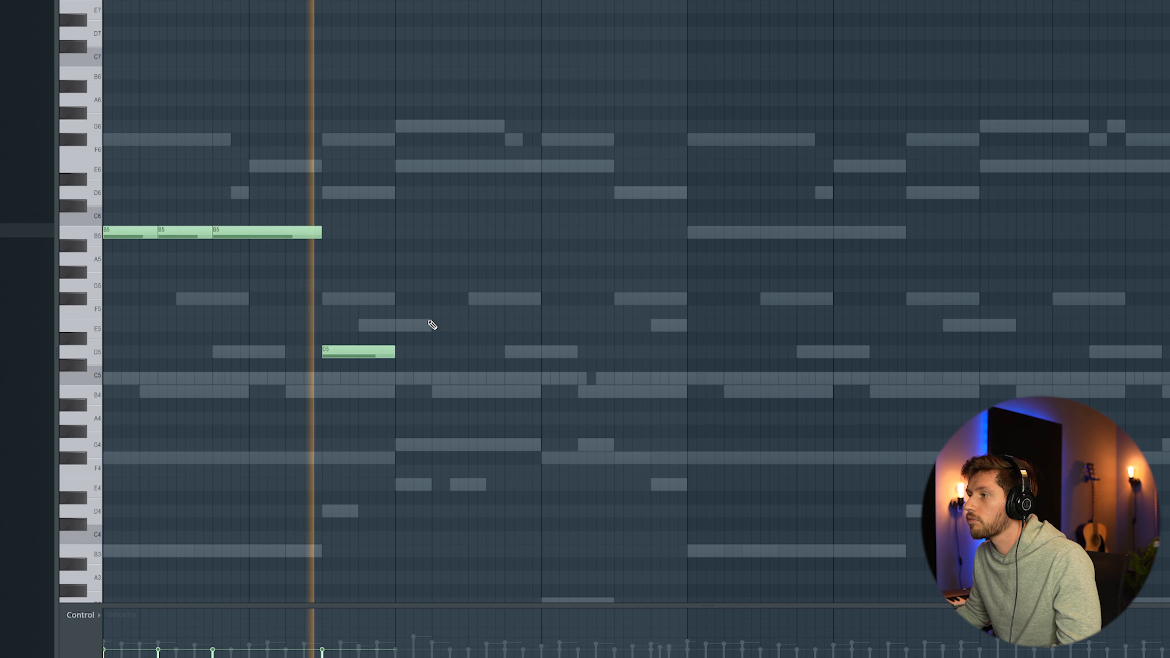
# Step: Add an E5 note directly after the D5 note
pyautogui.click(397, 325)
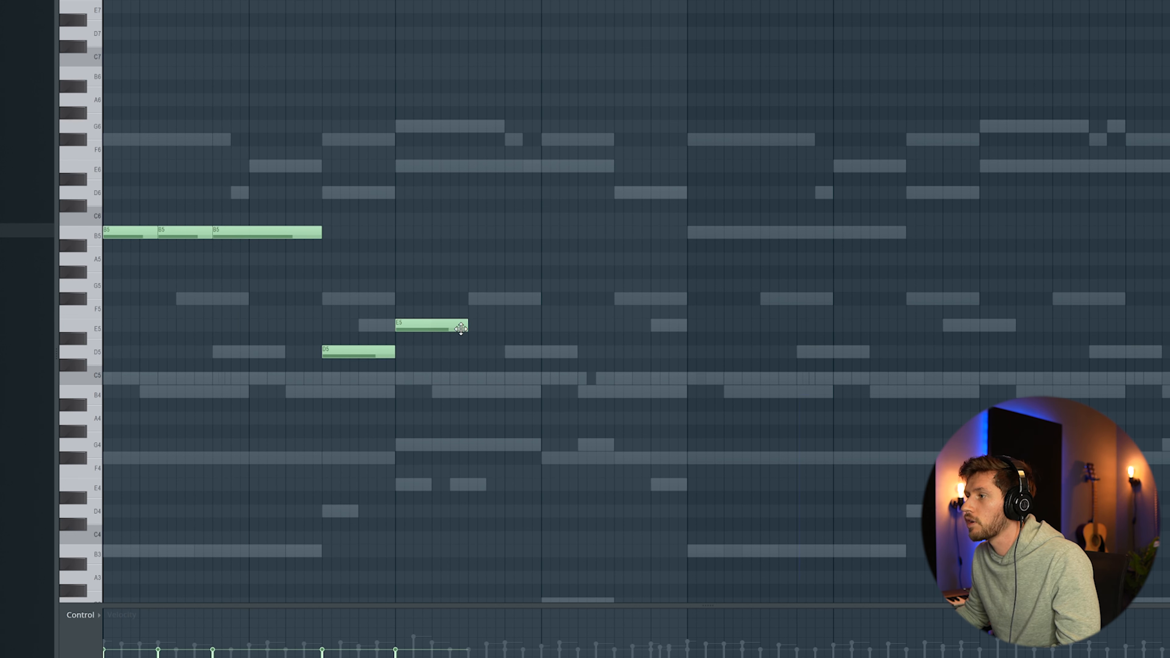
pyautogui.scroll(-3, 457, 484)
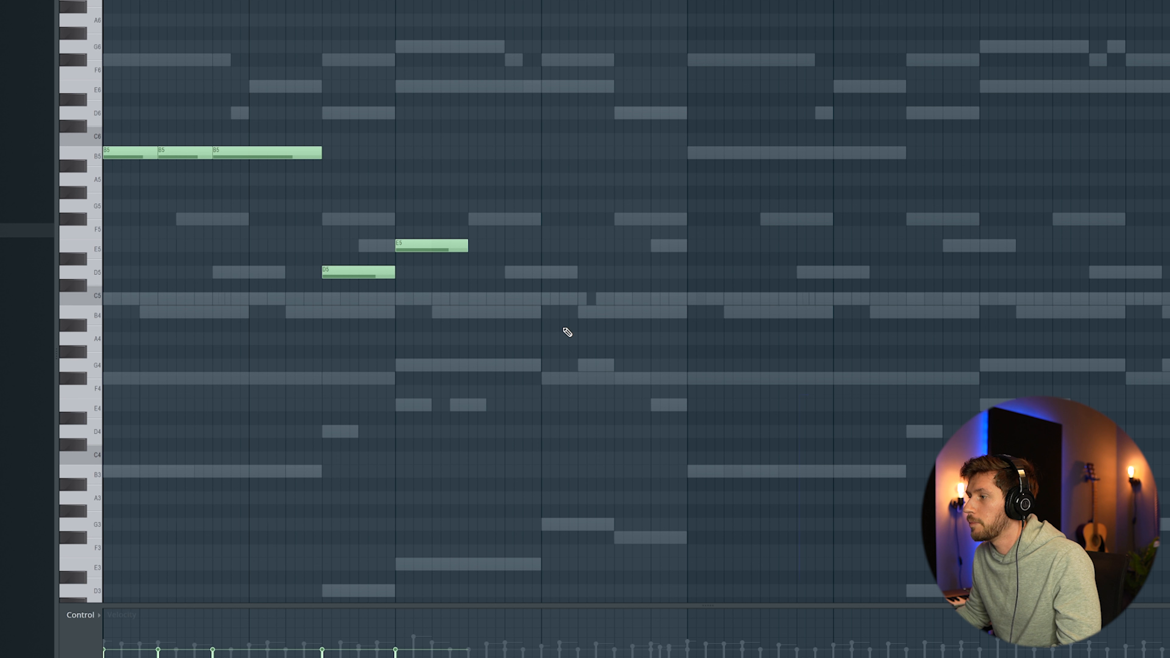
# Step: Add two more E5 notes after the first E5 in the 808 piano roll, extending it to bar 4, and play
pyautogui.moveTo(466, 245); pyautogui.dragTo(520, 240)
pyautogui.click(453, 250)
pyautogui.moveTo(556, 243); pyautogui.dragTo(575, 238)
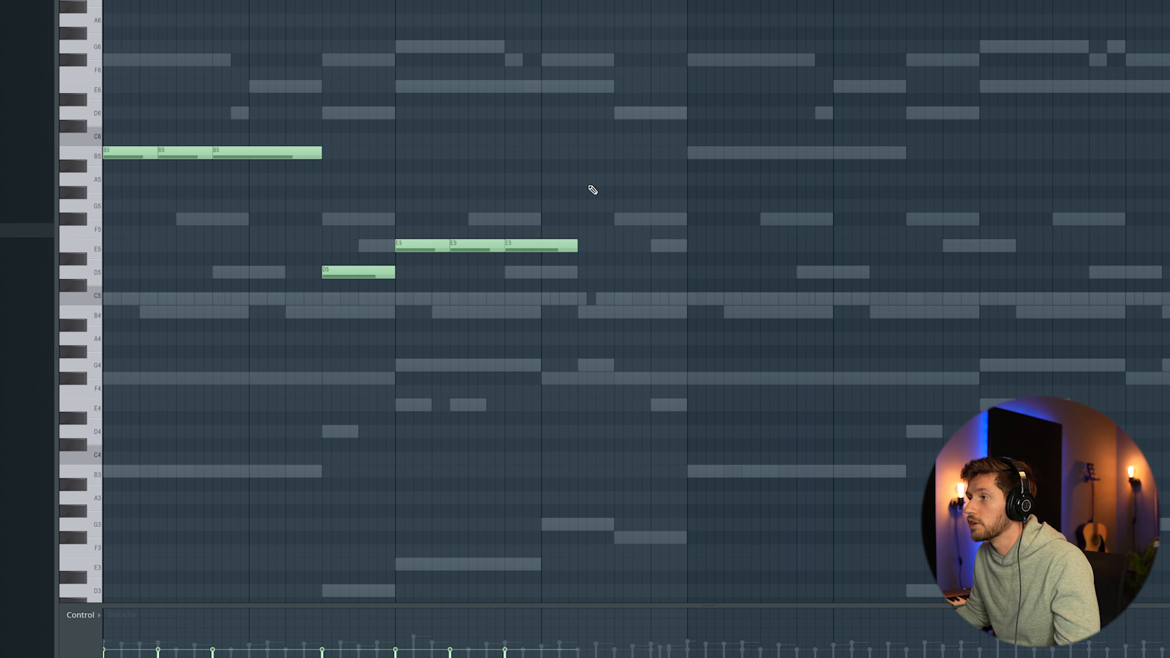
pyautogui.press('space')
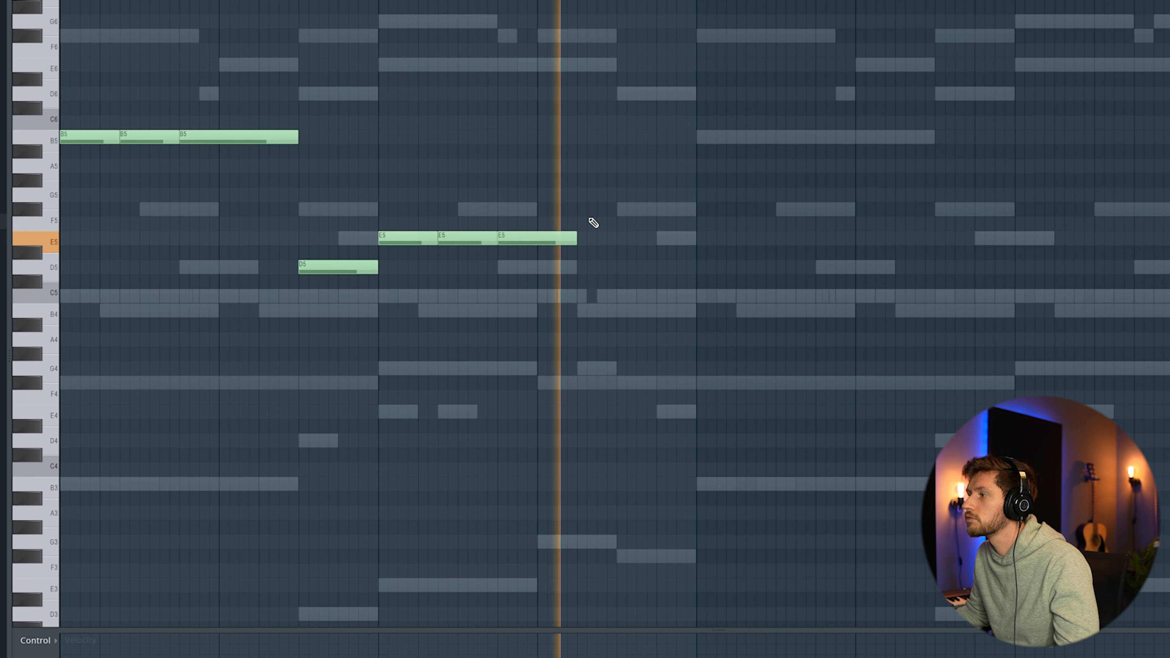
# Step: Add an E5, a D5 and another E5 note after the held E5 notes, and play back
pyautogui.click(588, 236)
pyautogui.click(620, 267)
pyautogui.click(661, 238)
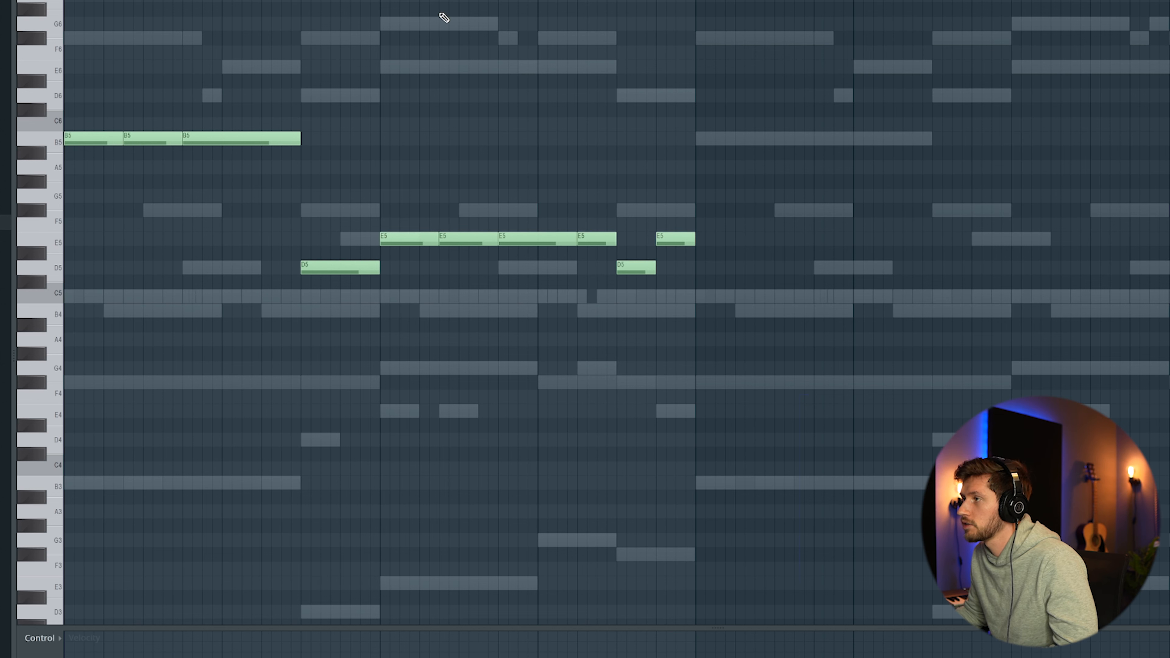
pyautogui.press('space')
# Step: Duplicate all 808 notes and add two higher notes near the end of the first phrase
pyautogui.hotkey('ctrl', 'a')
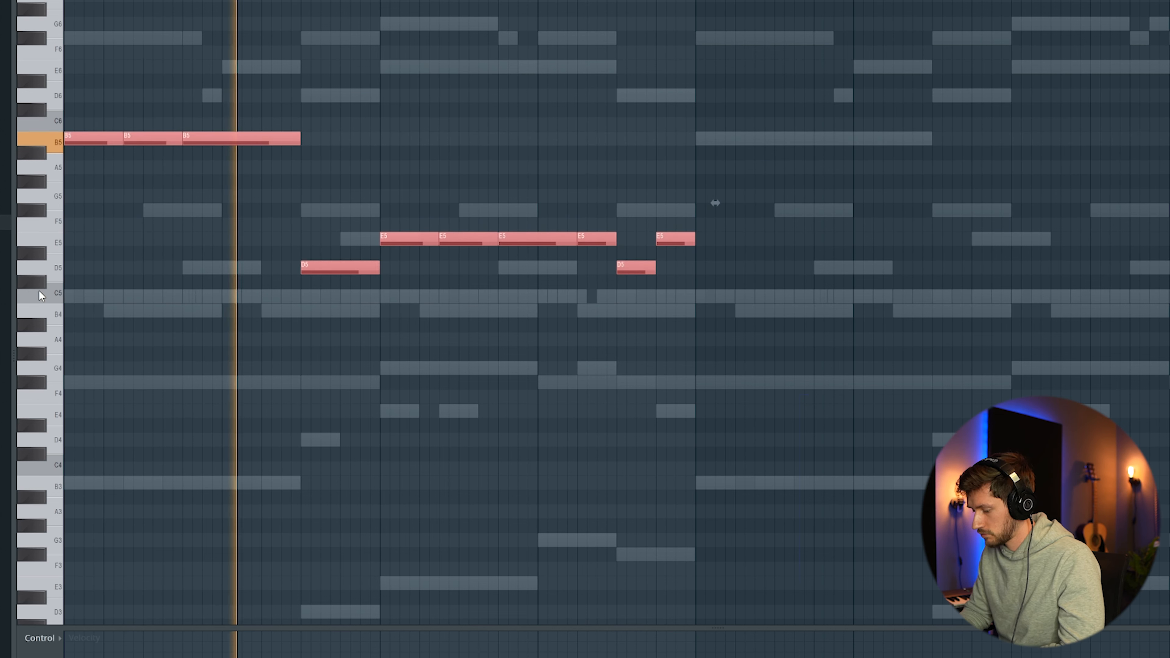
pyautogui.hotkey('ctrl', 'b')
pyautogui.keyDown('ctrl'); pyautogui.click(838, 34); pyautogui.keyUp('ctrl')
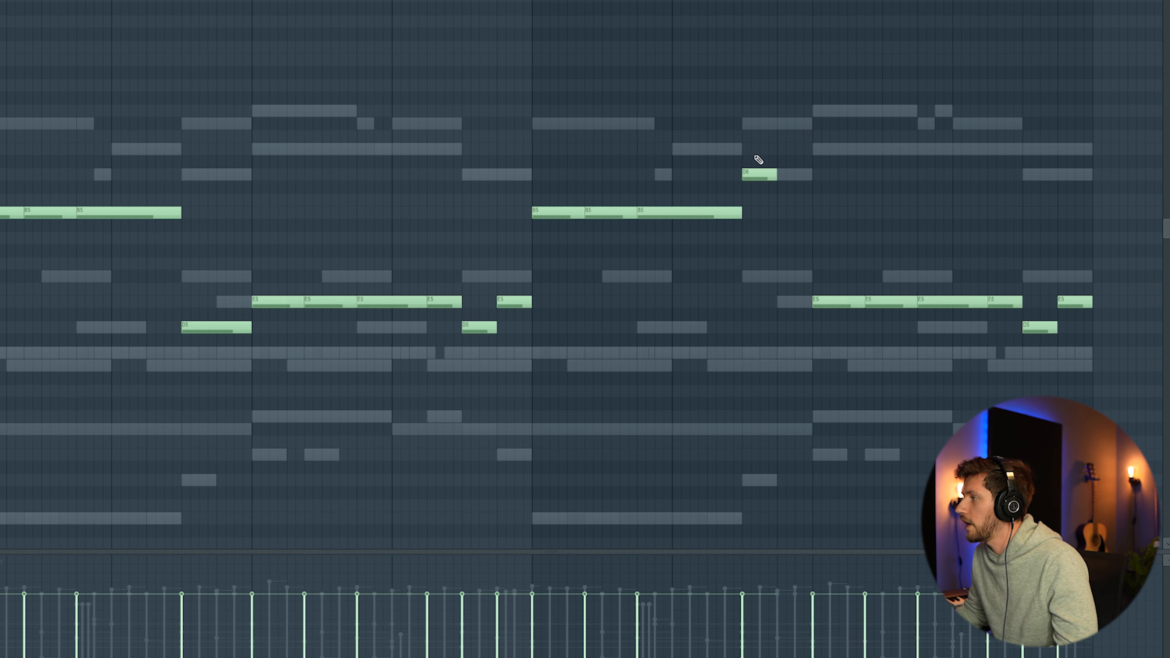
pyautogui.click(779, 125)
# Step: Play back the full 808 bassline
pyautogui.scroll(-2, 829, 207)
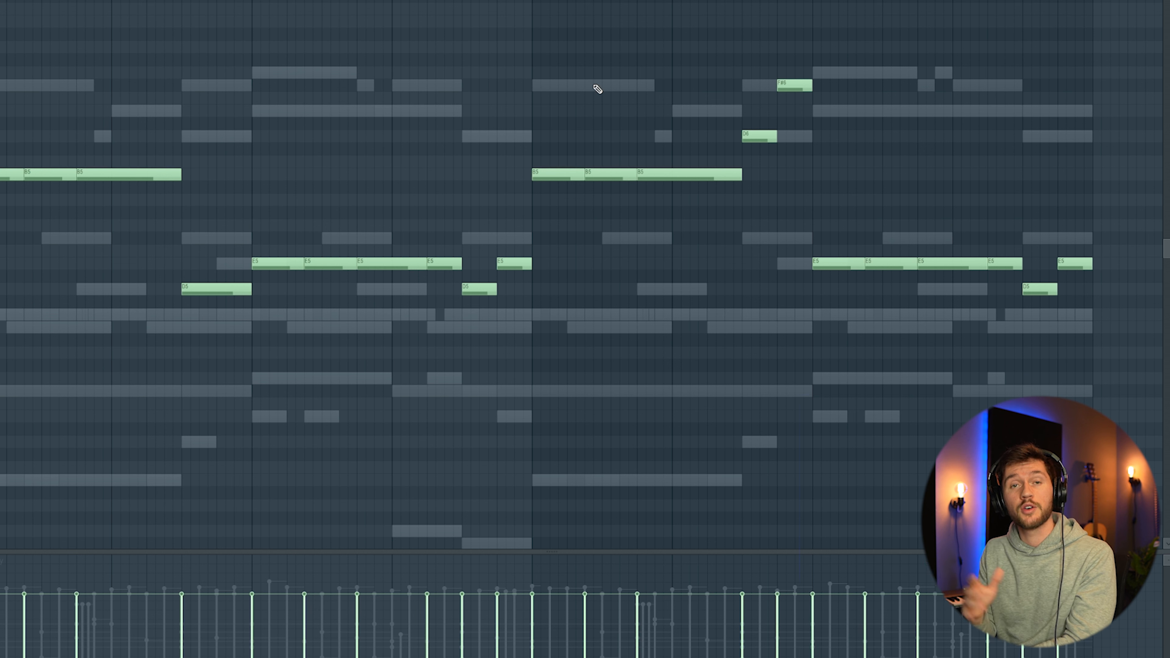
pyautogui.scroll(-2, 560, 41)
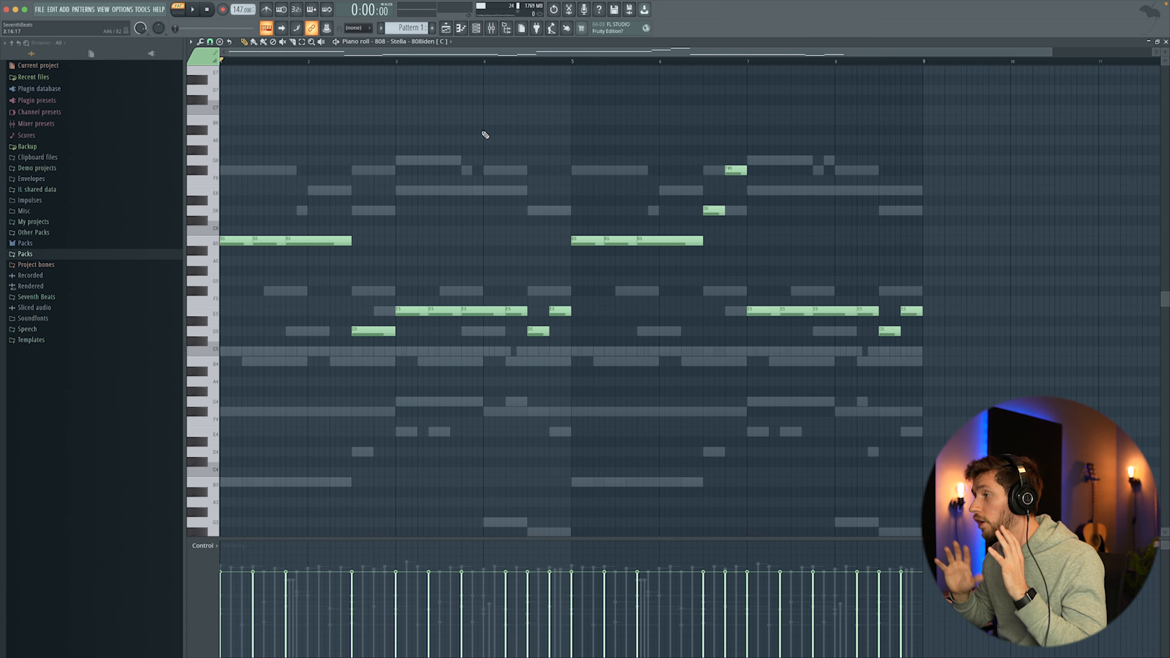
pyautogui.press('space')
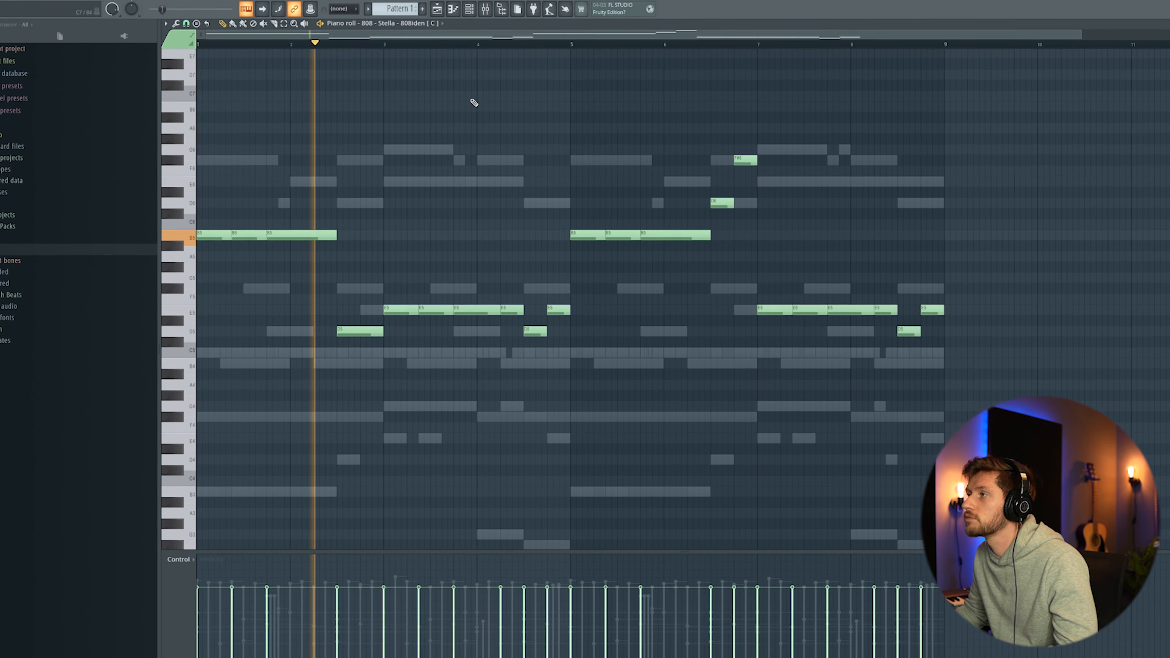
# Step: Open the Kick channel's piano roll from the channel rack
pyautogui.press('F6')
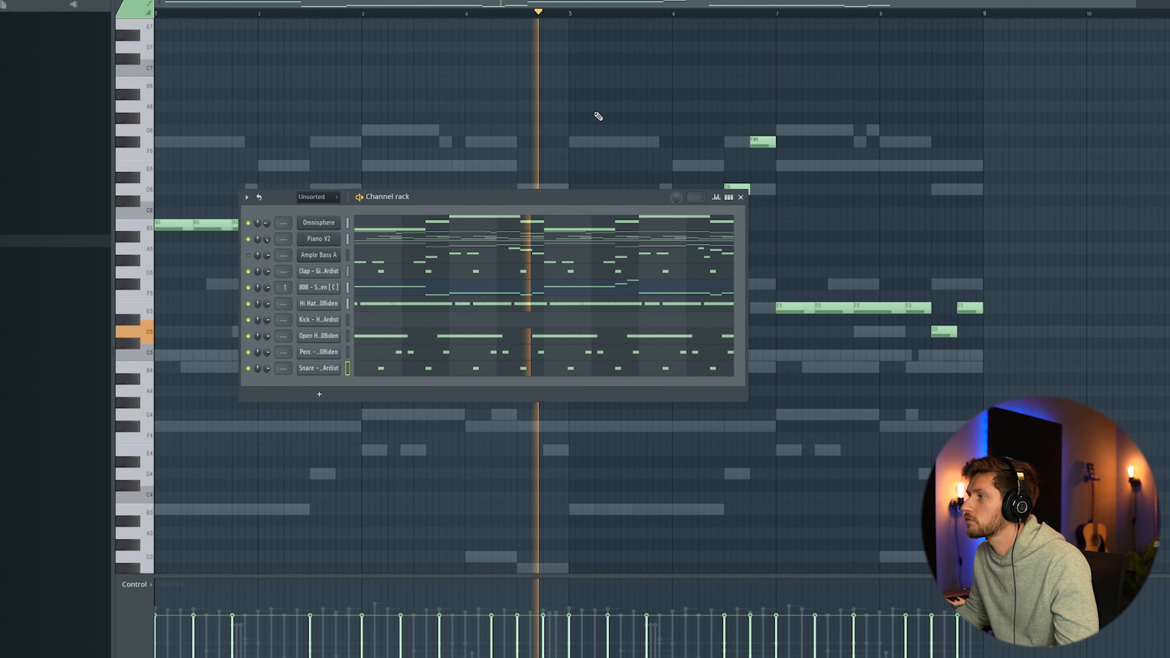
pyautogui.press('F6')
pyautogui.press('F6')
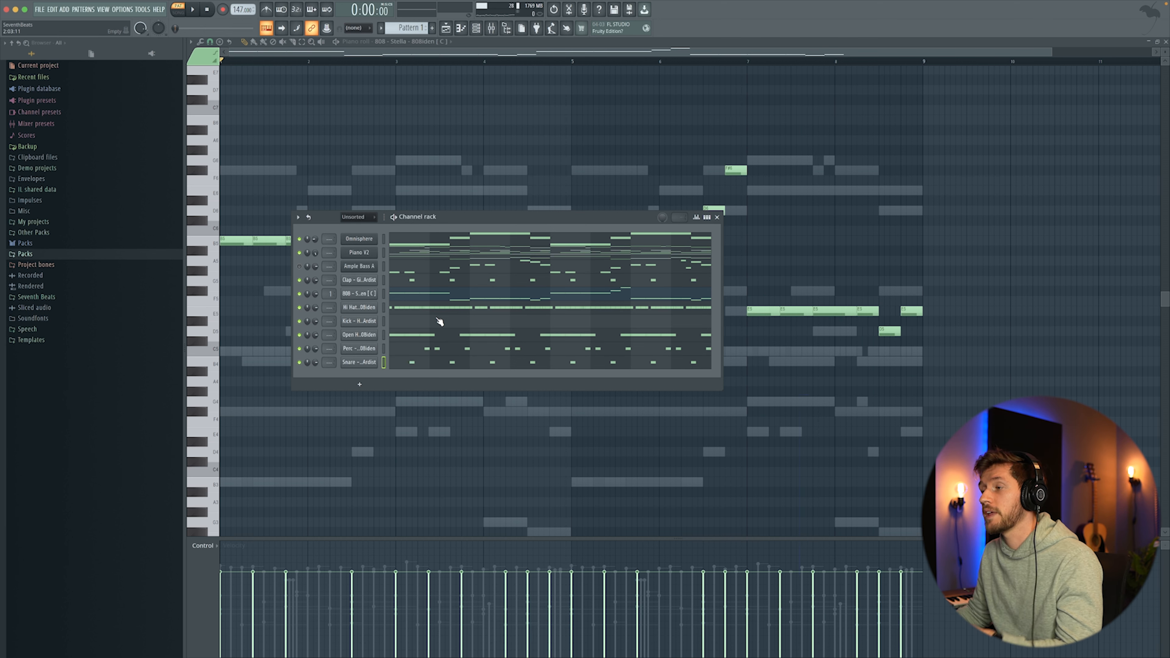
pyautogui.click(440, 322)
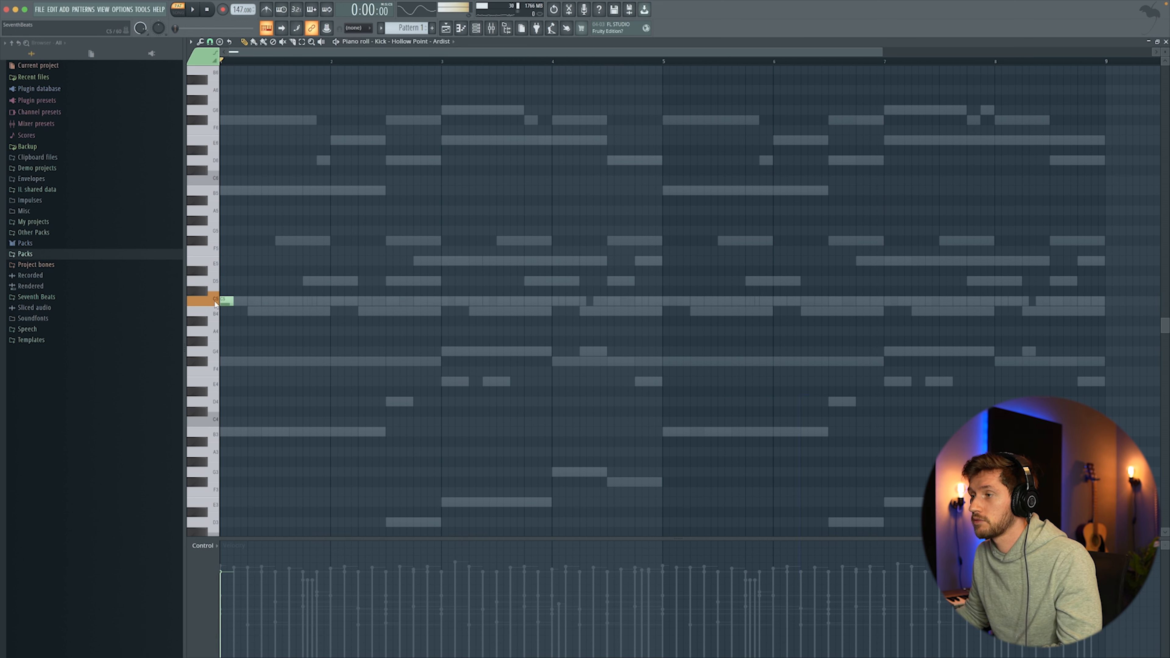
# Step: Draw a rhythmic kick pattern of short notes on one pitch across the first two bars
pyautogui.click(264, 301)
pyautogui.click(308, 301)
pyautogui.press('space')
pyautogui.click(381, 300)
pyautogui.click(438, 300)
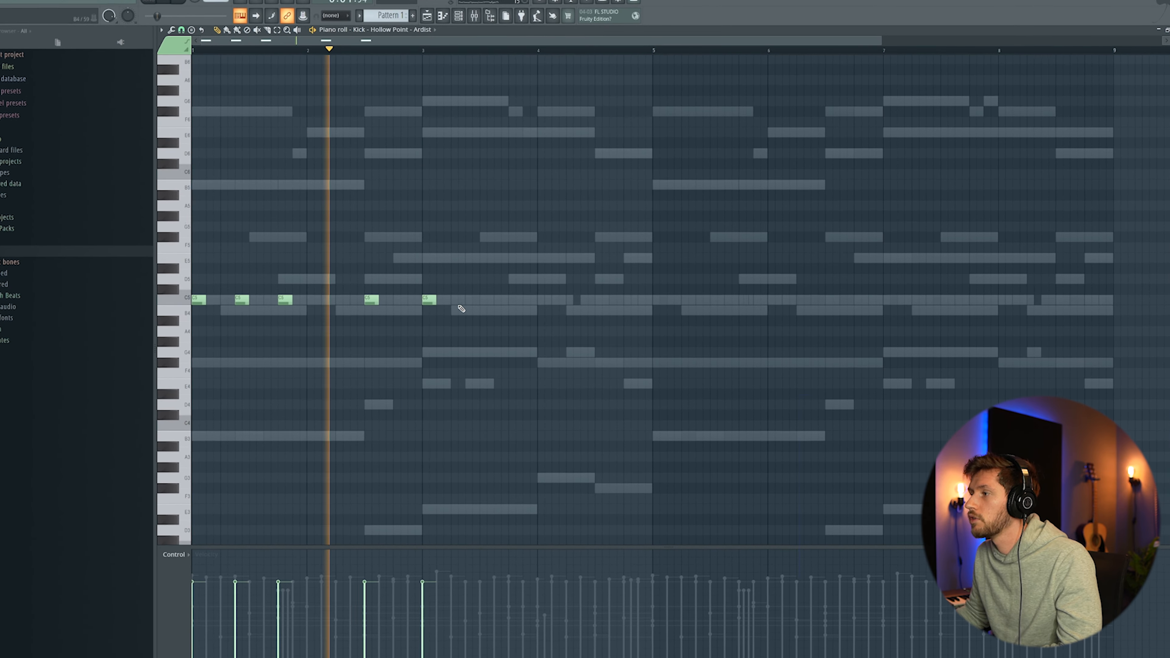
pyautogui.click(466, 301)
pyautogui.click(510, 301)
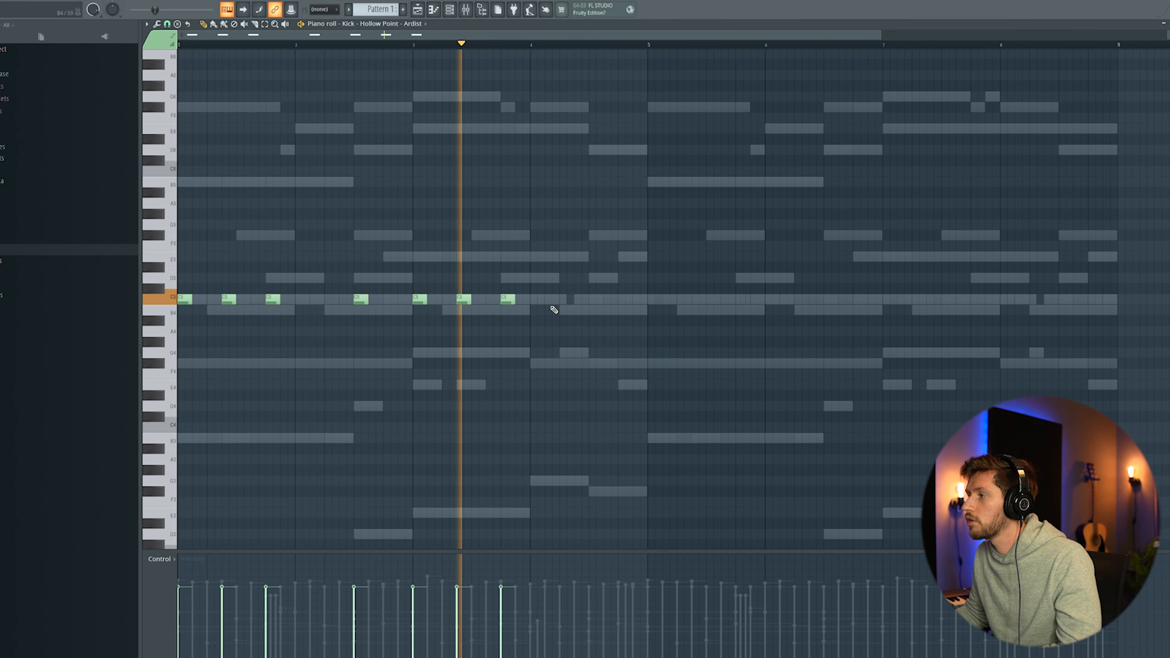
pyautogui.click(560, 301)
pyautogui.click(590, 300)
pyautogui.click(619, 301)
# Step: Duplicate the kick notes and nudge the copied notes into place
pyautogui.hotkey('ctrl', 'a')
pyautogui.hotkey('ctrl', 'b')
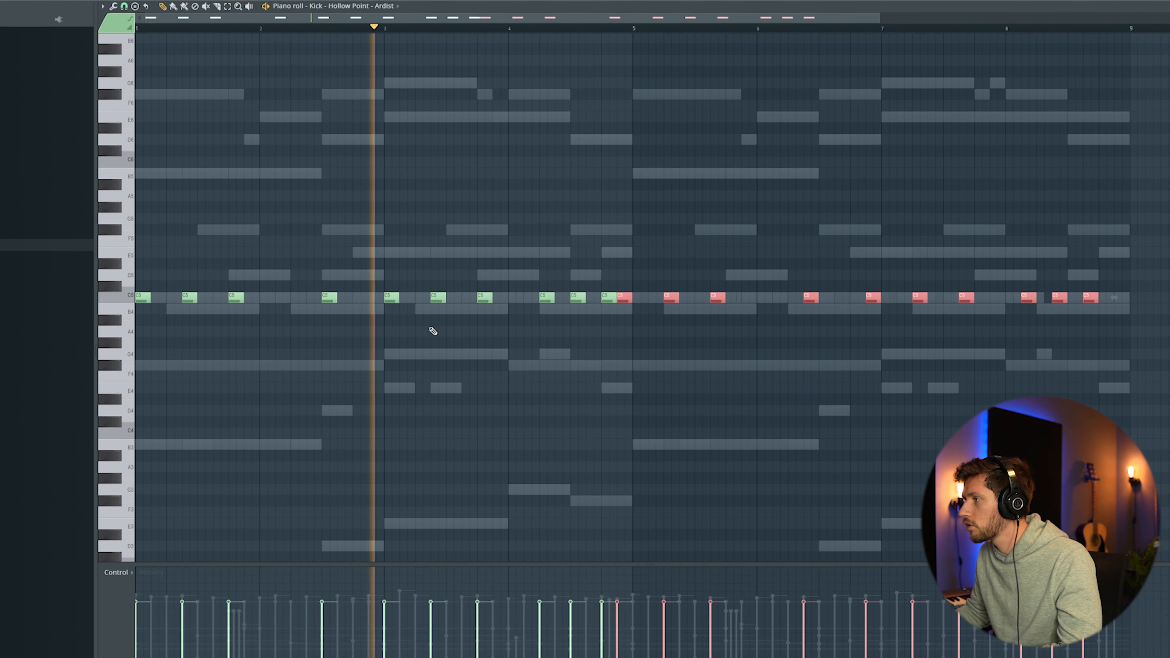
pyautogui.moveTo(623, 299); pyautogui.dragTo(639, 293)
pyautogui.keyDown('ctrl'); pyautogui.click(694, 257); pyautogui.keyUp('ctrl')
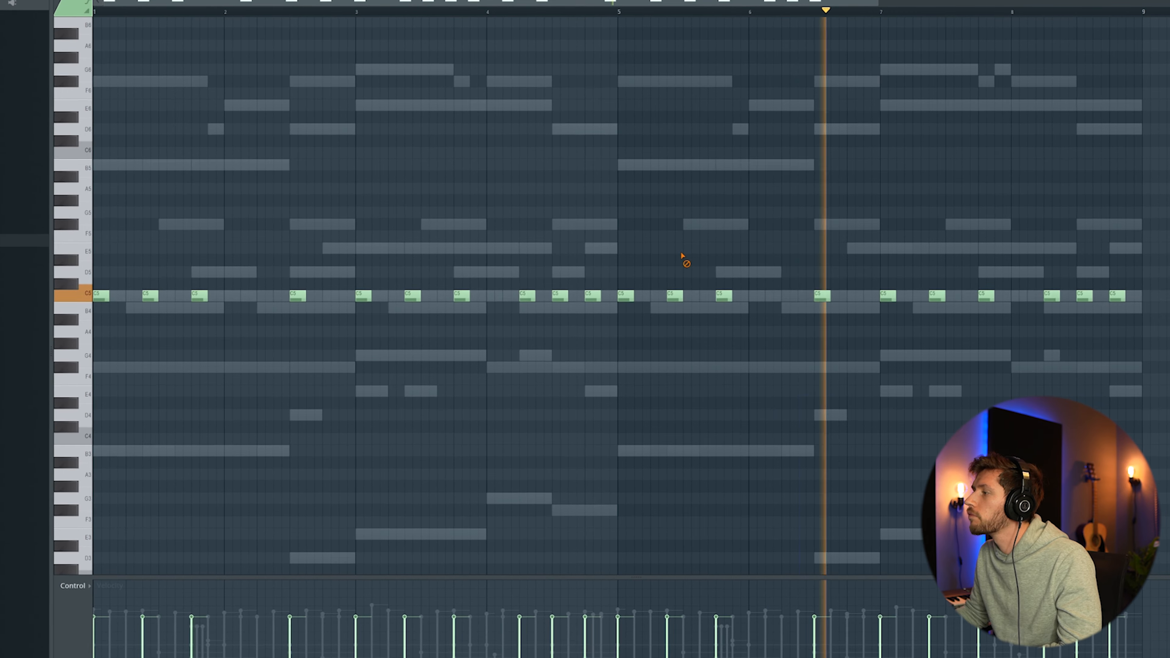
# Step: Open the Woosh audio clip's settings in the playlist and close them again
pyautogui.moveTo(879, 3); pyautogui.dragTo(1008, 16)
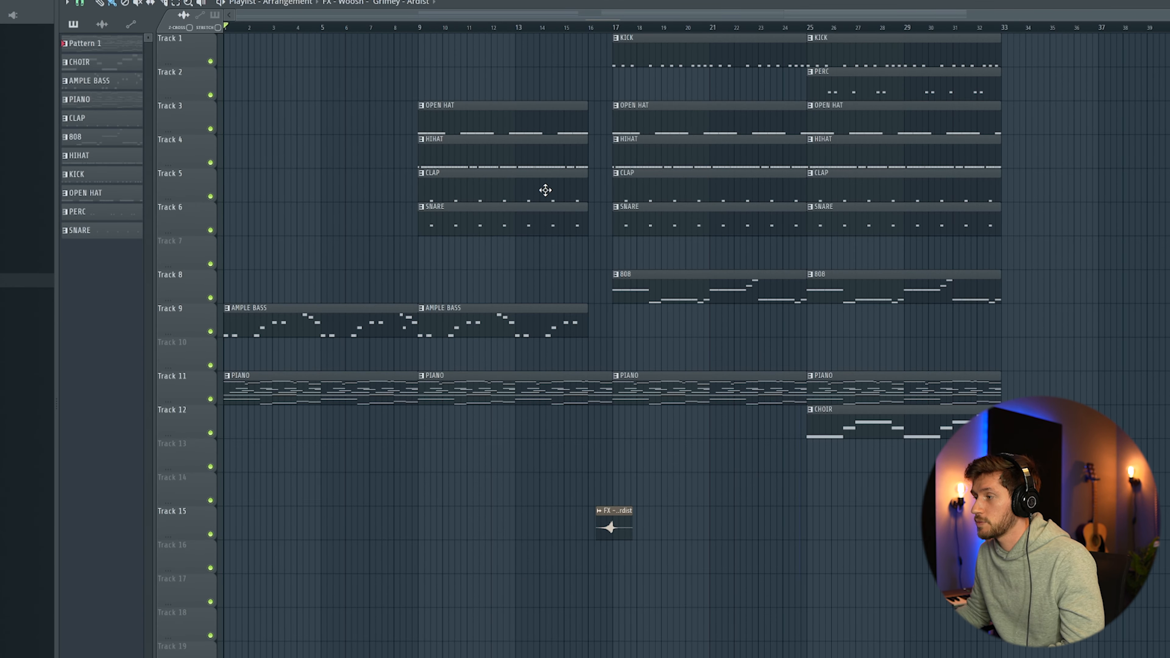
pyautogui.doubleClick(611, 524)
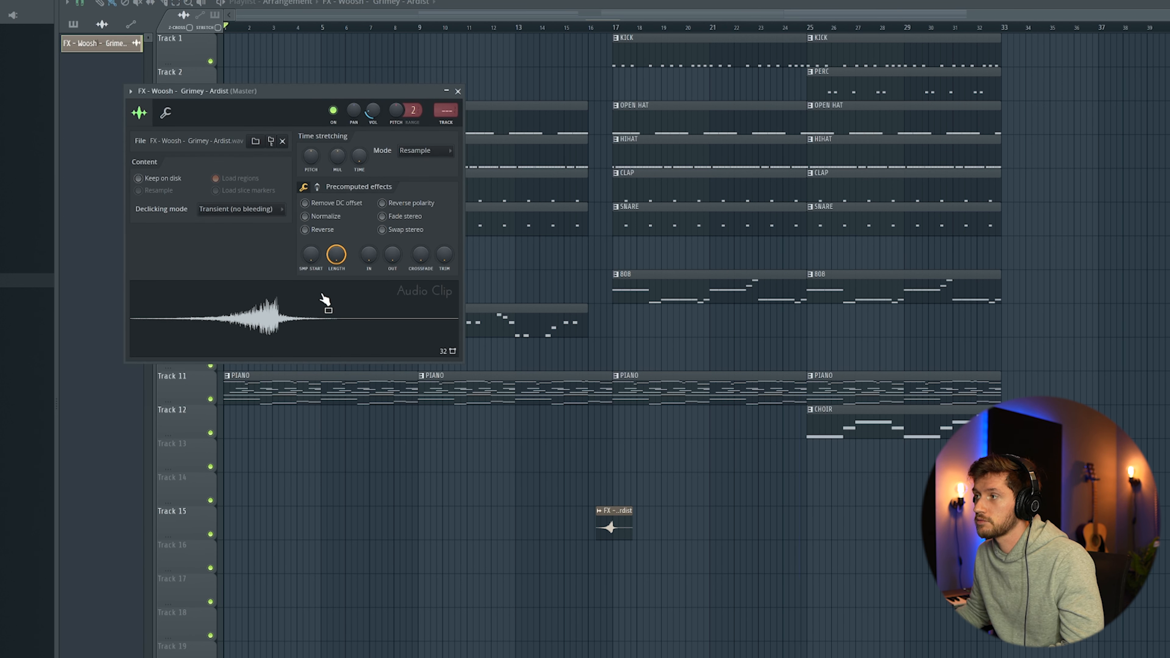
pyautogui.click(458, 91)
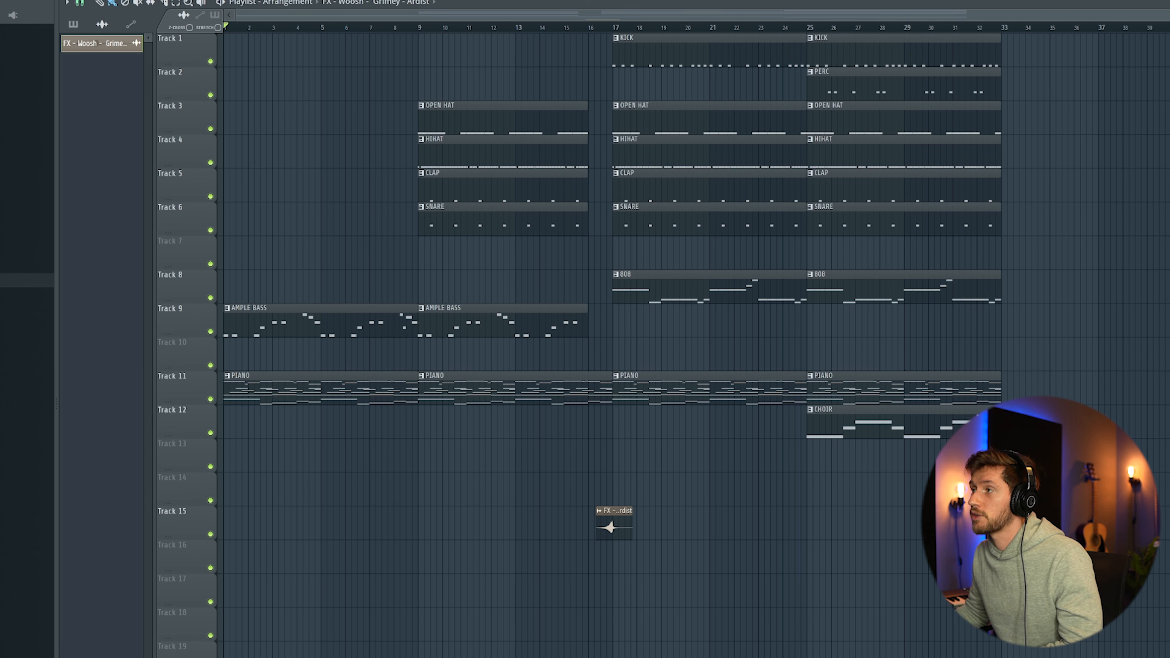
pyautogui.press('F6')
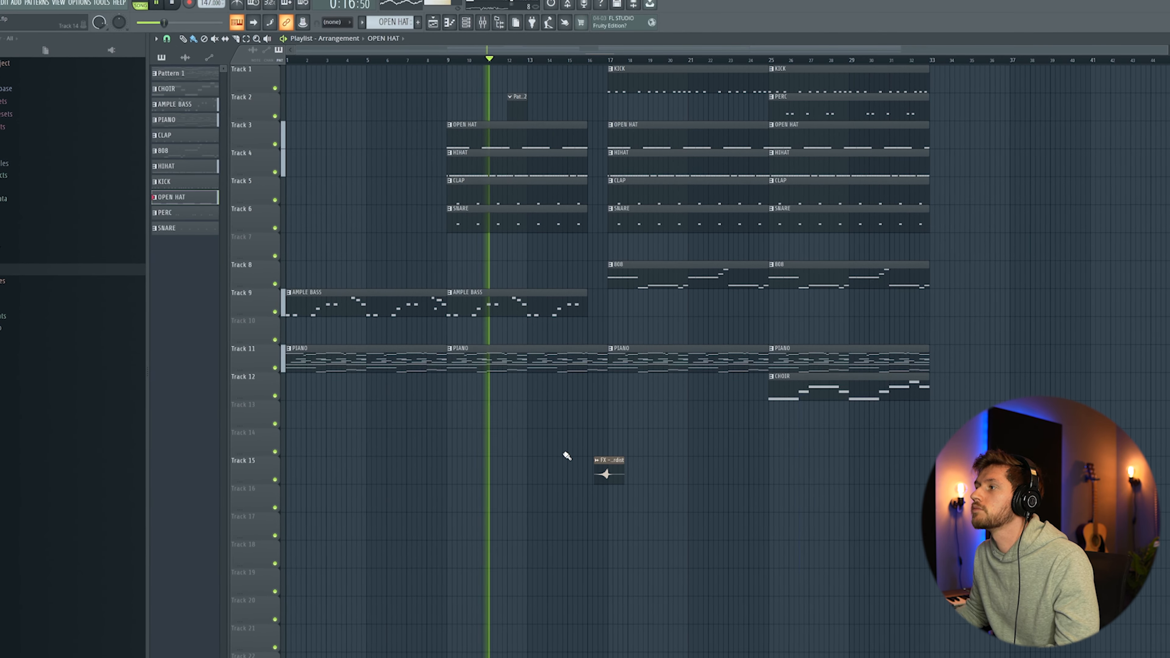
# Step: Delete the small pattern clip on Track 2 near bar 11
pyautogui.rightClick(520, 105)
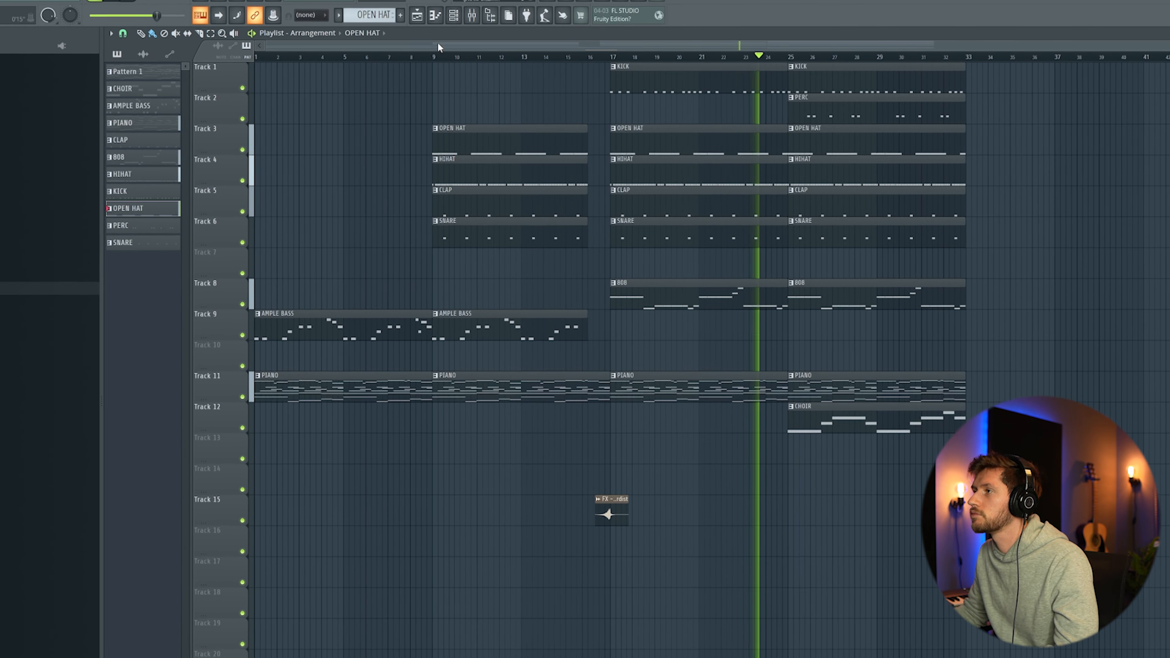
# Step: Select sections of the arrangement timeline to loop-play them
pyautogui.moveTo(266, 45); pyautogui.dragTo(430, 46)
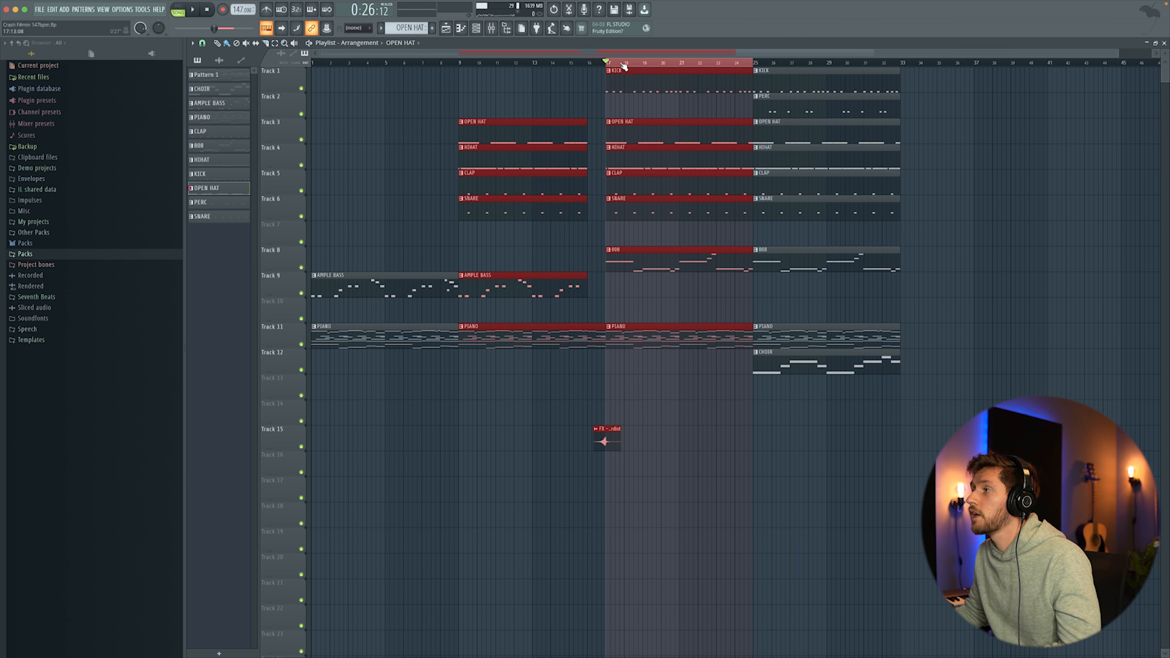
pyautogui.moveTo(755, 64); pyautogui.dragTo(904, 66)
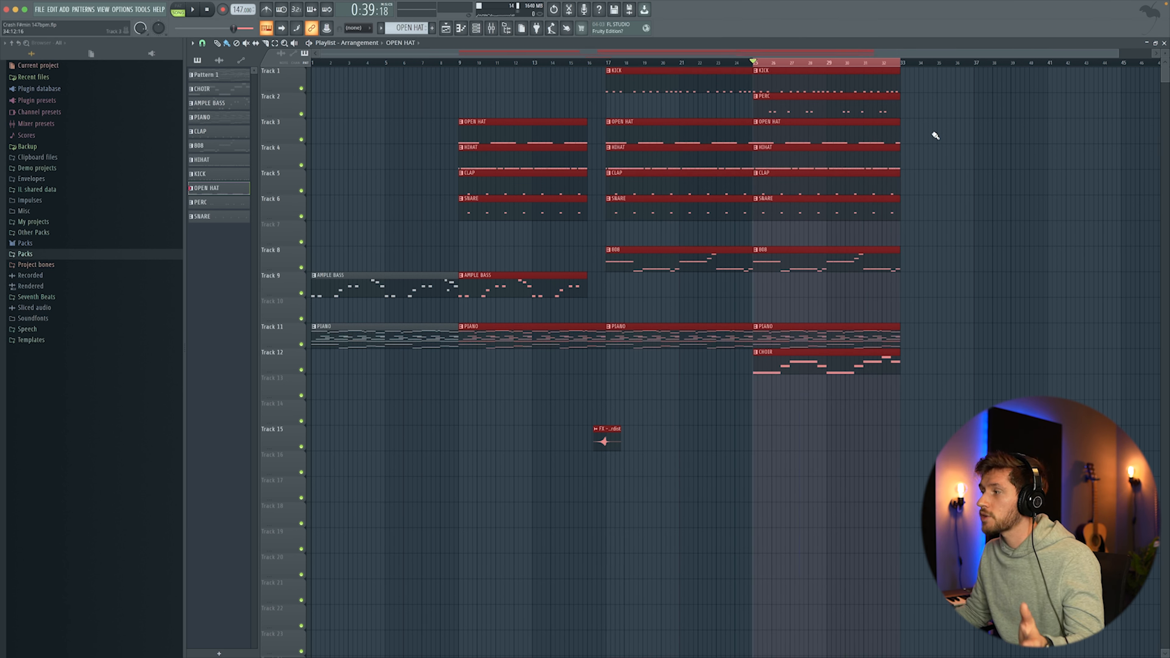